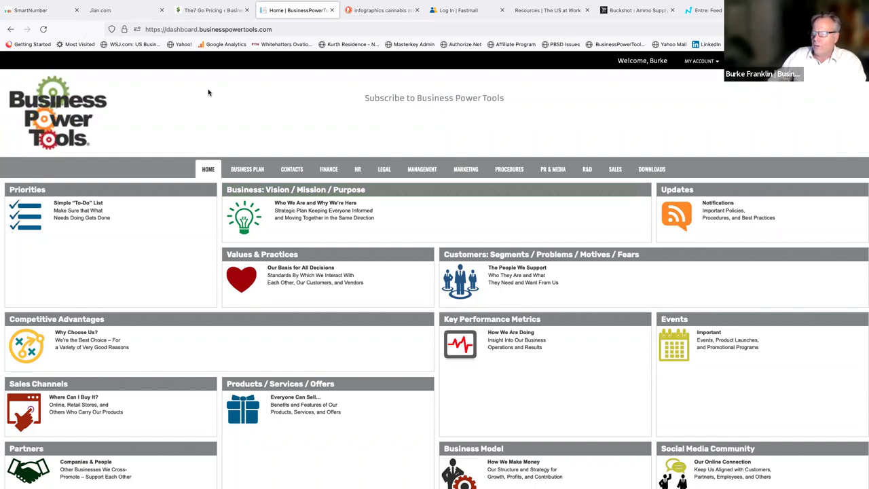
# View the dashboard's Business Plan, Contacts and Finance sections in turn.
pyautogui.scroll(-1, 209, 93)
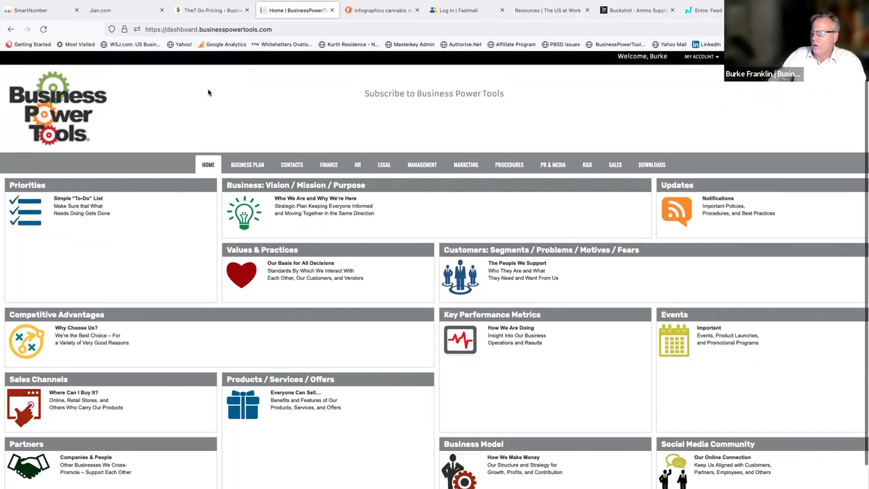
pyautogui.click(249, 165)
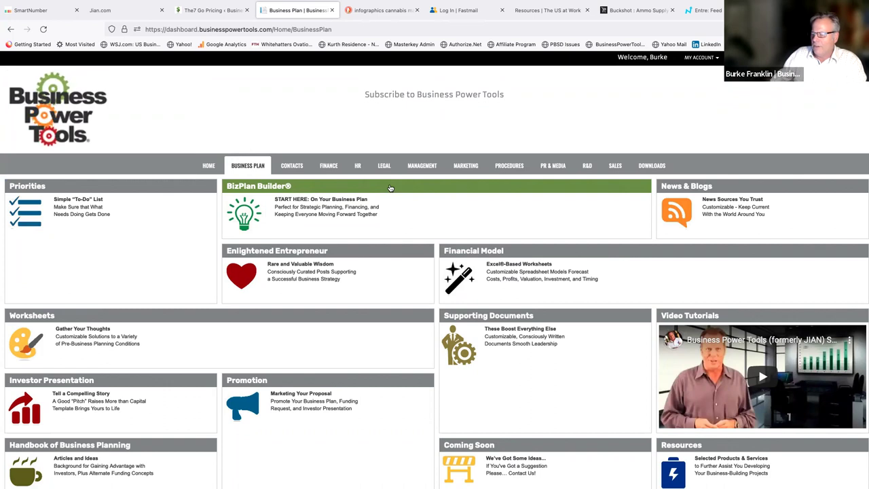
pyautogui.click(290, 165)
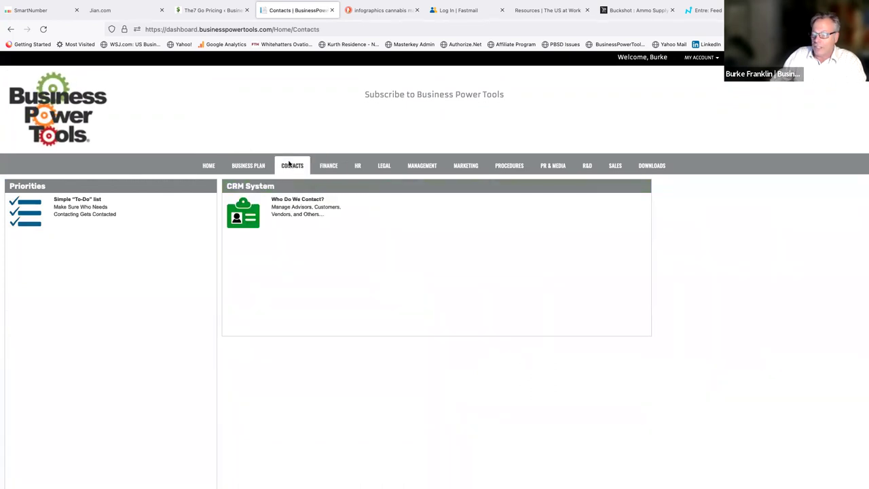
pyautogui.click(323, 166)
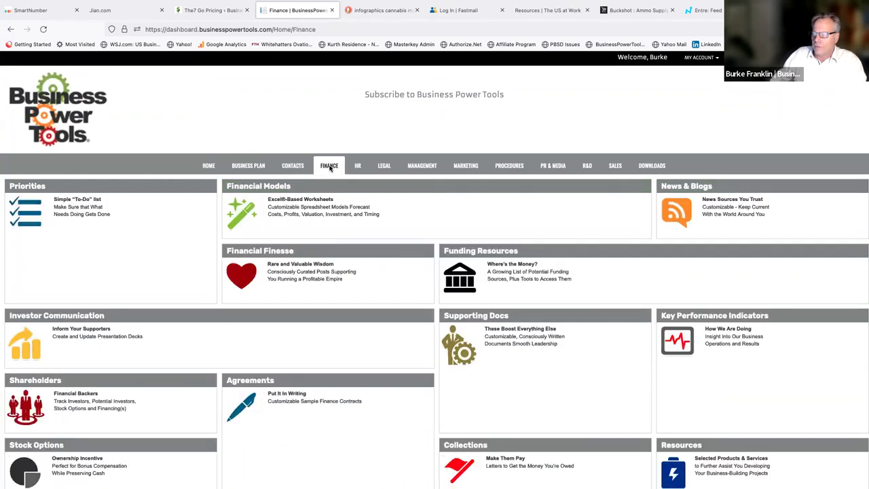
# Open Financial Models in the Finance section and look through the customizable models and master templates.
pyautogui.click(342, 186)
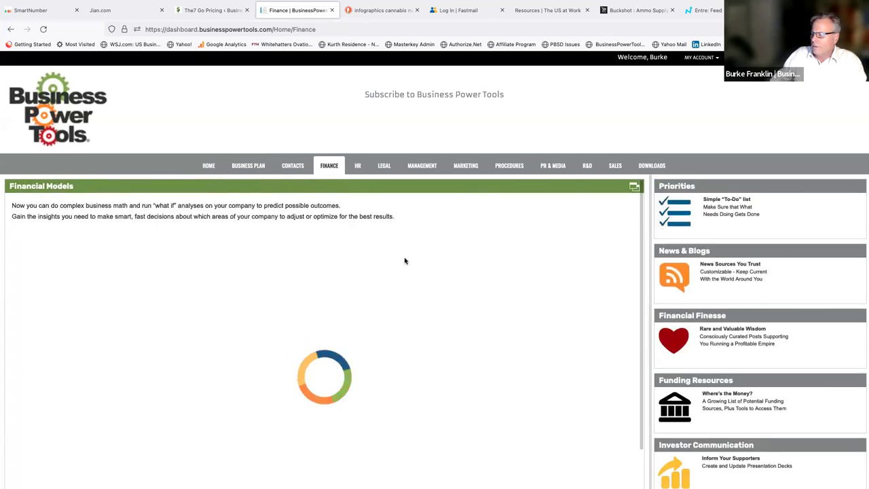
pyautogui.scroll(-1, 405, 264)
pyautogui.scroll(-6, 405, 264)
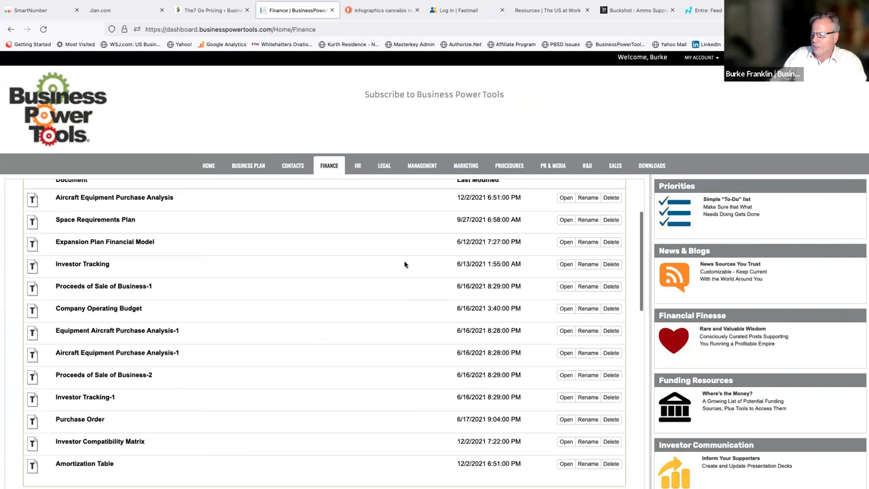
pyautogui.scroll(-5, 405, 264)
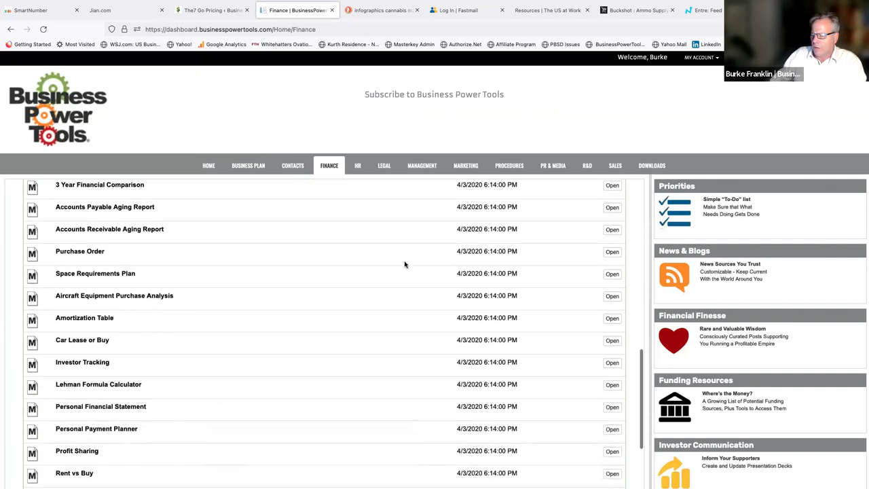
pyautogui.scroll(-1, 404, 264)
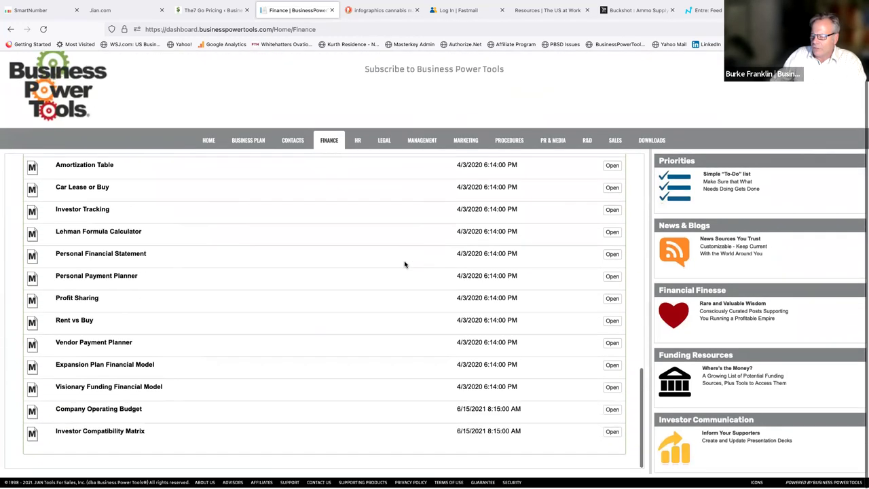
pyautogui.scroll(12, 389, 250)
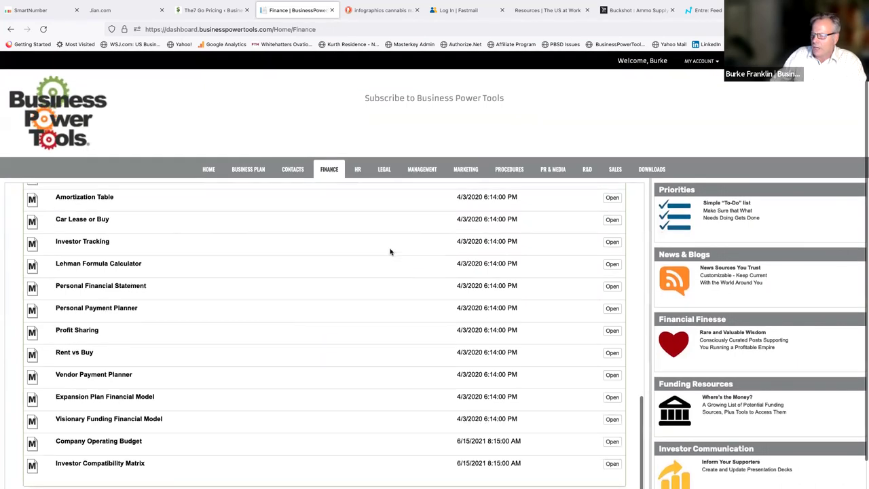
pyautogui.scroll(-2, 402, 283)
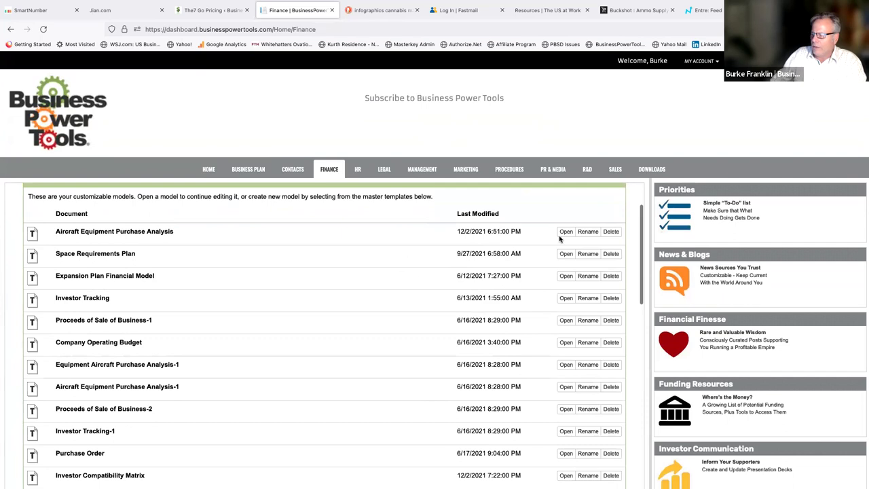
pyautogui.scroll(-5, 459, 278)
pyautogui.scroll(2, 401, 295)
pyautogui.scroll(5, 396, 293)
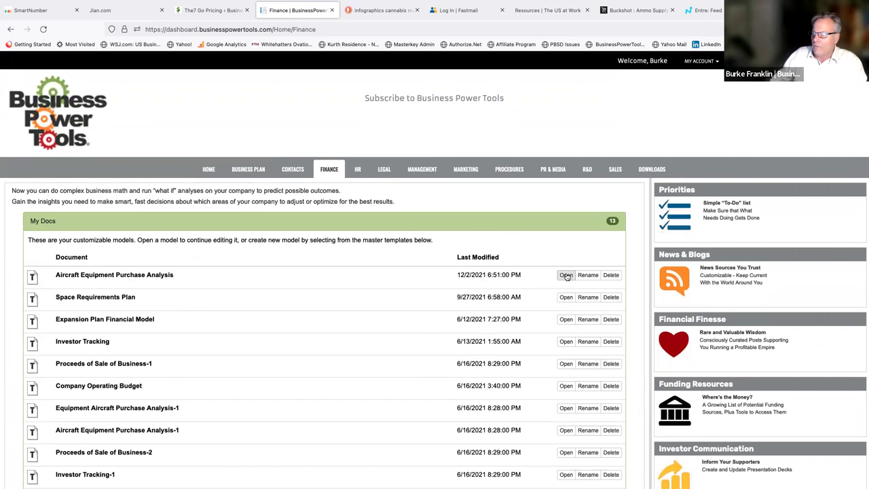
# Open the Aircraft Equipment Purchase Analysis model from My Docs and examine its purchase, expense, rental and tax assumptions.
pyautogui.click(566, 276)
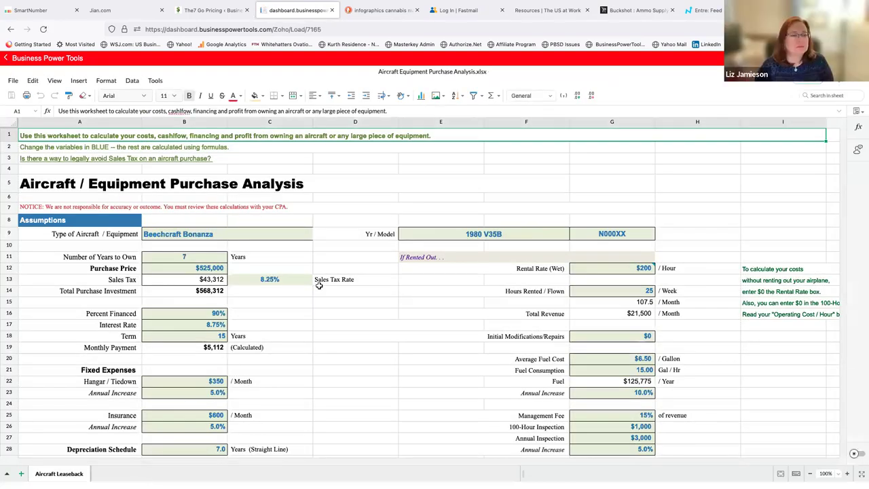
pyautogui.scroll(-3, 319, 286)
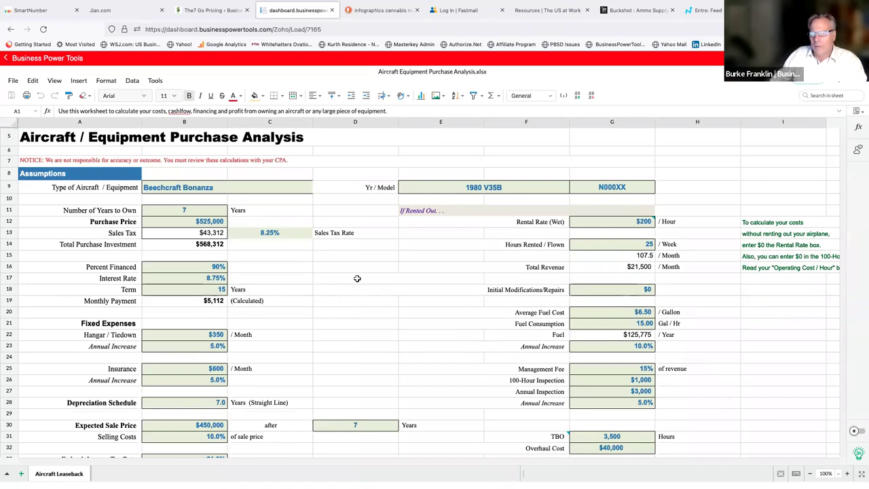
pyautogui.scroll(-1, 382, 267)
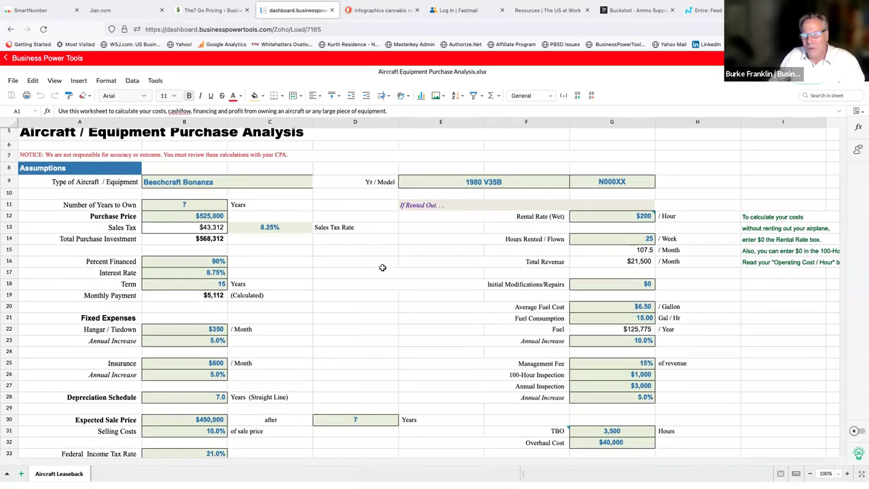
pyautogui.scroll(-3, 382, 268)
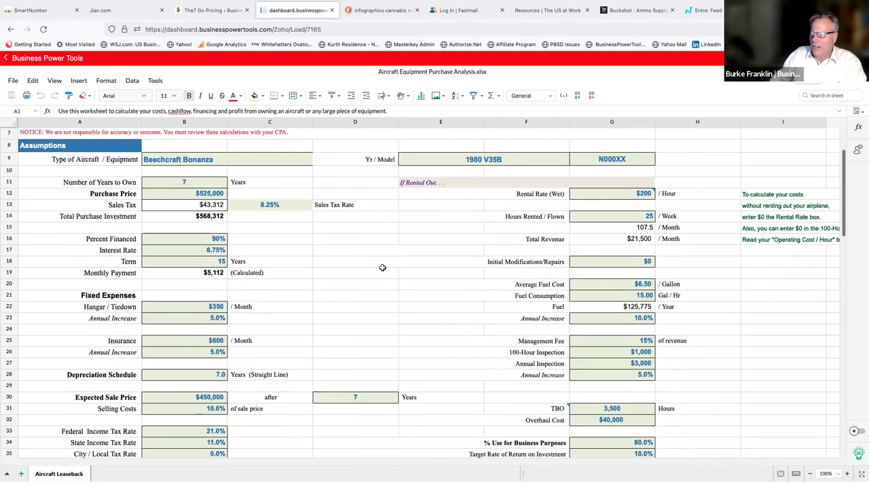
pyautogui.scroll(-1, 382, 268)
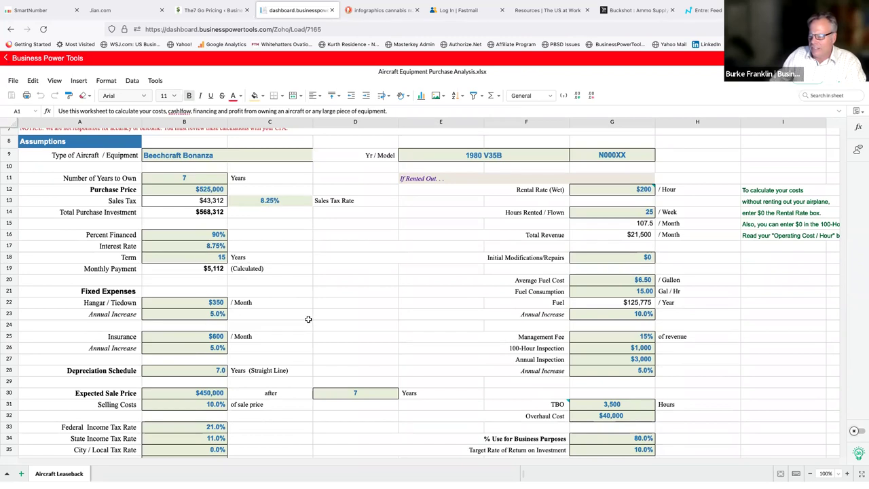
pyautogui.scroll(-3, 308, 319)
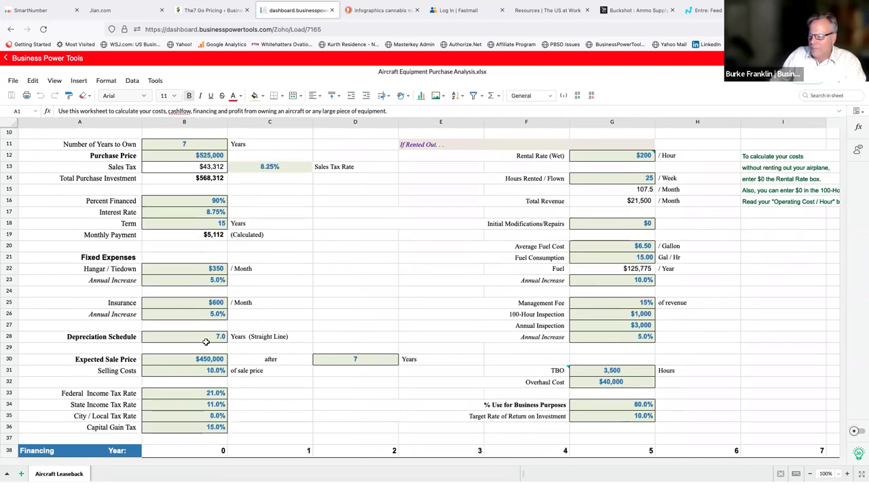
pyautogui.scroll(3, 363, 304)
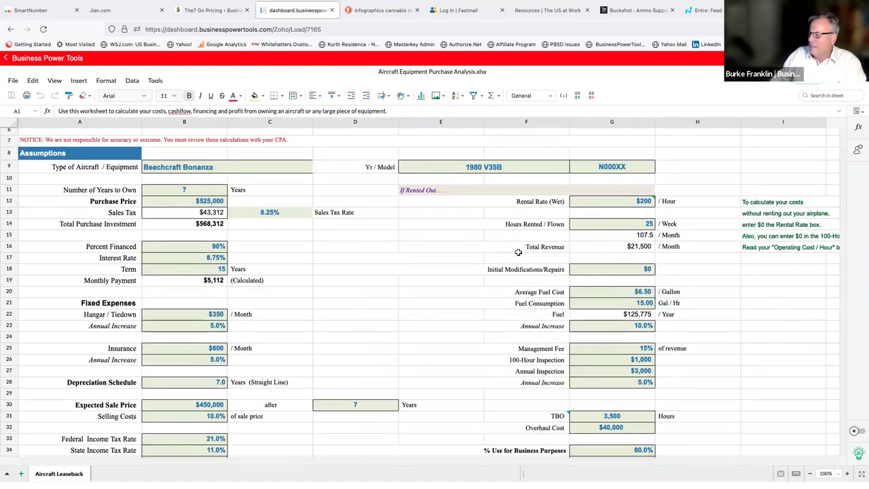
pyautogui.scroll(-3, 518, 252)
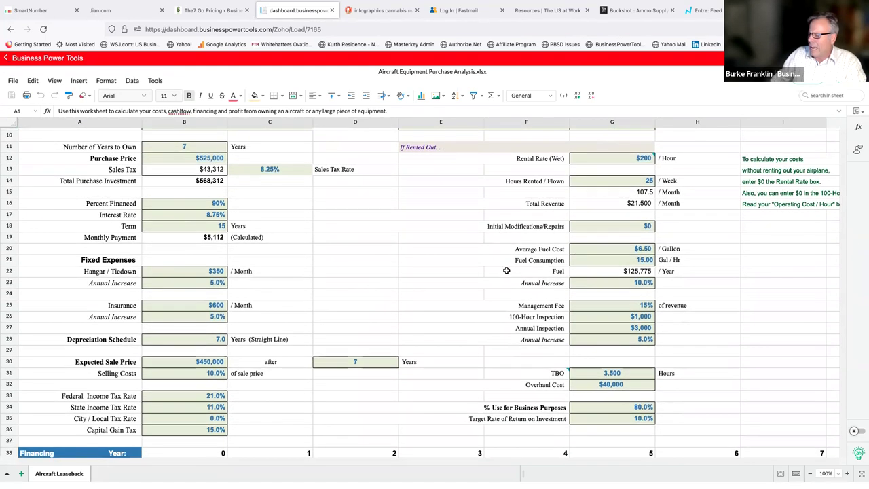
pyautogui.scroll(-3, 507, 271)
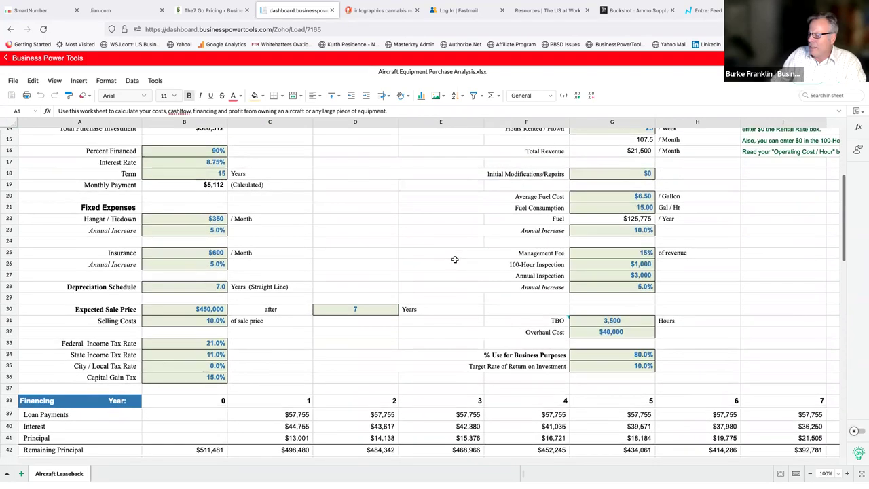
# Examine the worksheet's financing, operating expense, cash flow, tax effect and after-tax profit projections, ending back at the worksheet's start.
pyautogui.scroll(-10, 455, 259)
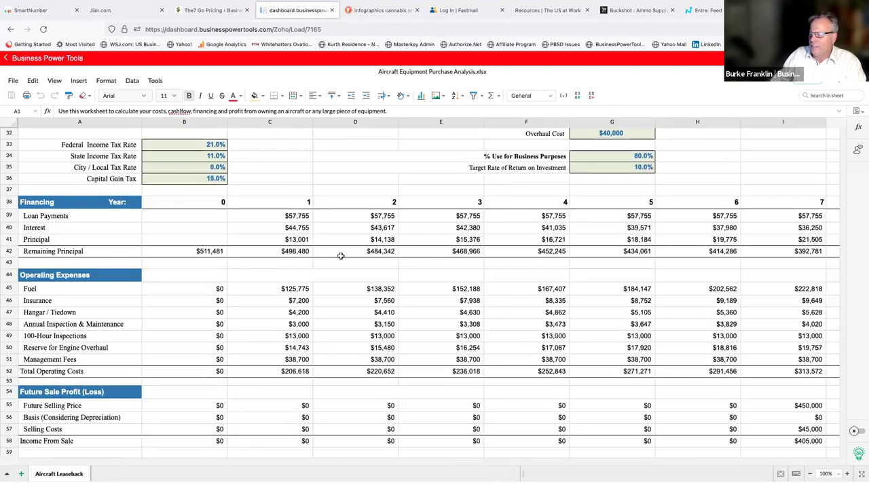
pyautogui.scroll(-8, 341, 255)
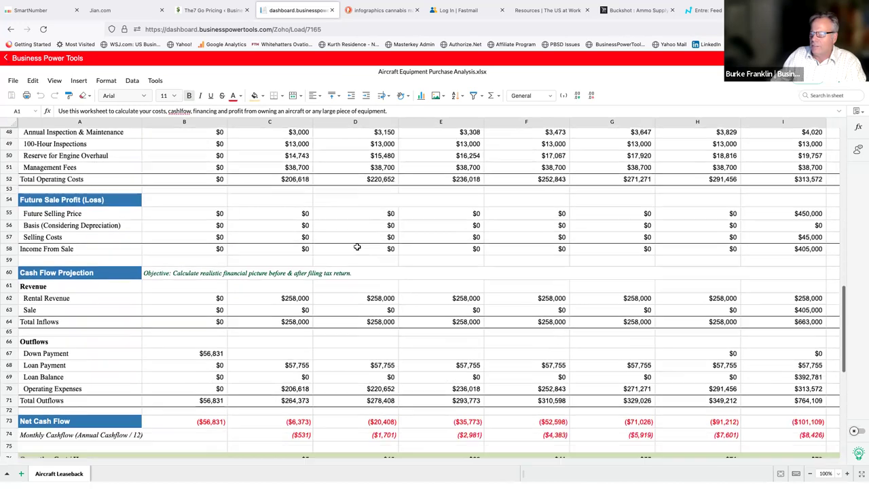
pyautogui.scroll(-9, 357, 247)
pyautogui.scroll(-9, 357, 247)
pyautogui.scroll(2, 360, 247)
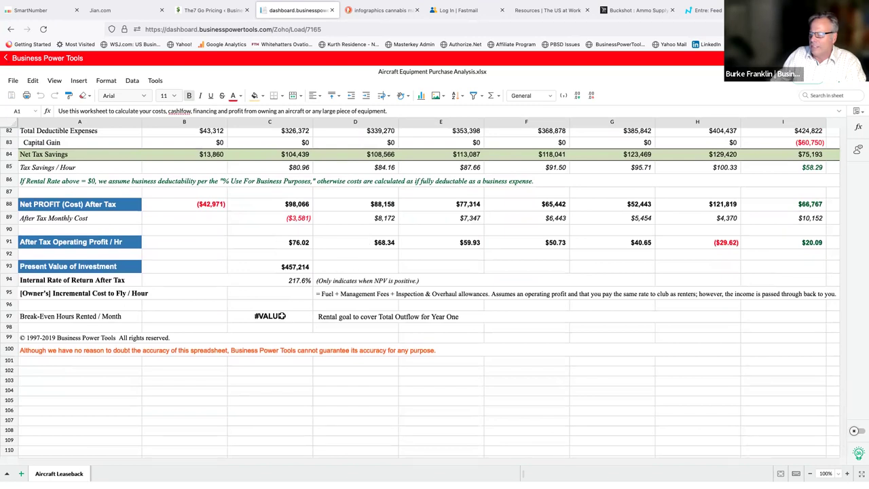
pyautogui.scroll(1, 299, 265)
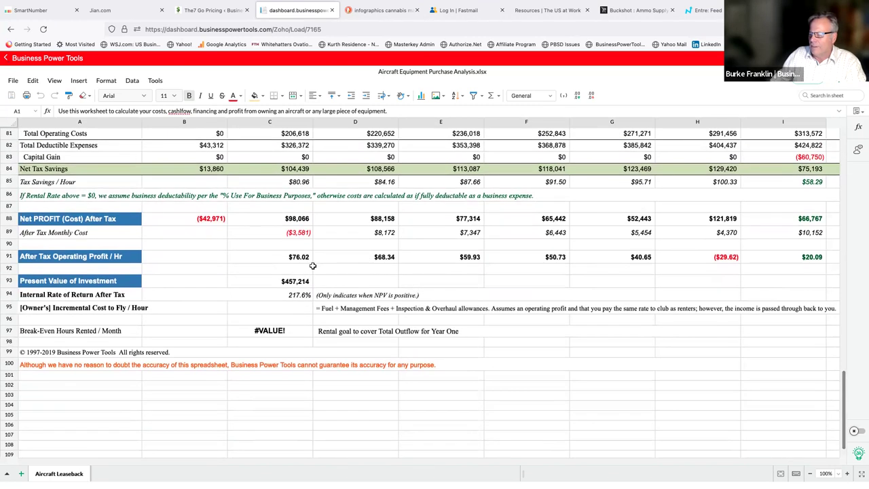
pyautogui.scroll(6, 312, 266)
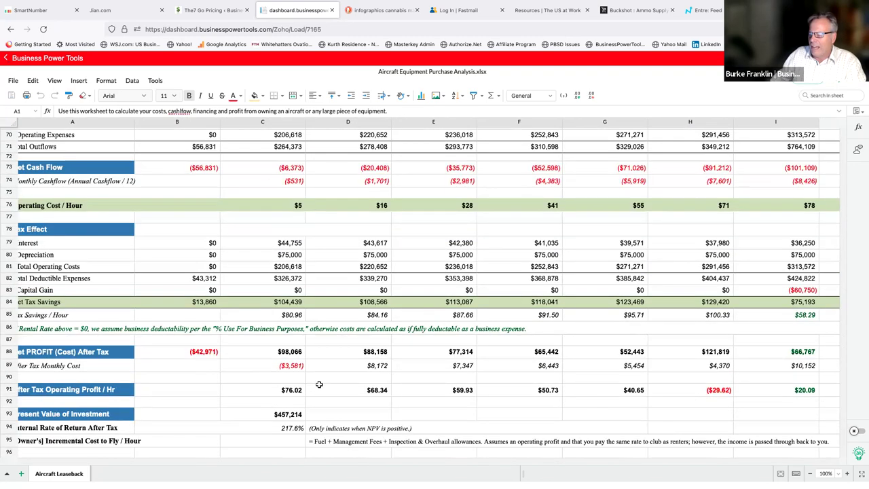
pyautogui.scroll(15, 320, 385)
pyautogui.scroll(18, 340, 391)
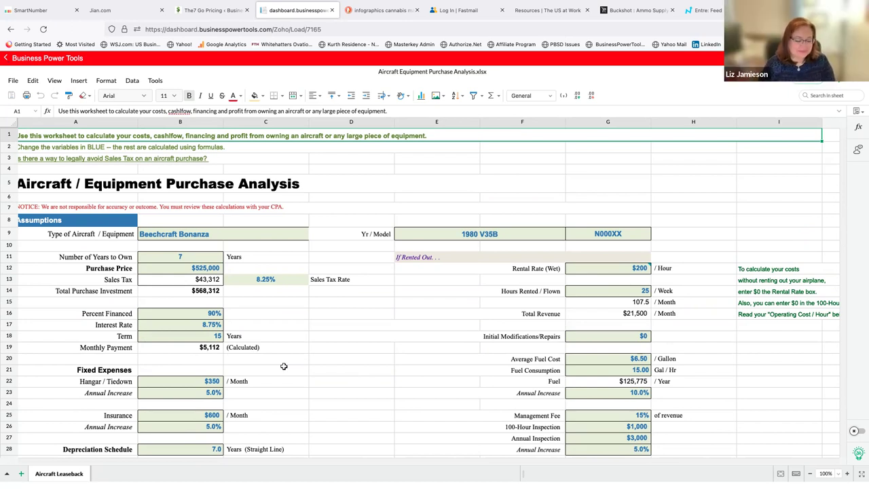
pyautogui.hscroll(-1, 284, 346)
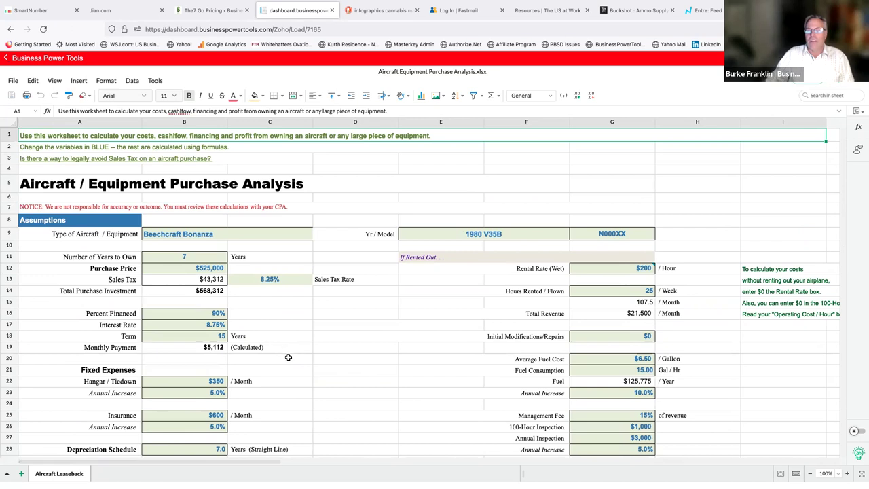
# Leave the worksheet for the dashboard and view the HR, Legal, Management and Marketing sections.
pyautogui.click(5, 58)
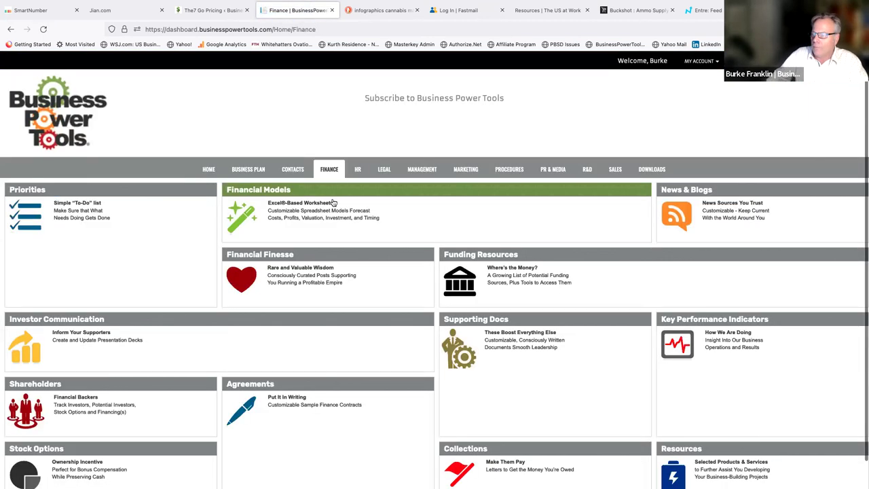
pyautogui.click(355, 169)
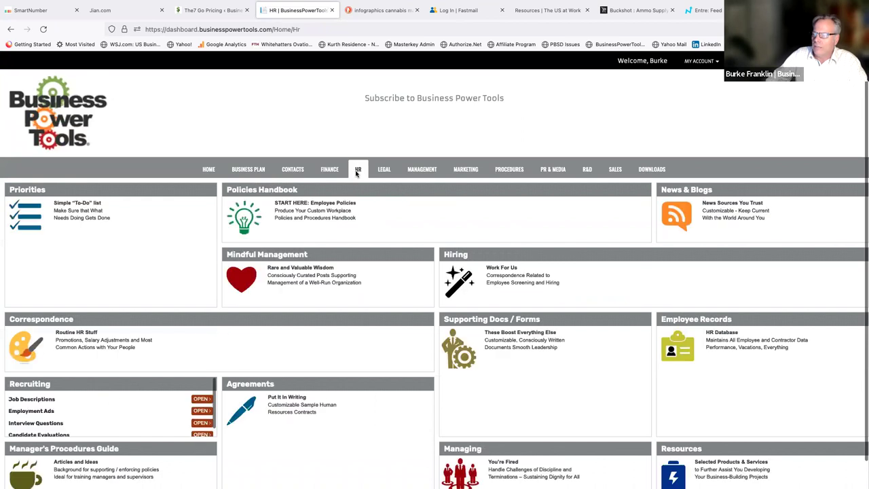
pyautogui.click(396, 171)
pyautogui.click(418, 170)
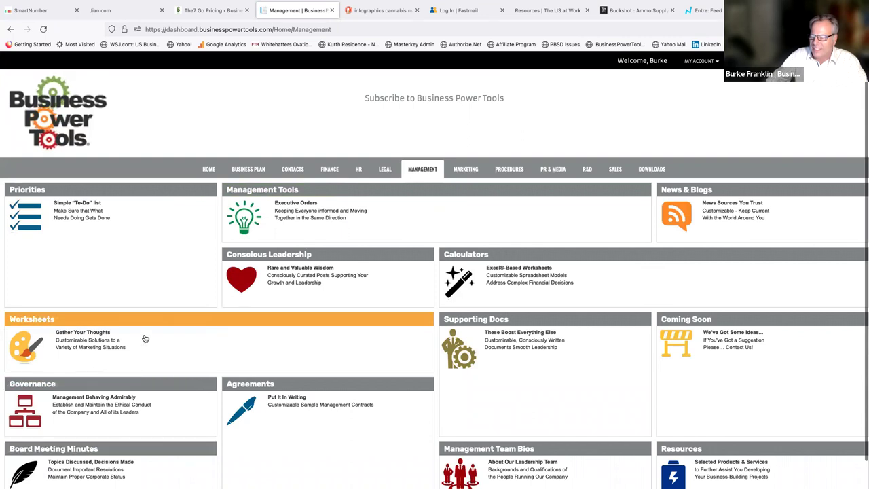
pyautogui.click(453, 171)
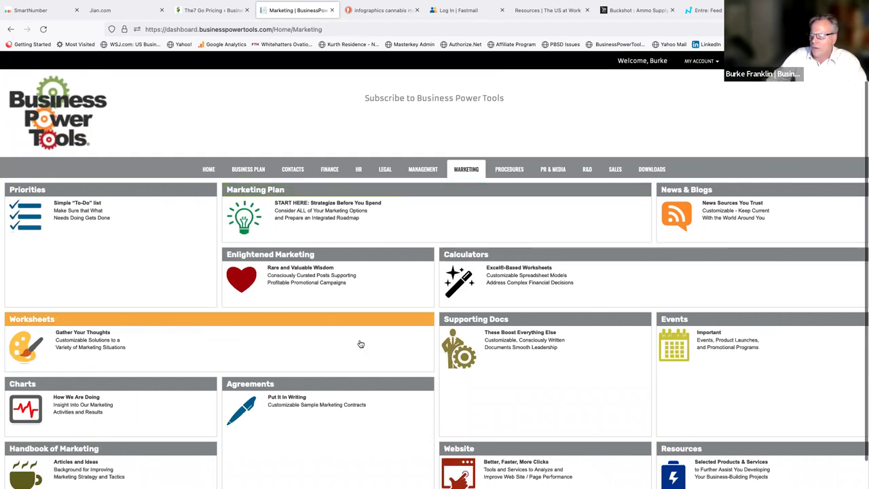
# Open the Procedures documents in the Procedures section, look through them, and start a new document template.
pyautogui.click(512, 171)
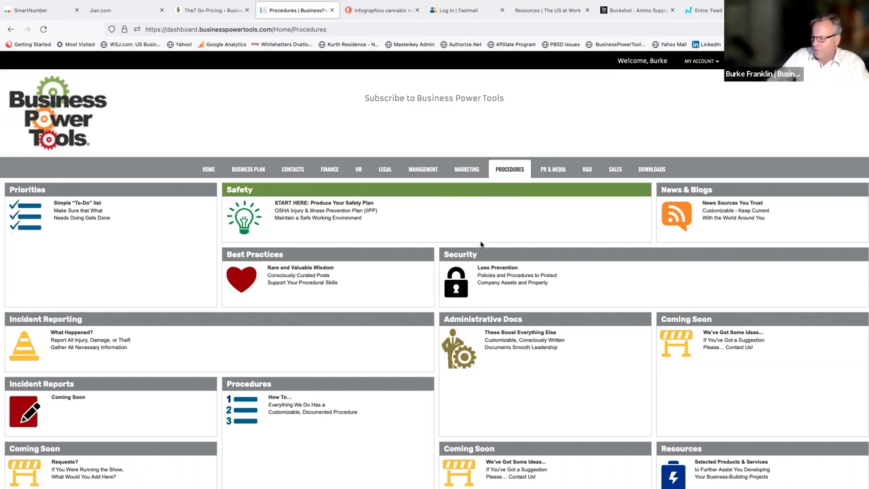
pyautogui.moveTo(351, 384); pyautogui.dragTo(418, 343)
pyautogui.scroll(-5, 418, 343)
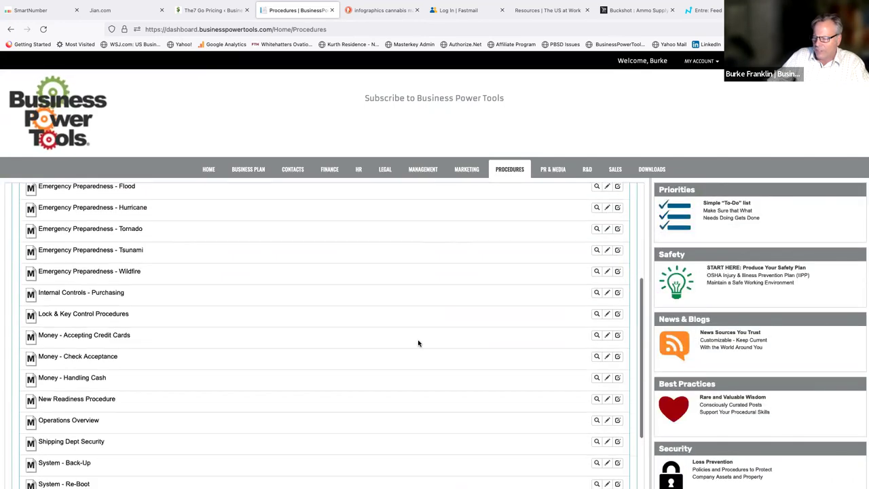
pyautogui.scroll(4, 418, 343)
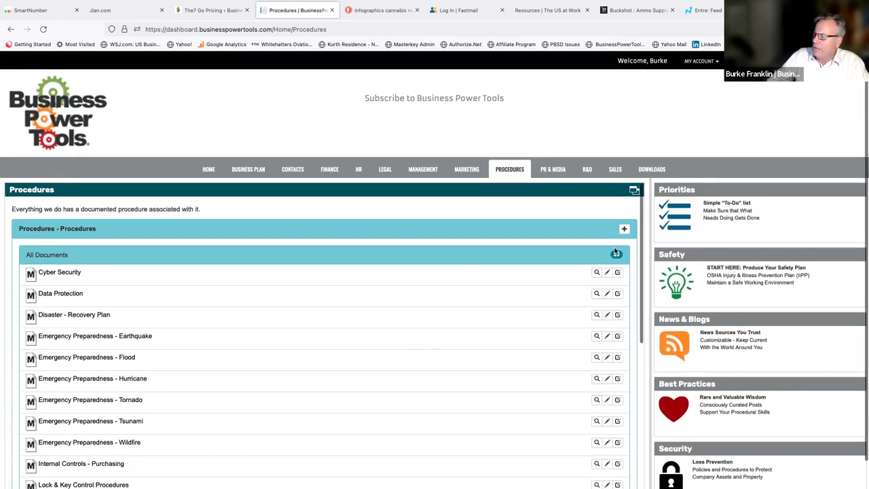
pyautogui.click(624, 230)
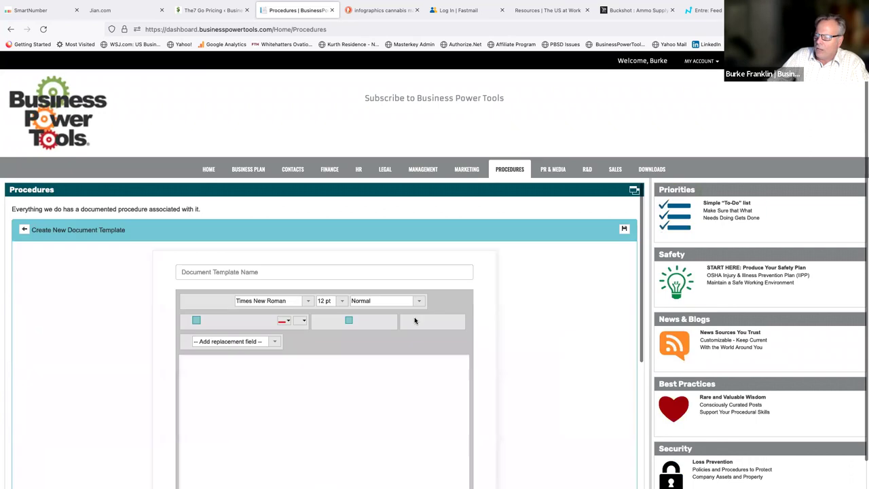
# Look over the blank document template's editing area and its list of available replacement fields.
pyautogui.scroll(-3, 353, 373)
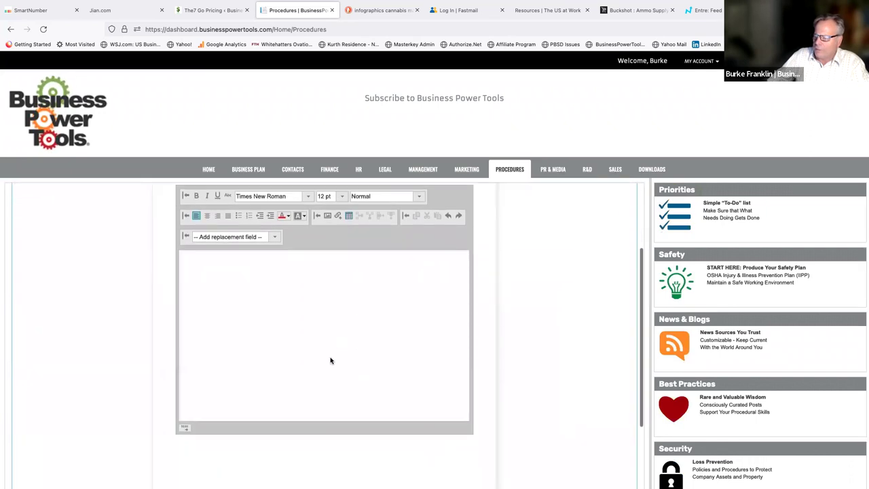
pyautogui.scroll(2, 332, 359)
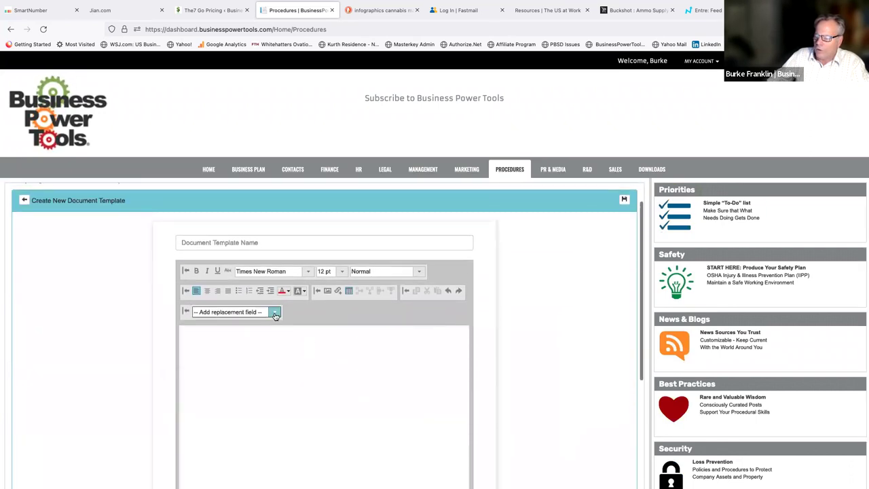
pyautogui.click(275, 314)
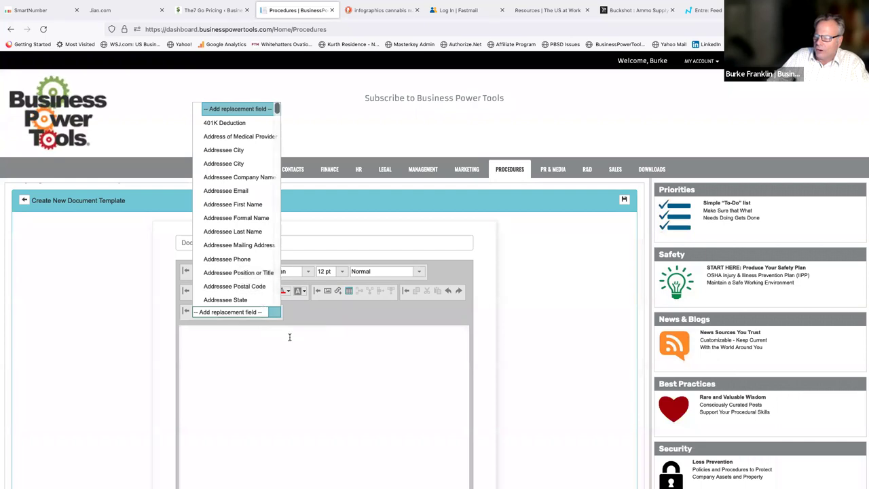
pyautogui.click(533, 330)
pyautogui.scroll(1, 536, 297)
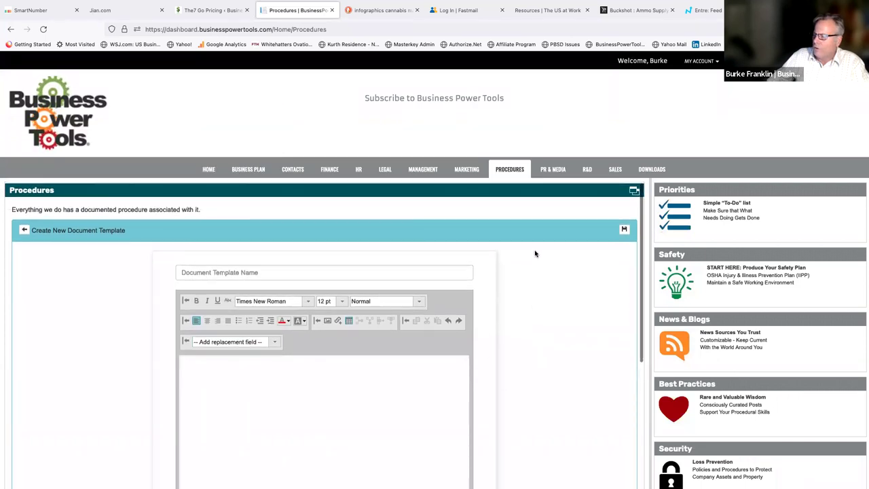
# Leave the new document template and view the BizPlan Builder plan list in the Business Plan section.
pyautogui.click(463, 189)
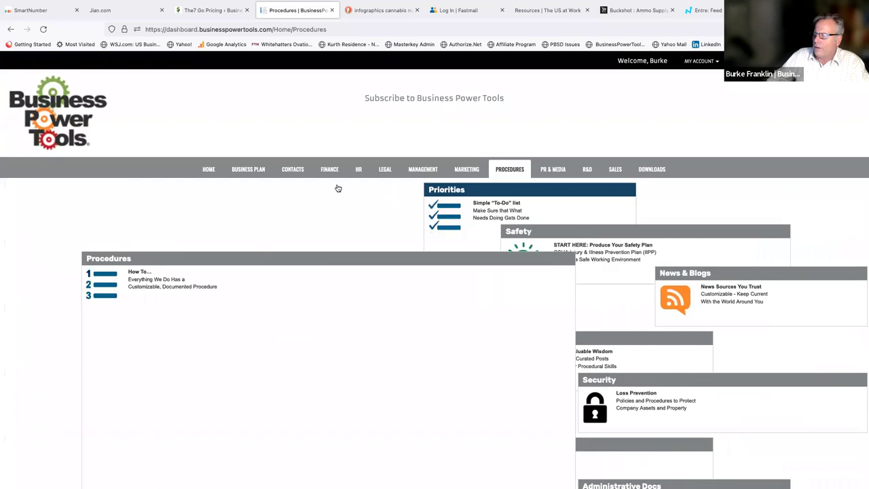
pyautogui.click(255, 171)
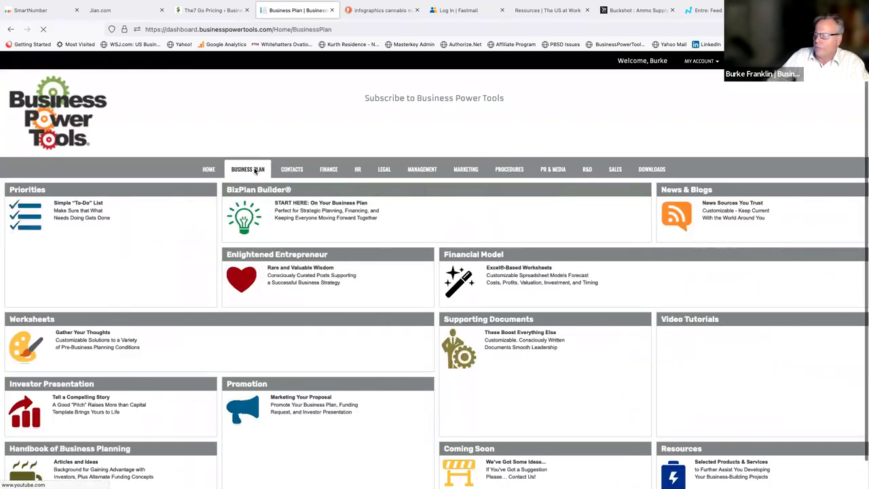
pyautogui.click(300, 188)
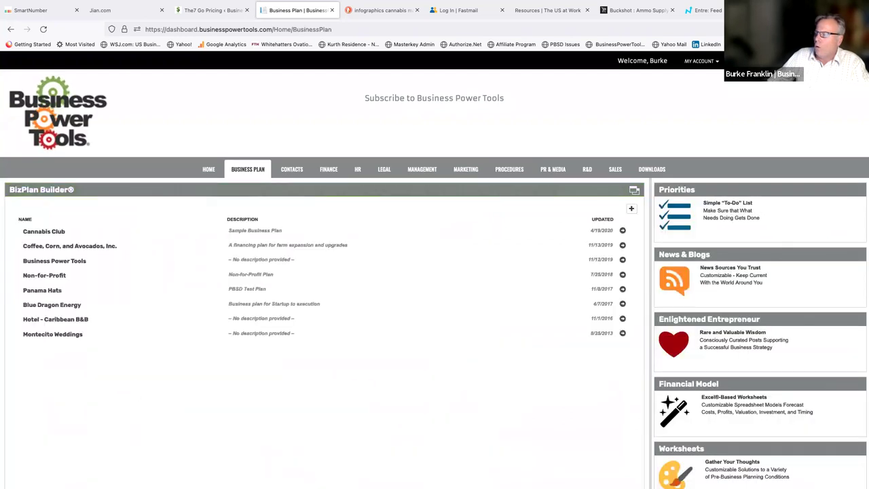
# Open the account's My Company page and review its company, contact, social media and branding details.
pyautogui.click(702, 61)
pyautogui.click(704, 73)
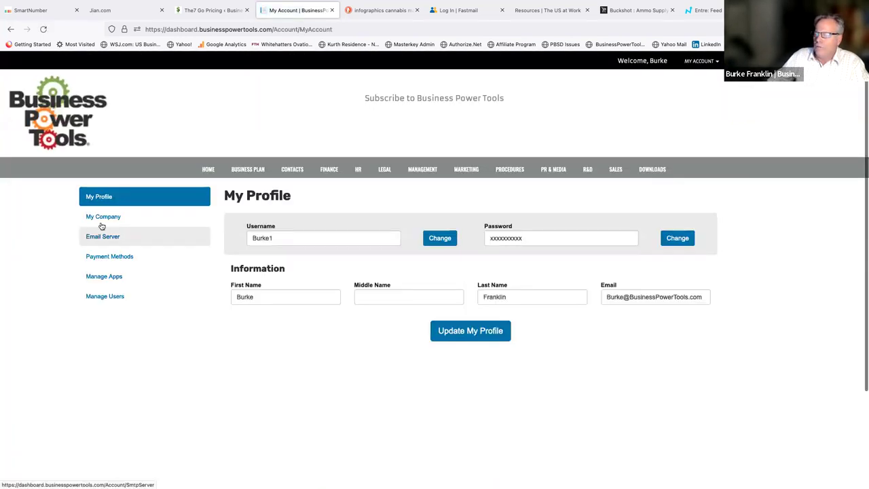
pyautogui.click(103, 218)
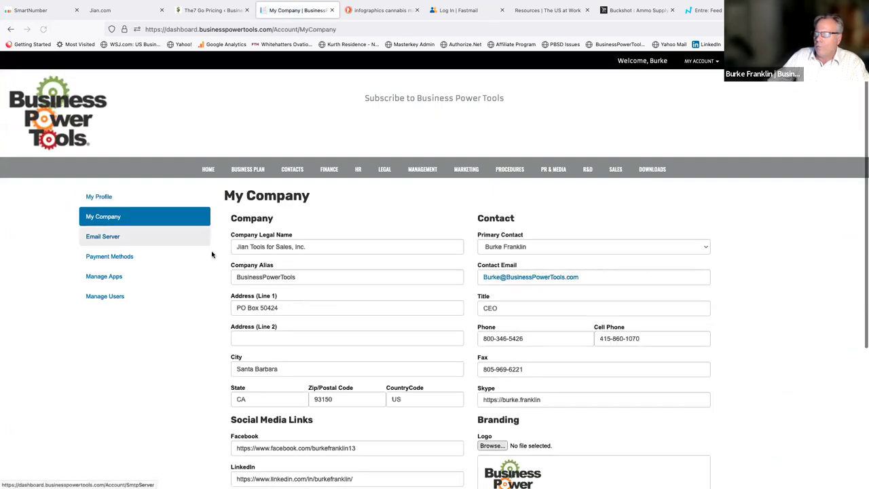
pyautogui.scroll(-1, 281, 287)
pyautogui.scroll(-3, 281, 287)
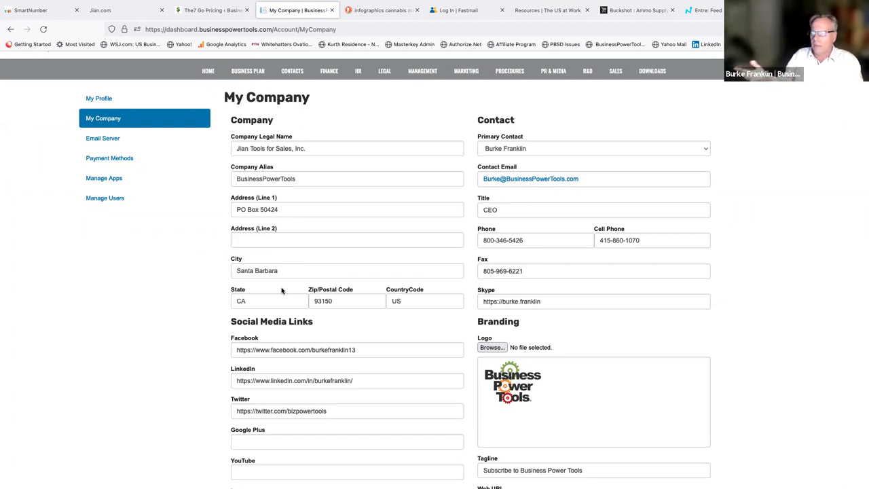
pyautogui.scroll(-3, 282, 291)
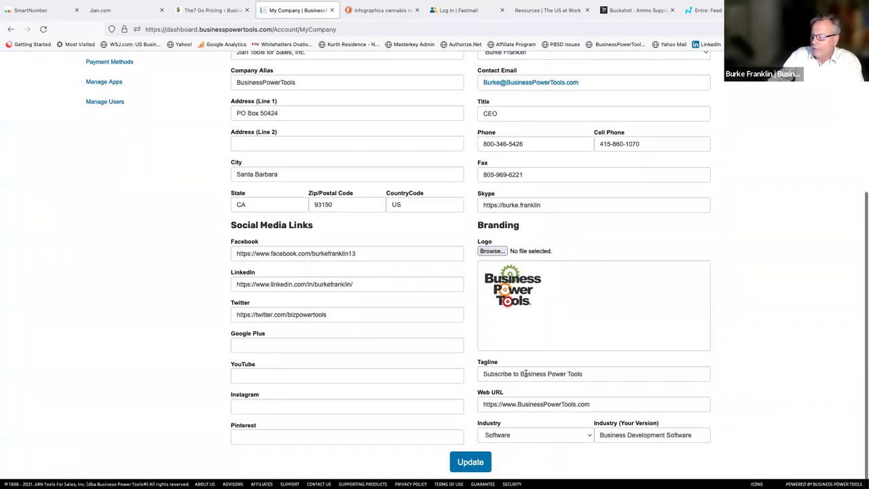
pyautogui.scroll(5, 376, 109)
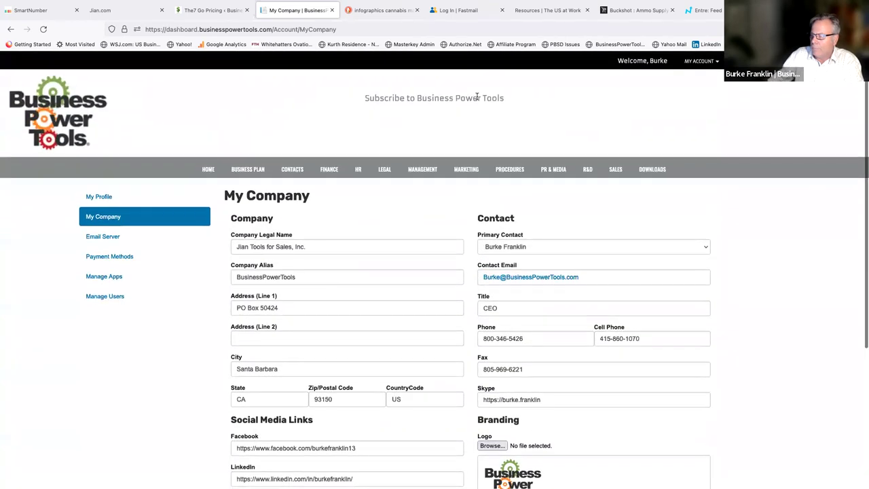
pyautogui.scroll(-5, 567, 360)
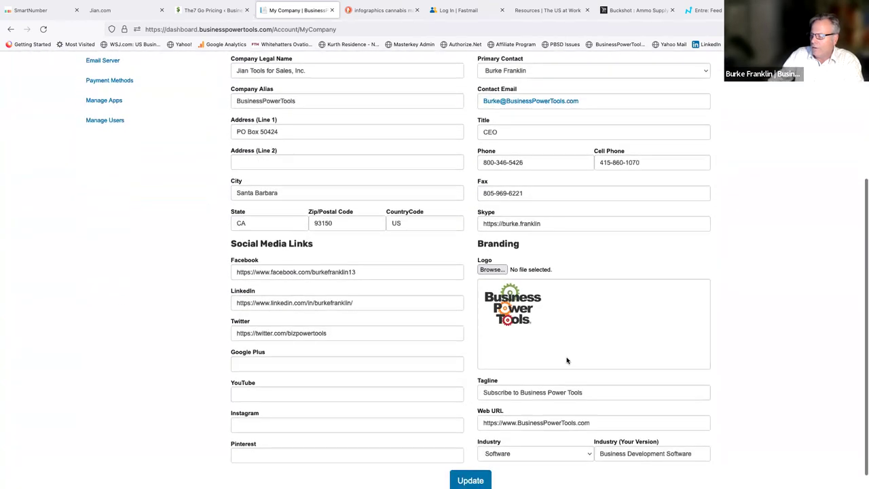
# Set the company tagline to "Subscribe to Business Power Tools Now", update the company details, and reload the My Company page.
pyautogui.click(595, 393)
pyautogui.write('Now')
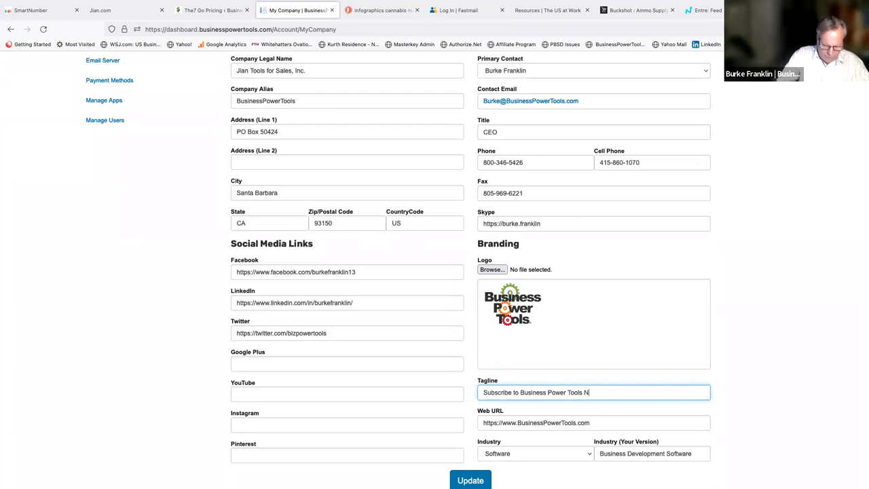
pyautogui.click(471, 480)
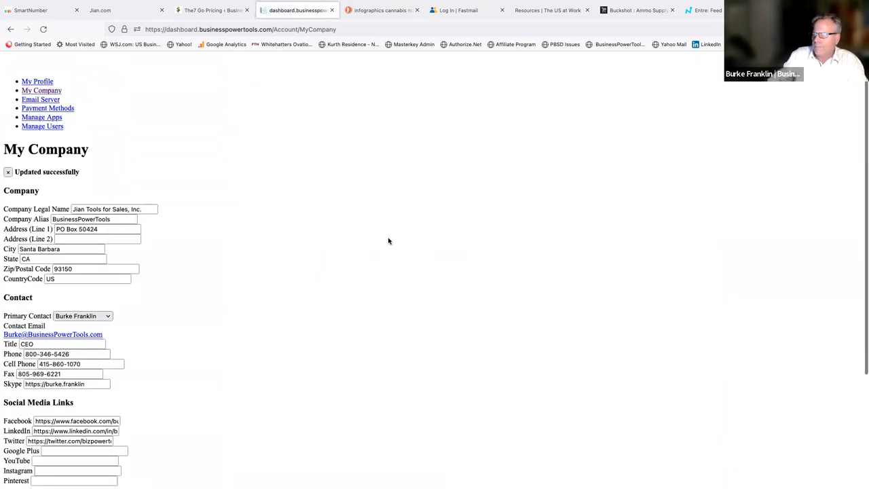
pyautogui.click(42, 29)
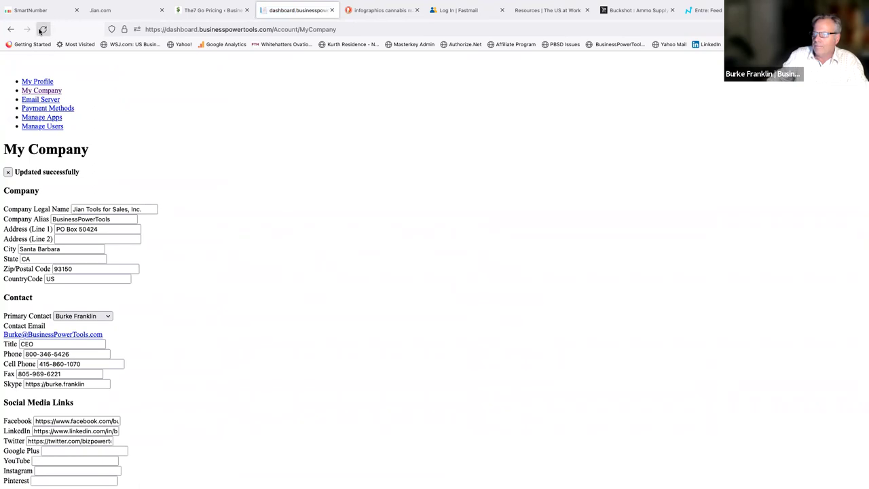
pyautogui.click(495, 291)
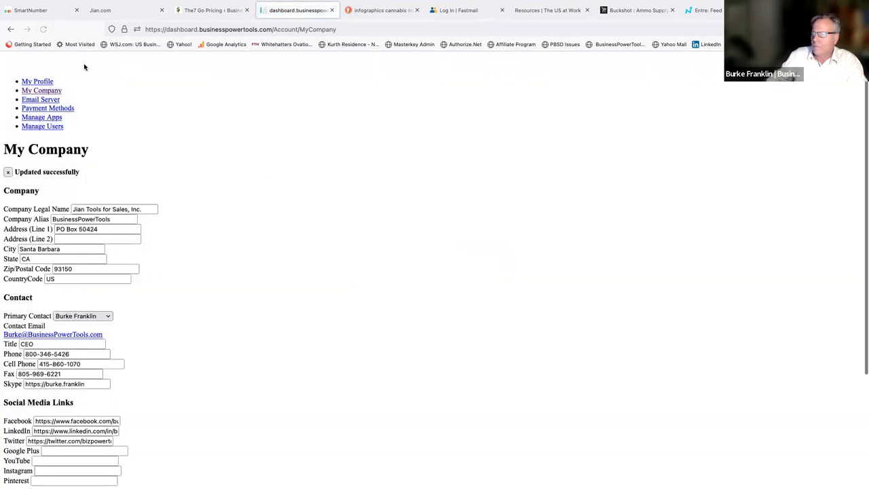
pyautogui.click(11, 29)
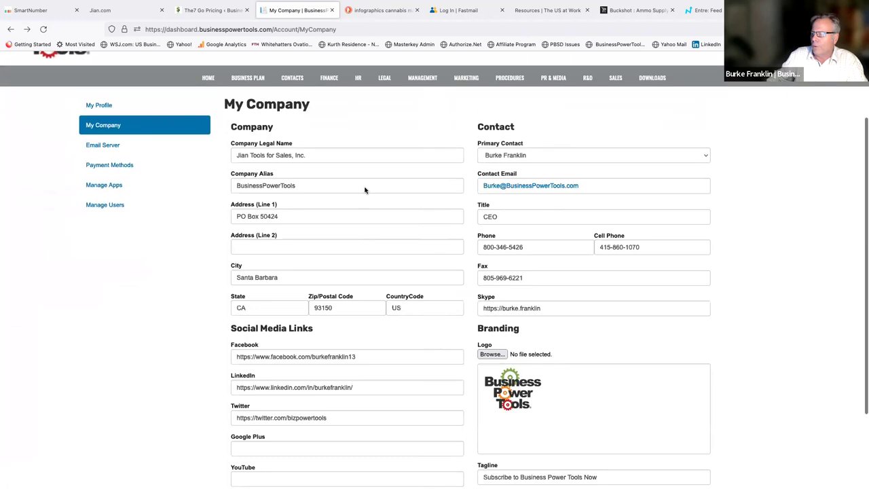
pyautogui.scroll(3, 365, 190)
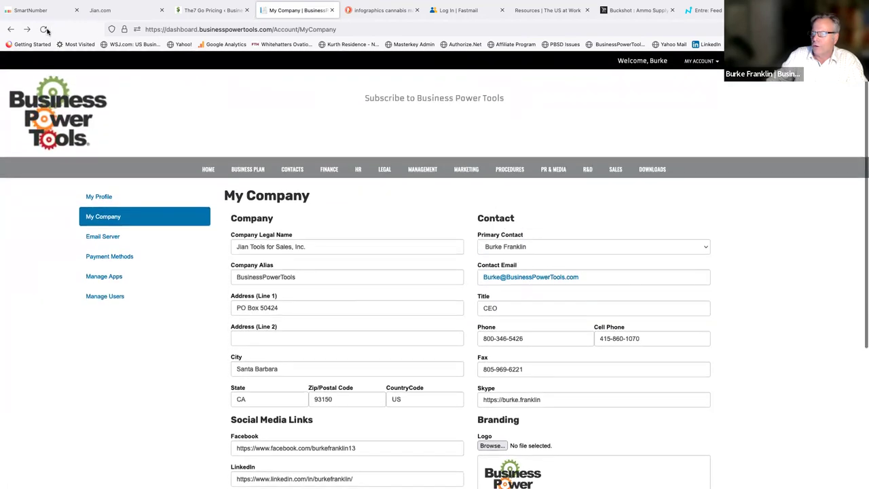
pyautogui.click(44, 29)
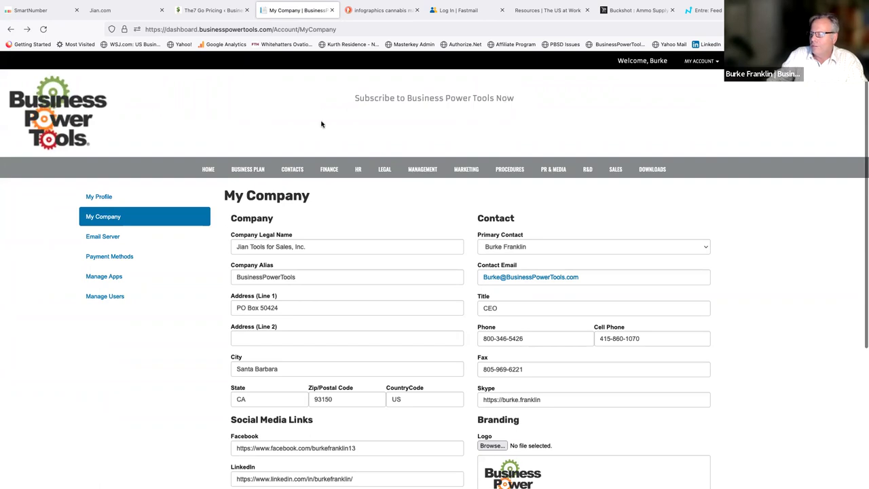
# Open the Manage Users page and look through the list of active company users.
pyautogui.scroll(-2, 363, 190)
pyautogui.scroll(2, 363, 190)
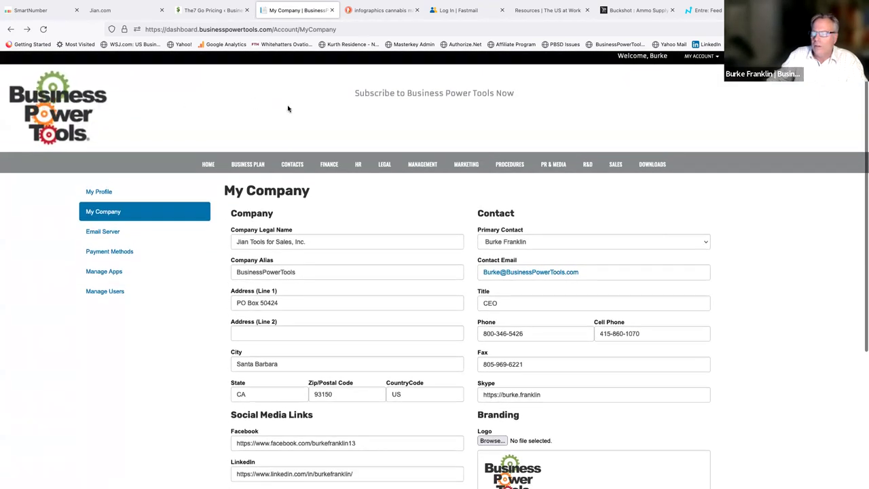
pyautogui.click(112, 291)
pyautogui.scroll(-2, 278, 265)
pyautogui.scroll(-1, 279, 265)
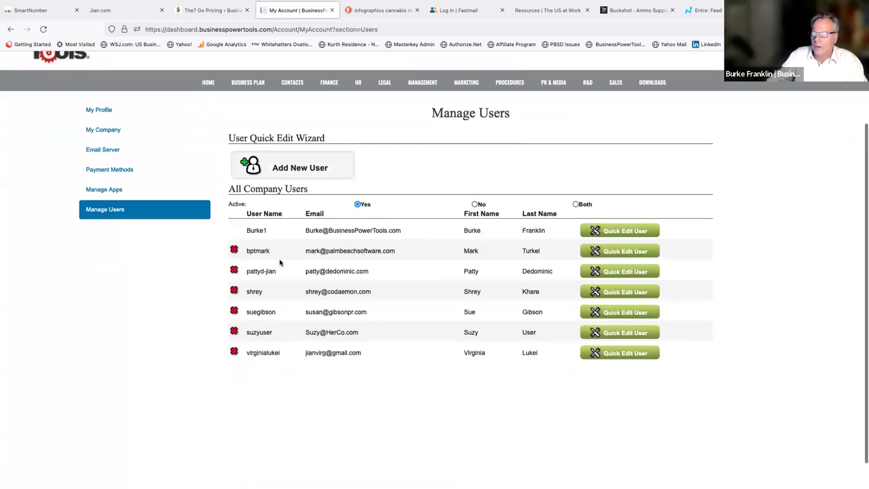
# Open the quick edit form for the second listed user and examine the MasterKey role and application roles.
pyautogui.click(615, 251)
pyautogui.scroll(3, 539, 250)
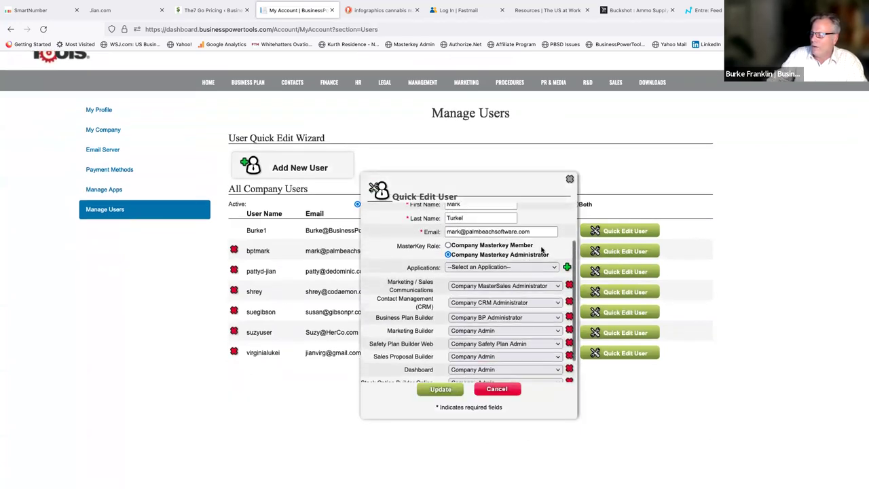
pyautogui.scroll(1, 537, 251)
pyautogui.scroll(-2, 535, 250)
pyautogui.scroll(2, 535, 251)
pyautogui.scroll(-3, 535, 250)
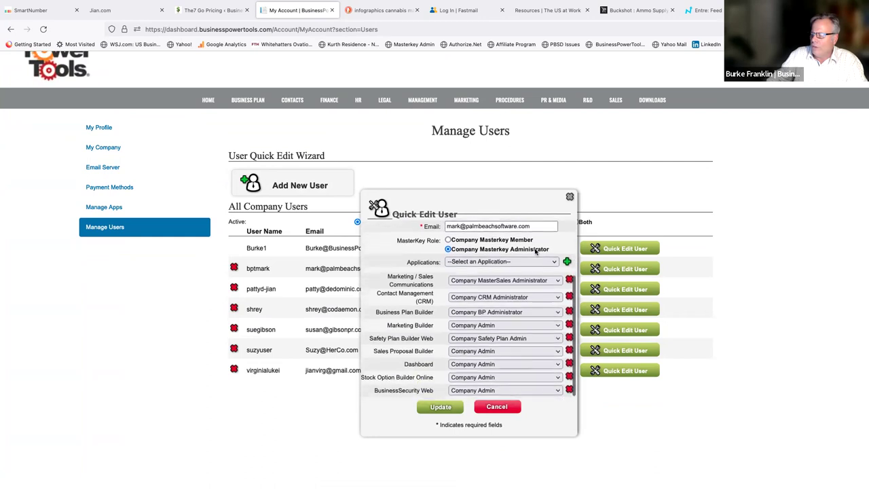
# Check the available applications and the Business Plan Builder role options, and close the user form without updating.
pyautogui.click(539, 259)
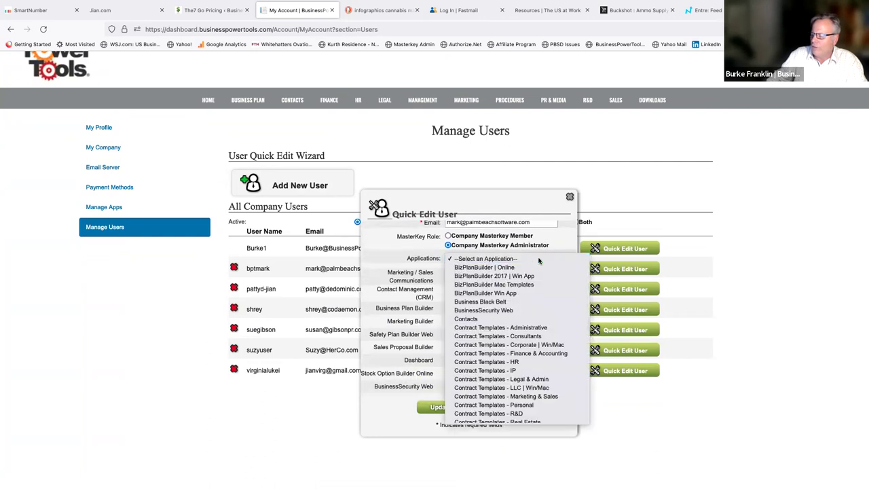
pyautogui.click(539, 258)
pyautogui.click(514, 308)
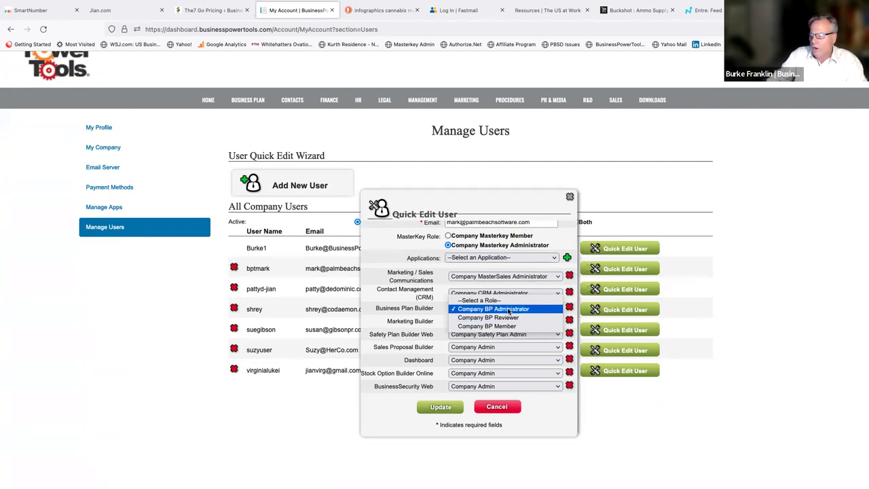
pyautogui.click(508, 309)
pyautogui.click(490, 405)
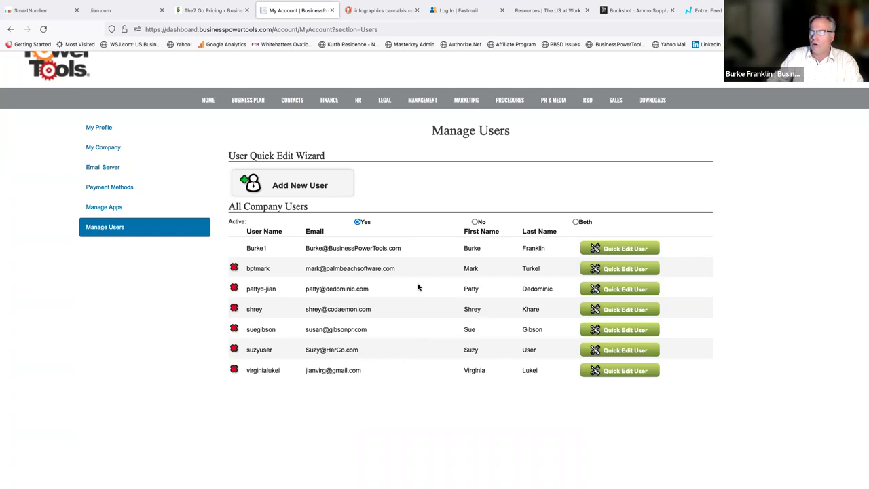
# Return to the Business Plan section and open the Cannabis Club plan from BizPlan Builder.
pyautogui.click(253, 102)
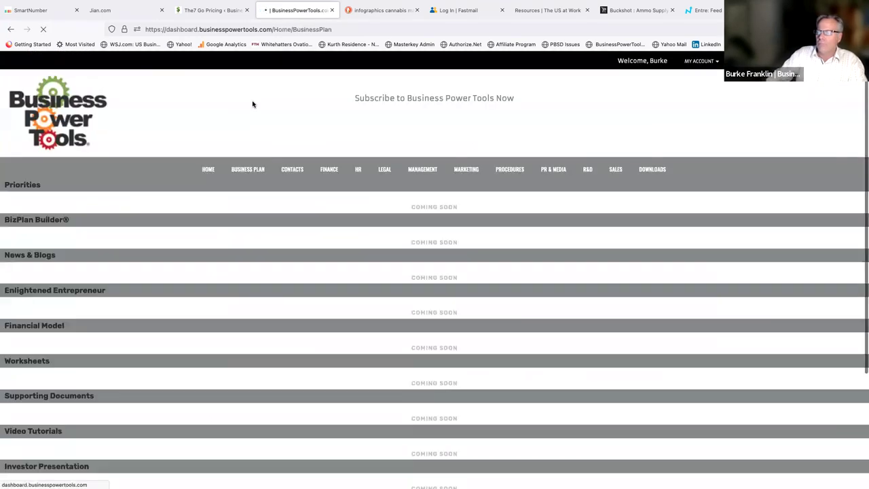
pyautogui.click(318, 195)
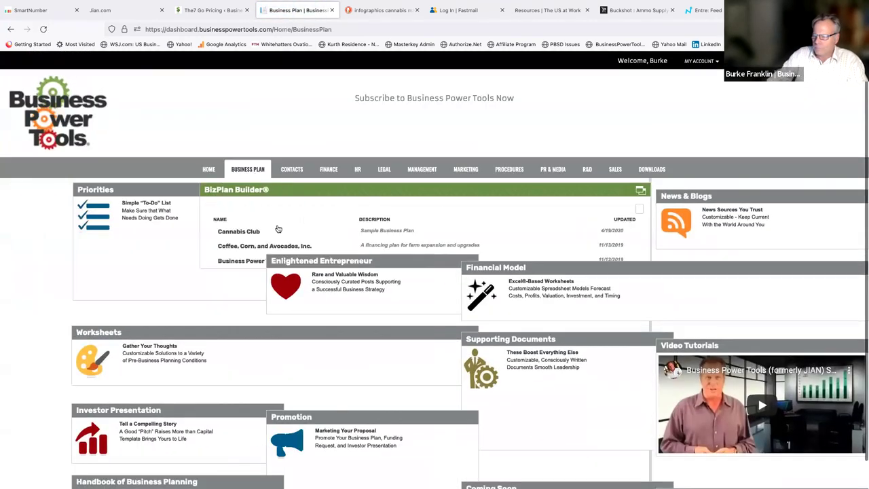
pyautogui.click(275, 231)
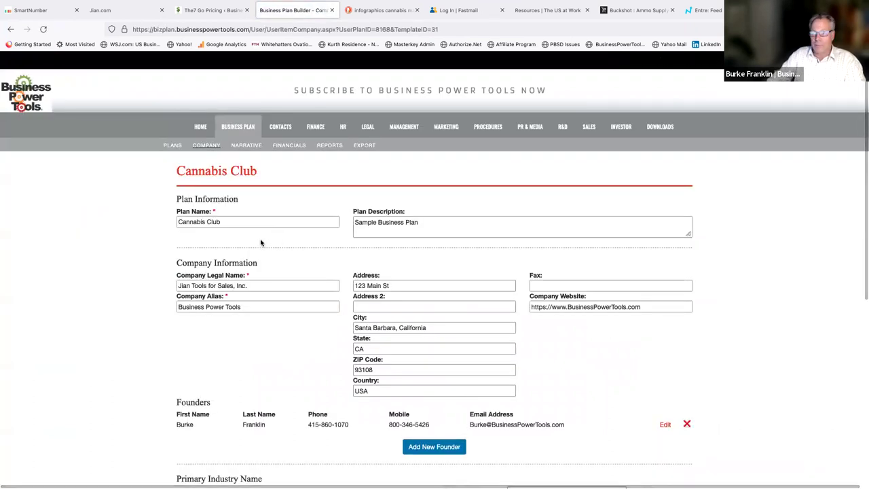
# Review the plan's company and founder information, and view the new founder form without adding anyone.
pyautogui.scroll(-1, 260, 243)
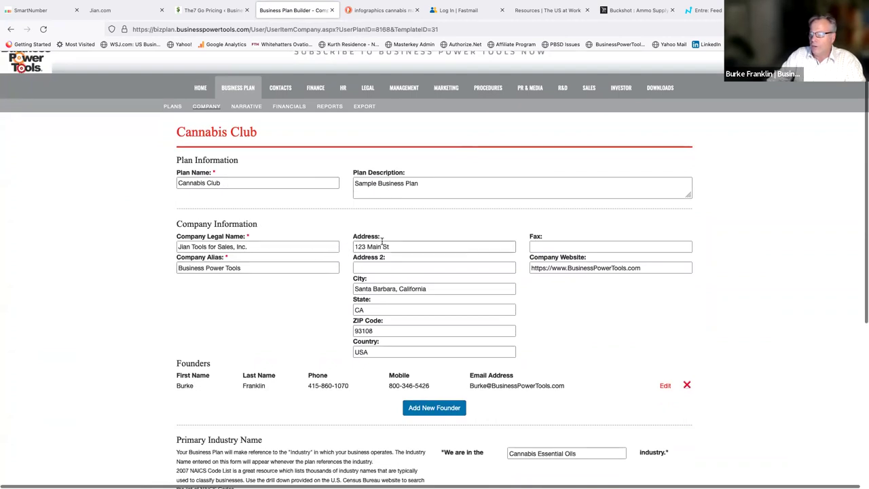
pyautogui.scroll(-1, 317, 236)
pyautogui.scroll(-2, 317, 234)
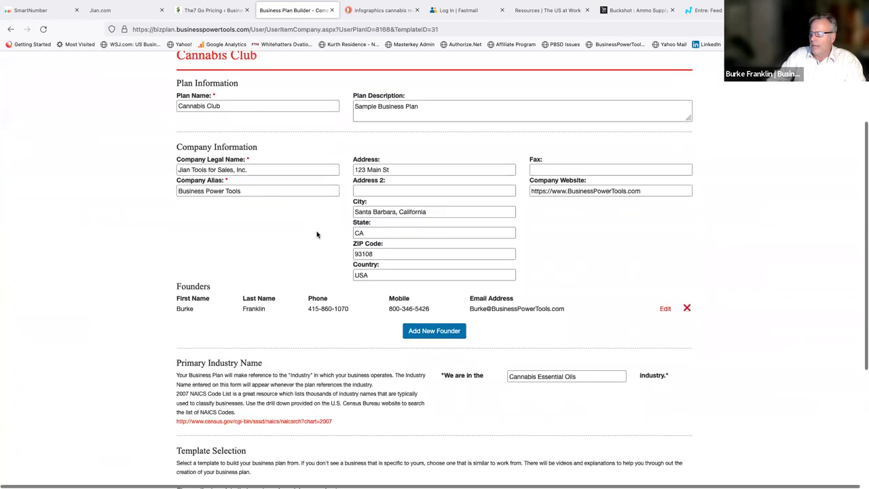
pyautogui.click(425, 280)
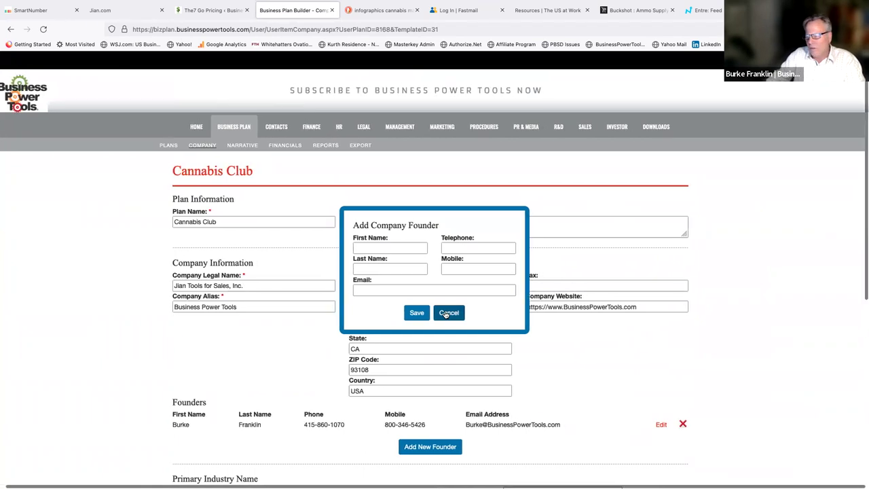
pyautogui.click(446, 314)
# Find the Primary Industry Name section and select the whole "Cannabis Essential Oils" entry.
pyautogui.scroll(-1, 411, 306)
pyautogui.scroll(-5, 412, 306)
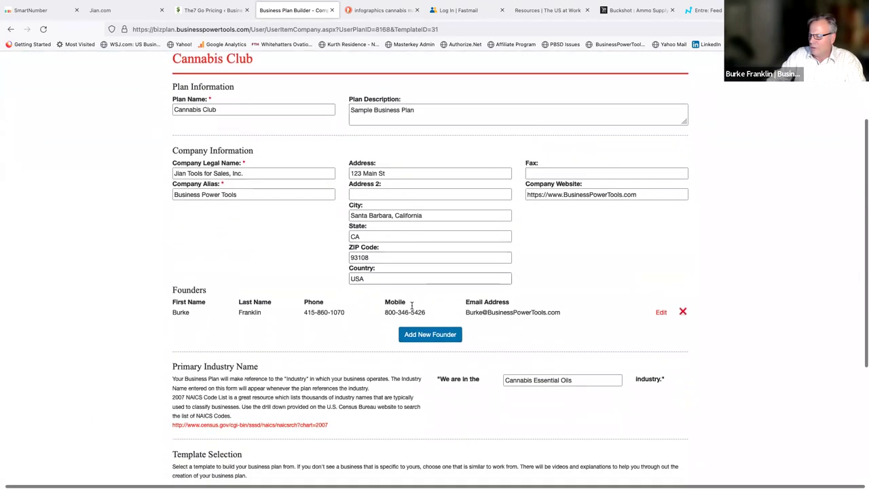
pyautogui.moveTo(575, 261); pyautogui.dragTo(506, 264)
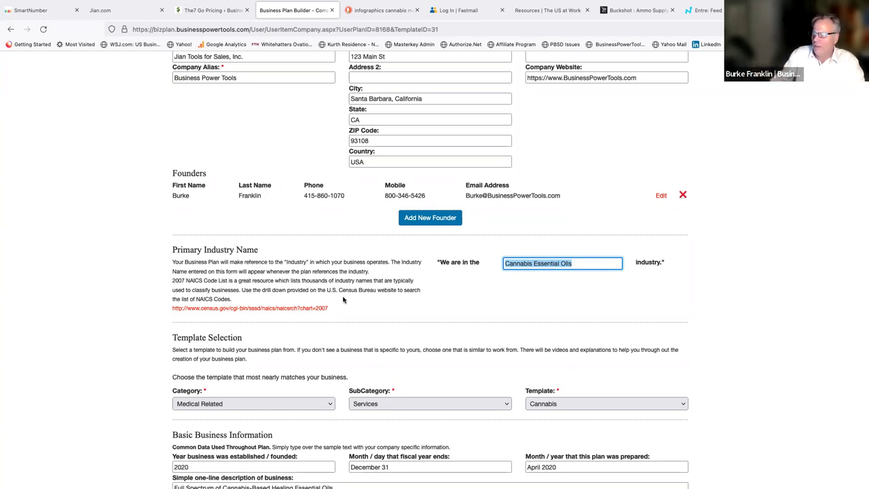
# Check the Category and SubCategory choices under Template Selection, keeping Medical Related and Services.
pyautogui.scroll(-3, 131, 299)
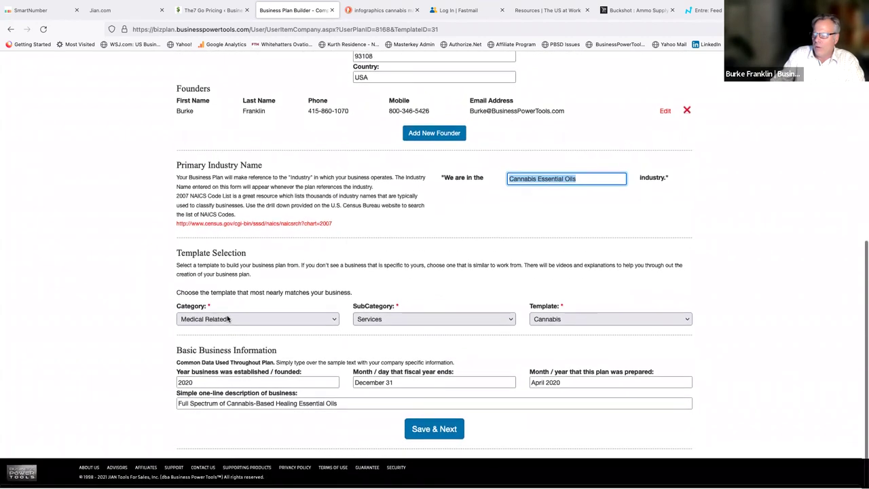
pyautogui.click(231, 320)
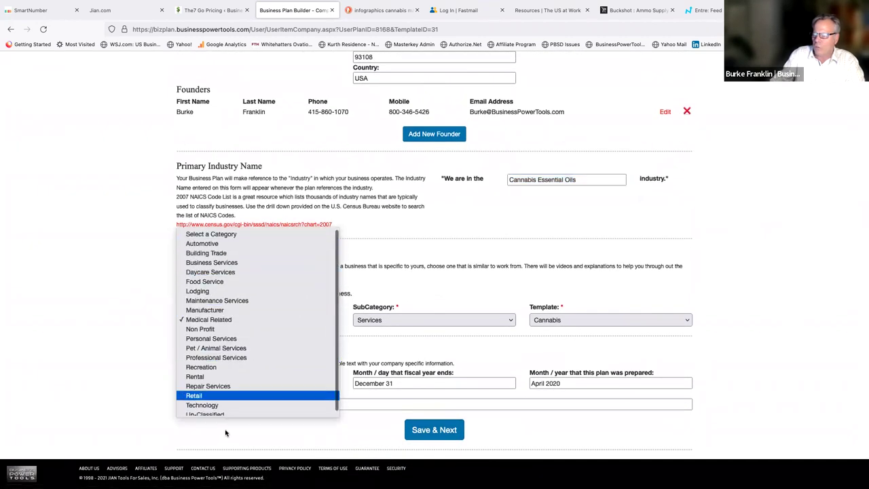
pyautogui.scroll(-1, 227, 339)
pyautogui.click(229, 317)
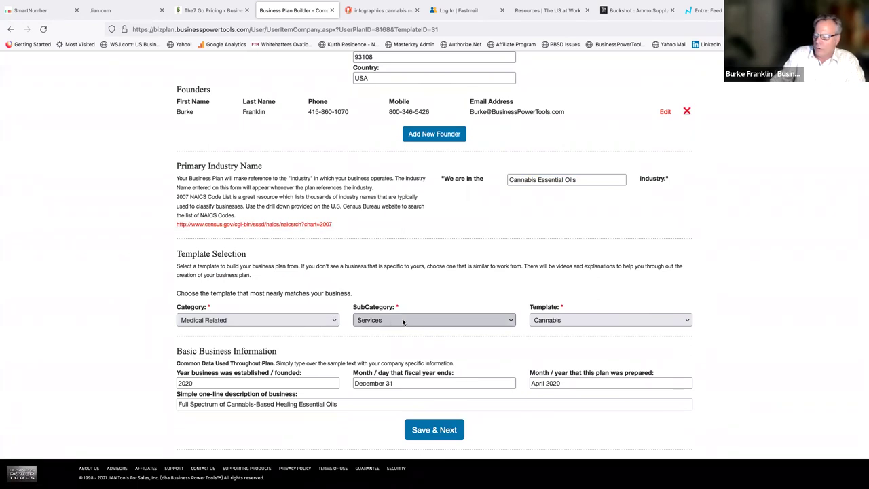
pyautogui.click(402, 321)
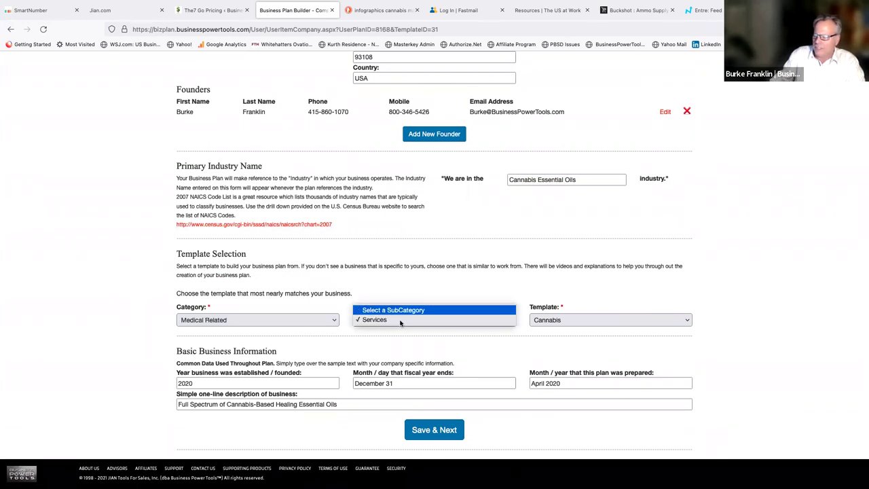
pyautogui.click(539, 325)
# Look through the available templates, keep Cannabis, and save the company information to continue to the Narrative section.
pyautogui.click(549, 321)
pyautogui.press('Up')
pyautogui.press('Up')
pyautogui.press('Down')
pyautogui.press('Down')
pyautogui.press('Down')
pyautogui.press('Down')
pyautogui.press('Down')
pyautogui.press('Down')
pyautogui.press('Down')
pyautogui.press('Down')
pyautogui.press('Up')
pyautogui.press('Up')
pyautogui.press('Up')
pyautogui.press('Up')
pyautogui.press('Up')
pyautogui.press('Up')
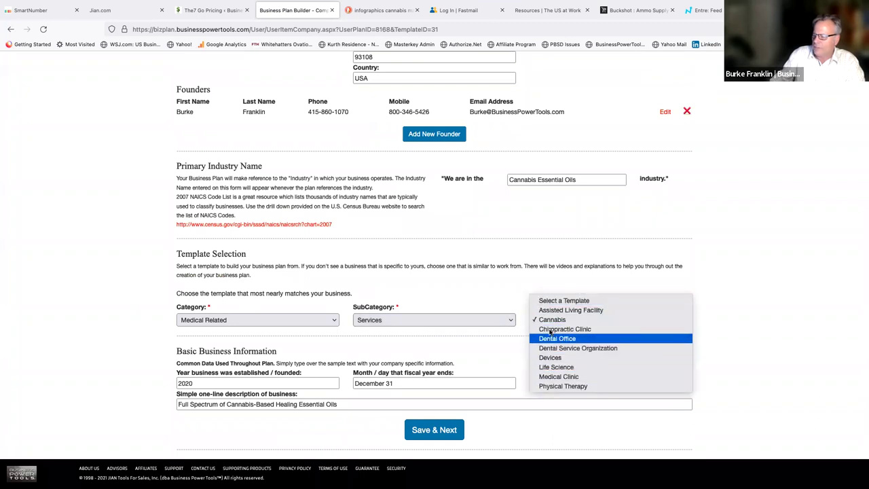
pyautogui.press('Return')
pyautogui.click(438, 427)
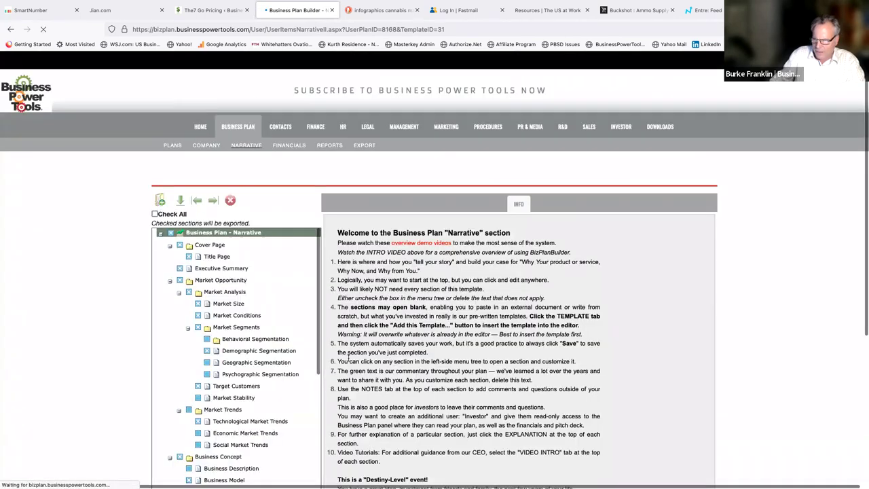
# Collapse the narrative outline's main folders from Market Opportunity through Financing Requirements.
pyautogui.scroll(-1, 135, 329)
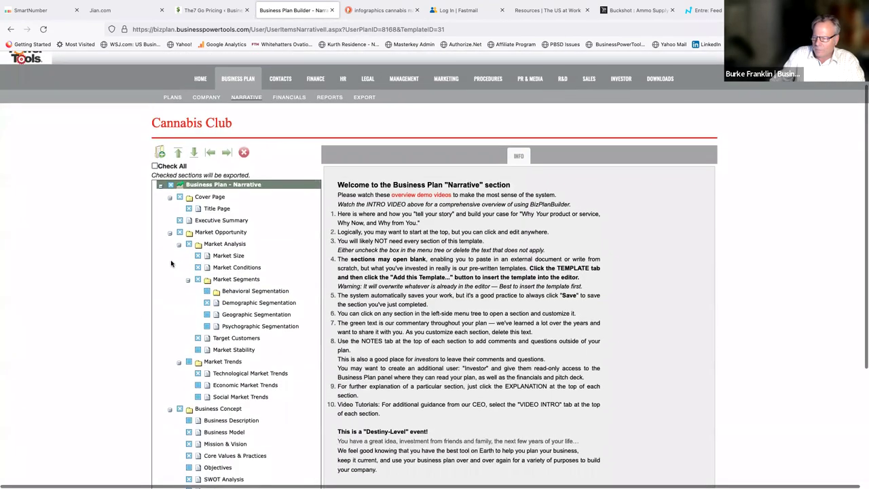
pyautogui.click(171, 232)
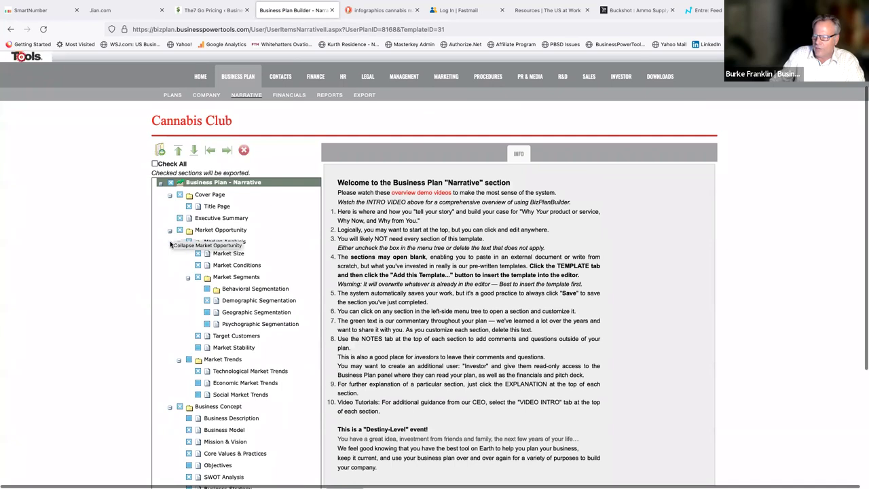
pyautogui.click(170, 242)
pyautogui.click(170, 265)
pyautogui.click(170, 277)
pyautogui.click(169, 290)
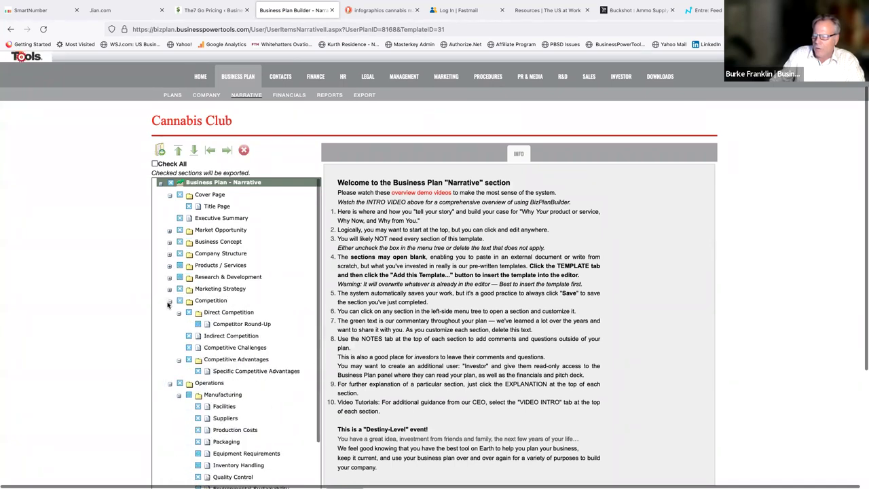
pyautogui.click(169, 301)
pyautogui.click(170, 313)
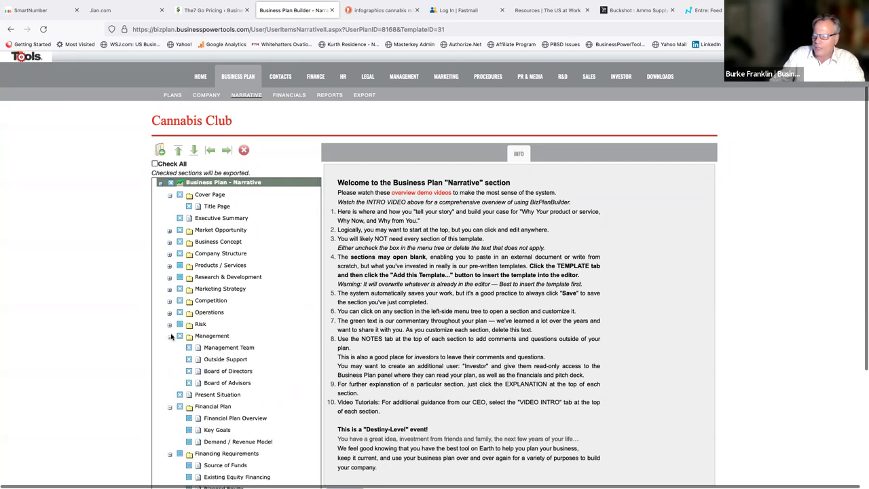
pyautogui.click(170, 336)
pyautogui.click(170, 360)
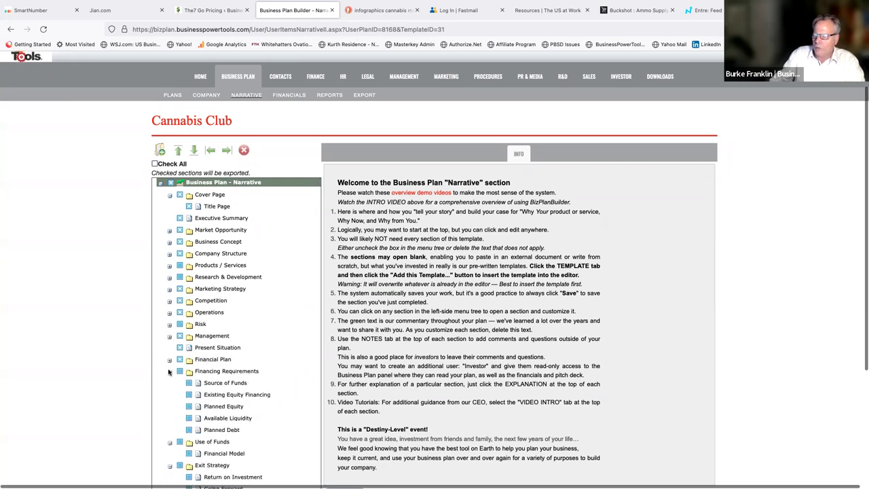
pyautogui.click(169, 371)
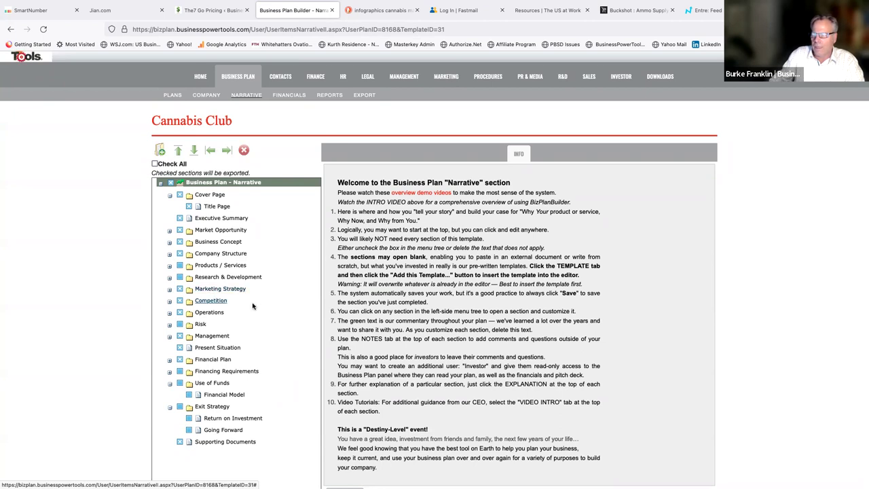
# Open the Executive Summary and select the company name in its Products / Services paragraph.
pyautogui.click(216, 218)
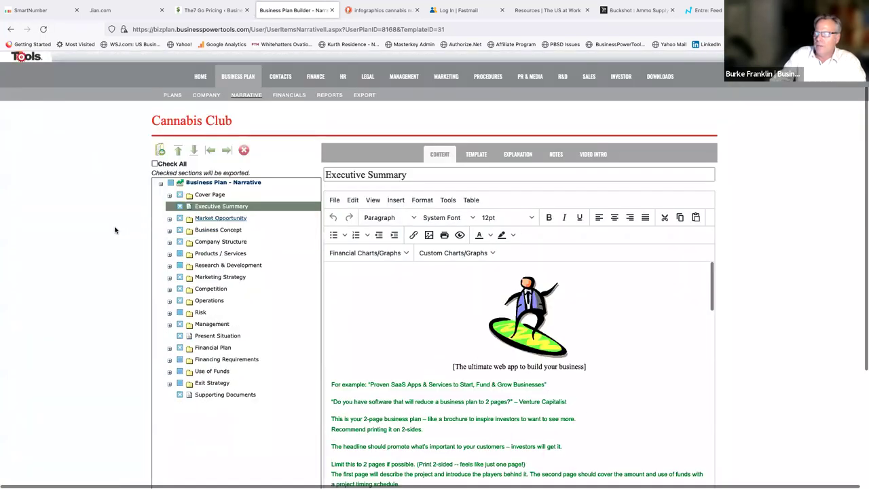
pyautogui.scroll(-1, 454, 281)
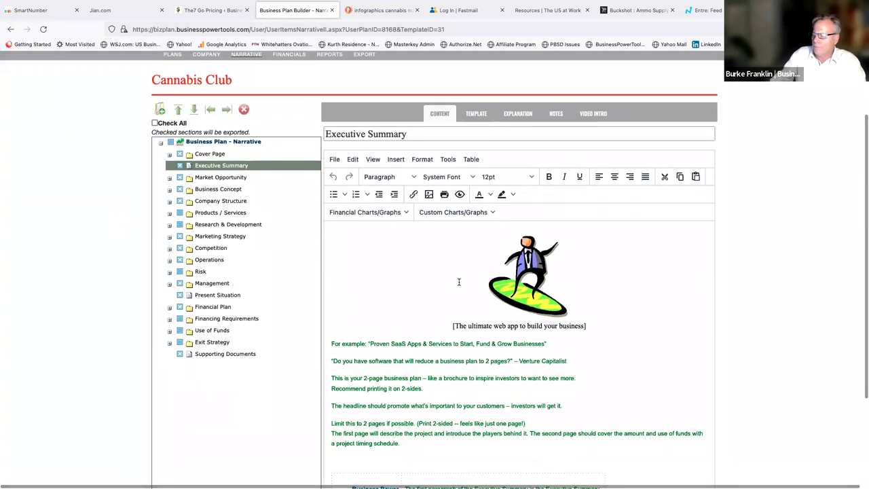
pyautogui.scroll(-5, 459, 282)
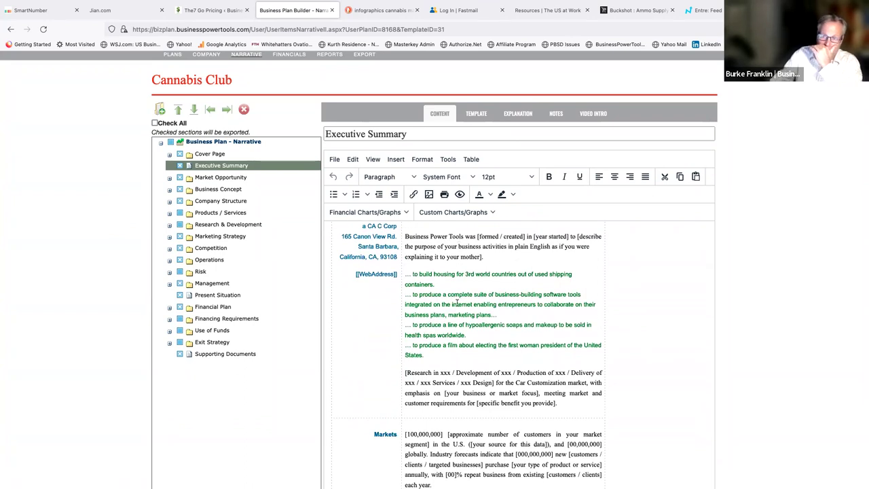
pyautogui.scroll(-2, 457, 302)
pyautogui.scroll(-5, 457, 303)
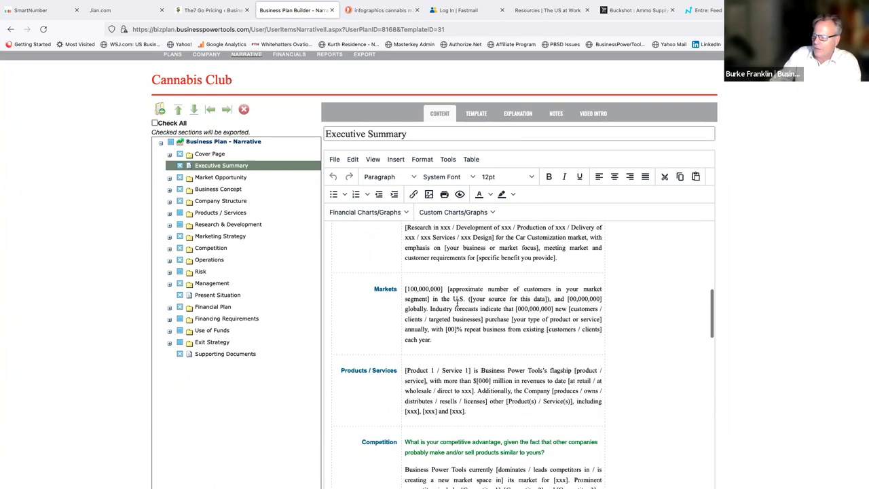
pyautogui.scroll(-1, 457, 303)
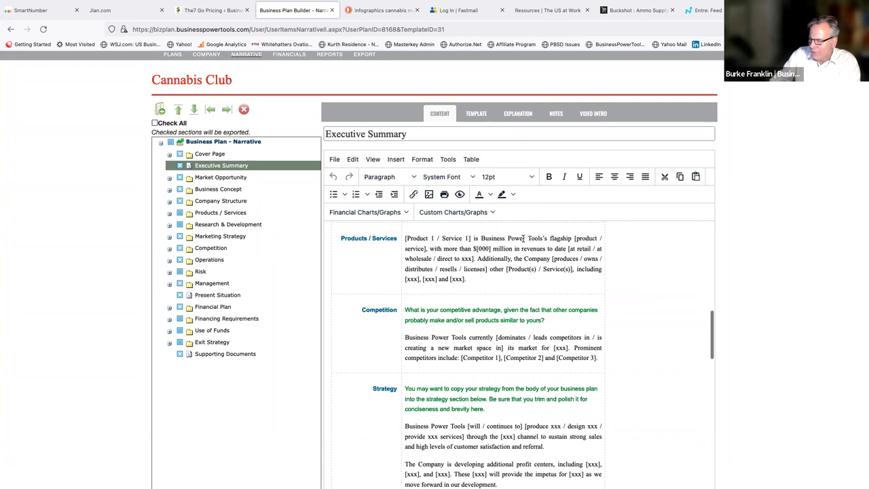
pyautogui.moveTo(544, 238); pyautogui.dragTo(482, 239)
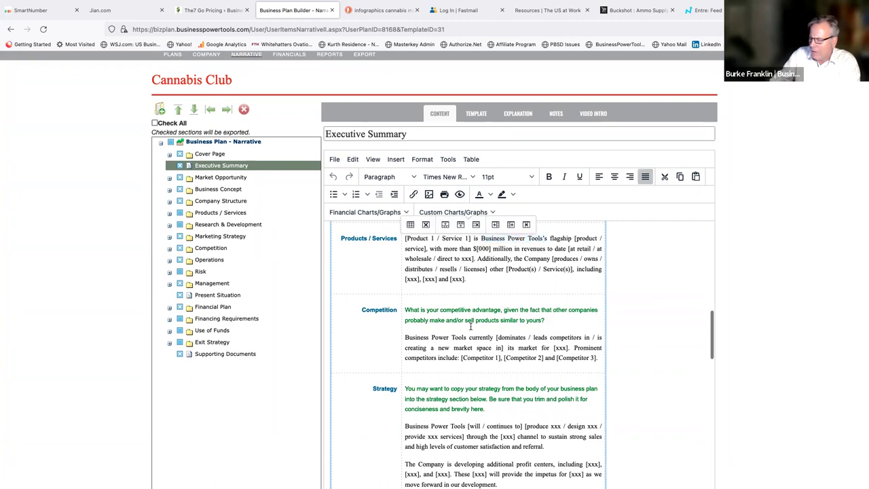
# Read the rest of the Executive Summary, and select the green comment about the 2-page plan and printing on 2-sides.
pyautogui.scroll(-4, 471, 327)
pyautogui.scroll(-1, 471, 330)
pyautogui.scroll(-2, 470, 330)
pyautogui.scroll(-8, 471, 330)
pyautogui.scroll(-4, 467, 327)
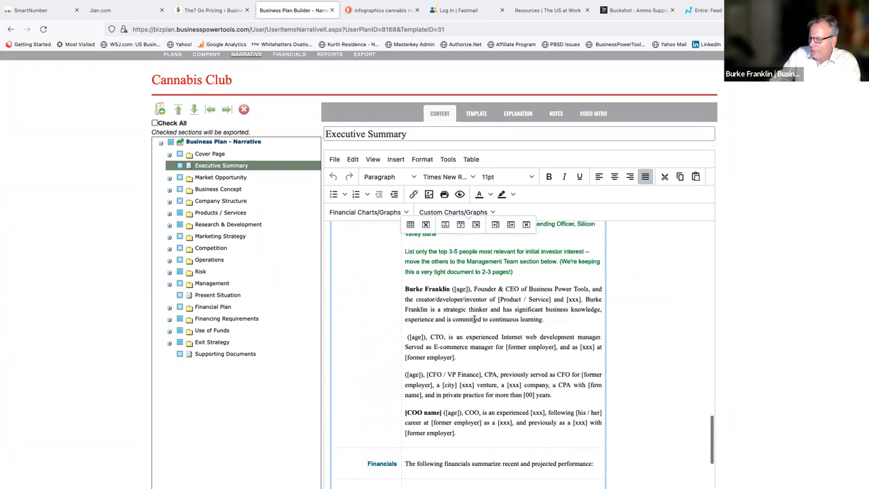
pyautogui.scroll(-7, 462, 313)
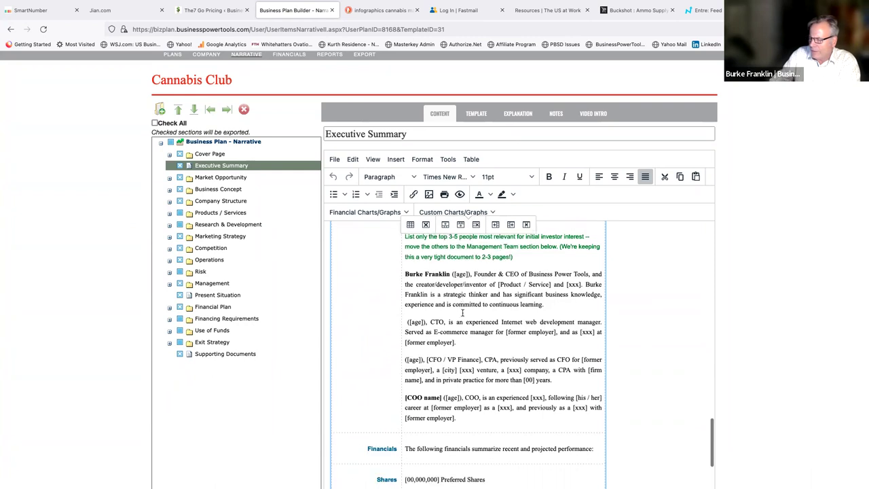
pyautogui.scroll(-2, 462, 313)
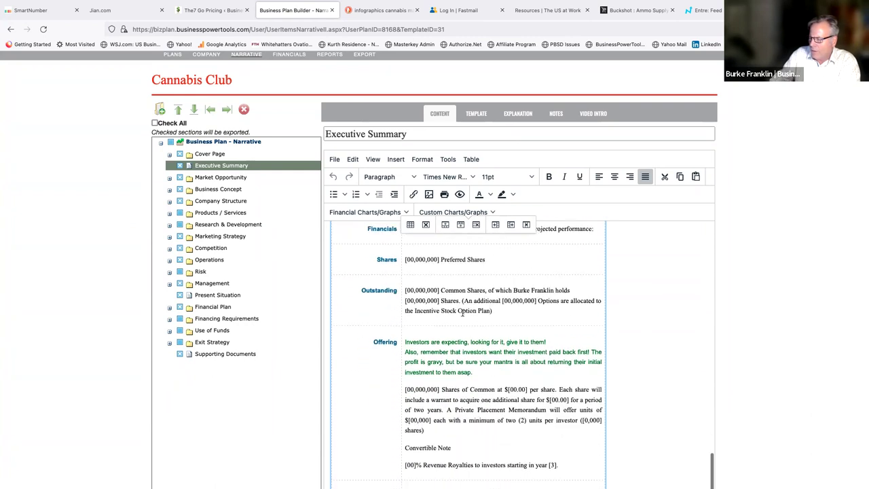
pyautogui.scroll(20, 461, 314)
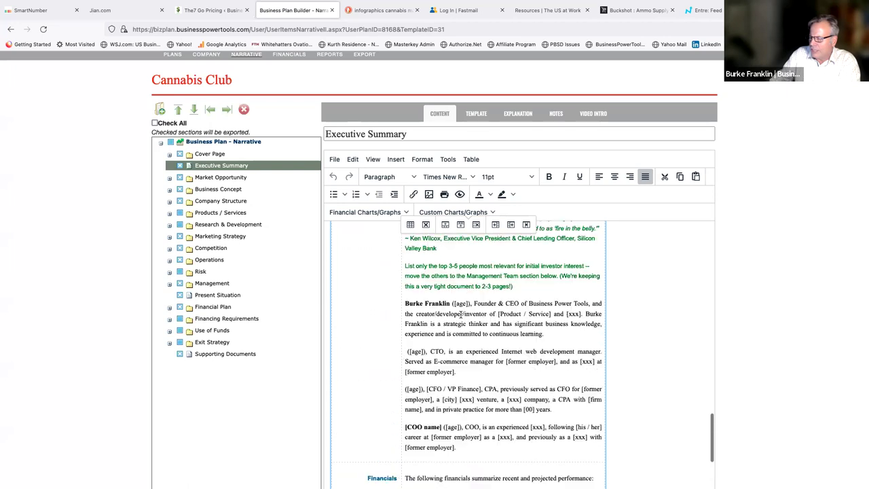
pyautogui.scroll(20, 461, 314)
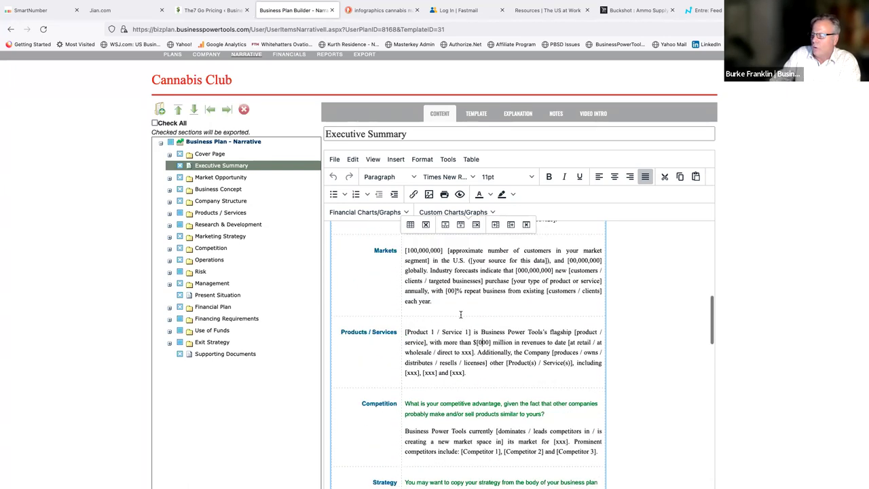
pyautogui.scroll(3, 460, 315)
pyautogui.moveTo(424, 328); pyautogui.dragTo(325, 320)
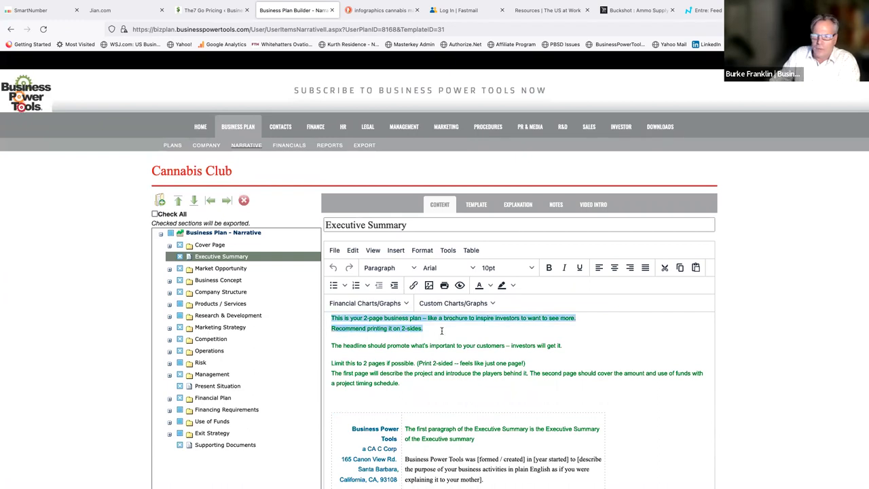
# View the default template text for the Executive Summary, and return to its content without adding the template.
pyautogui.click(476, 205)
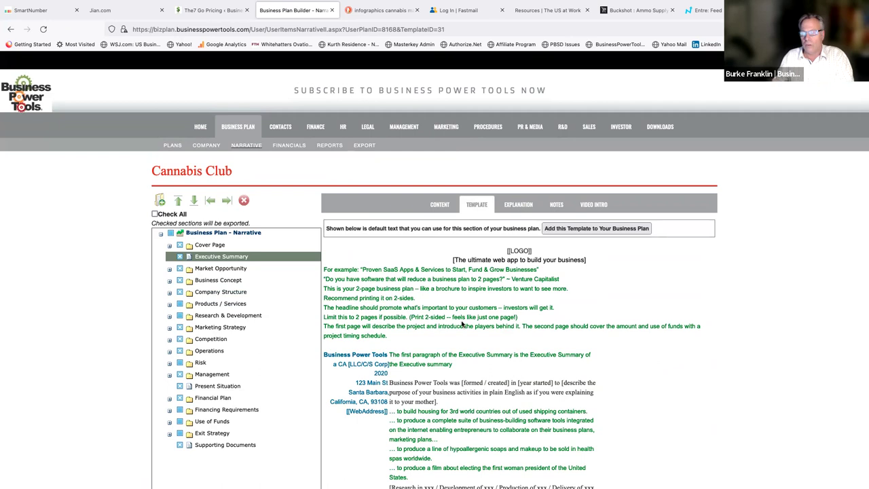
pyautogui.scroll(-2, 462, 325)
pyautogui.scroll(2, 461, 325)
pyautogui.click(439, 204)
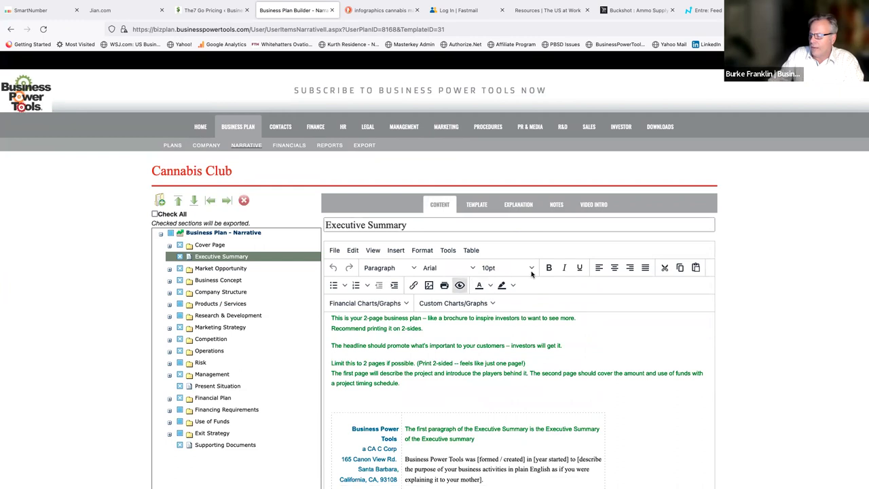
pyautogui.scroll(-1, 510, 338)
pyautogui.scroll(3, 510, 338)
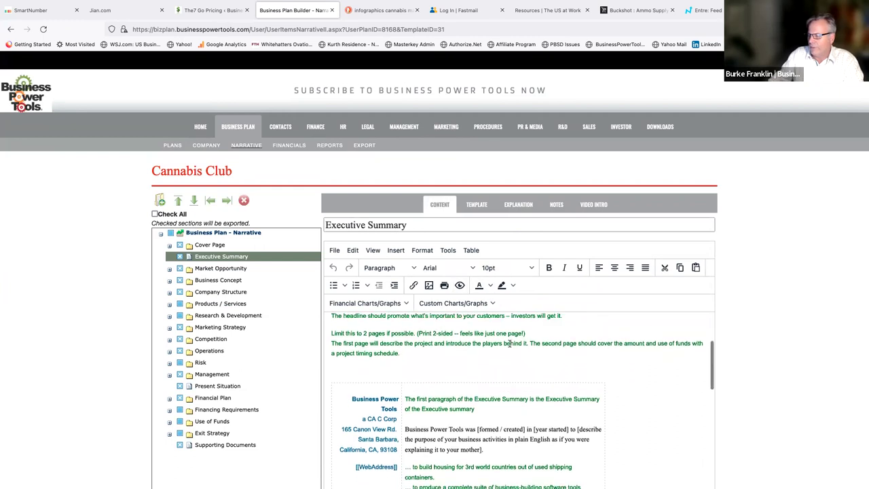
# Read through the explanation for the Executive Summary and return to its introduction.
pyautogui.click(518, 205)
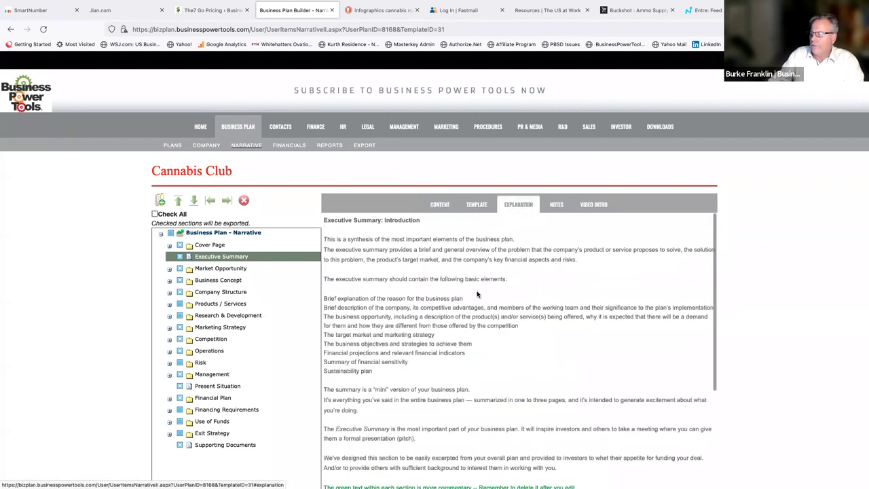
pyautogui.scroll(-5, 477, 296)
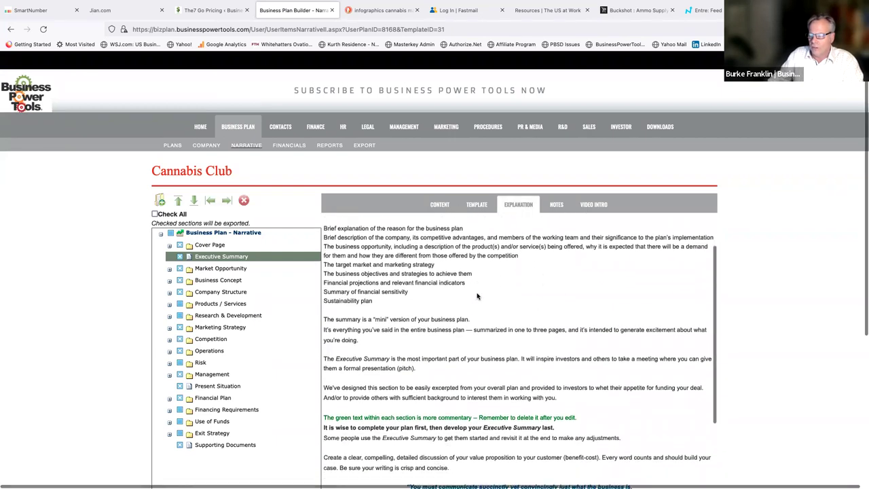
pyautogui.scroll(-6, 477, 296)
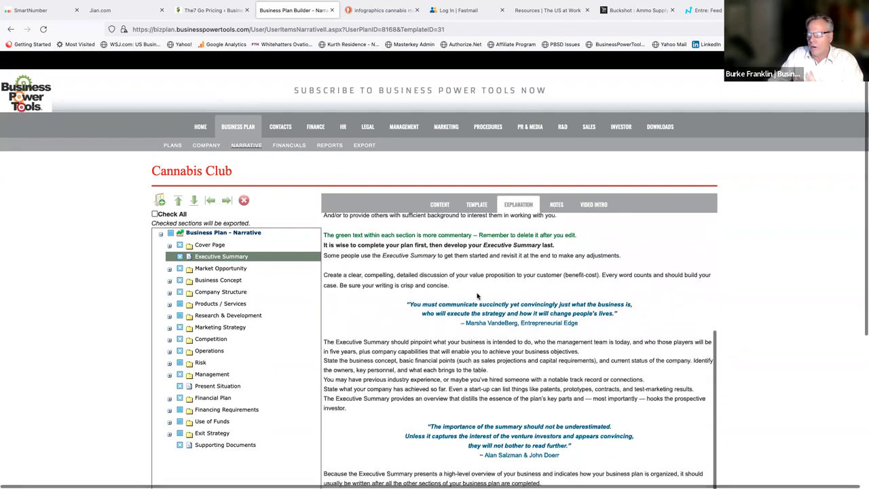
pyautogui.scroll(8, 478, 296)
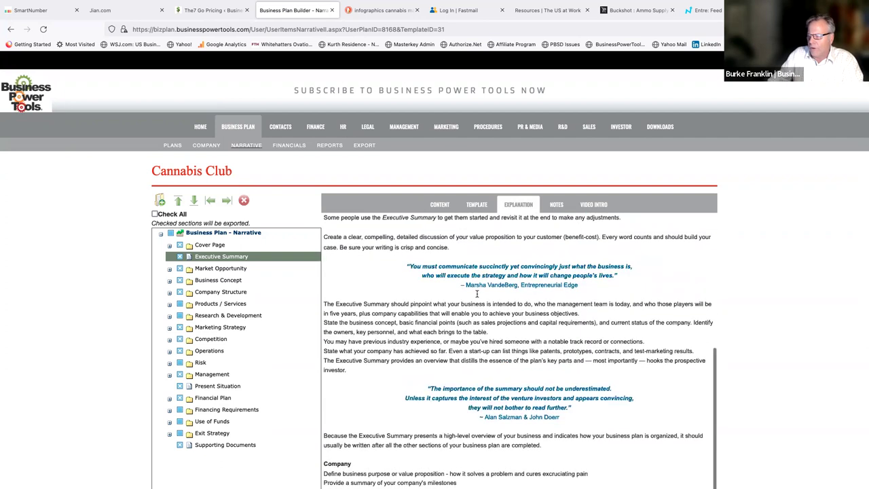
pyautogui.scroll(3, 477, 296)
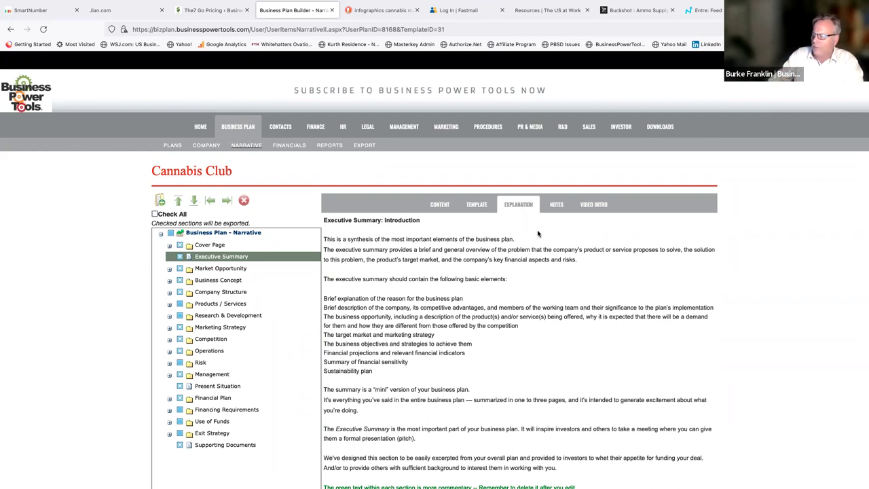
# View the Executive Summary's notes without changing the comment, and show its introductory video.
pyautogui.click(557, 205)
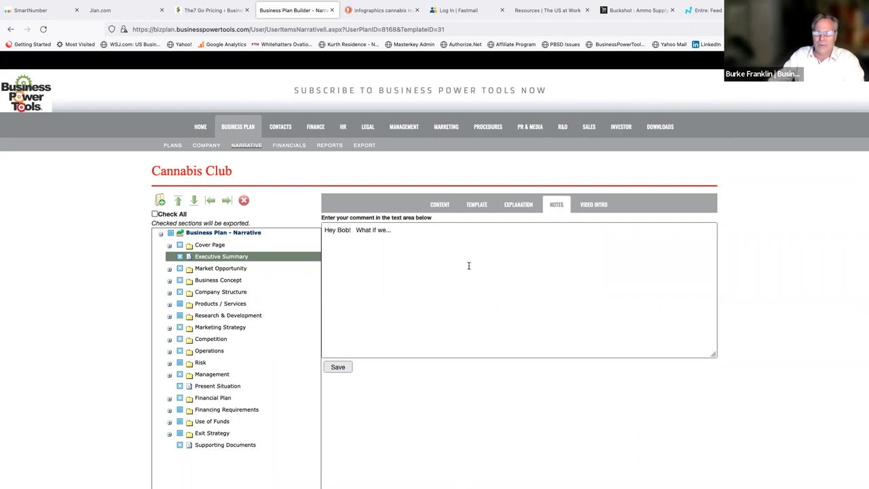
pyautogui.click(433, 230)
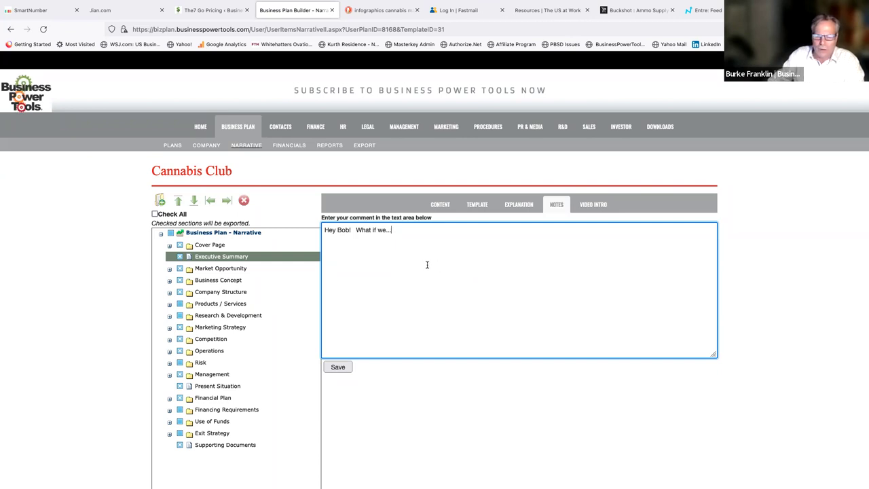
pyautogui.click(596, 205)
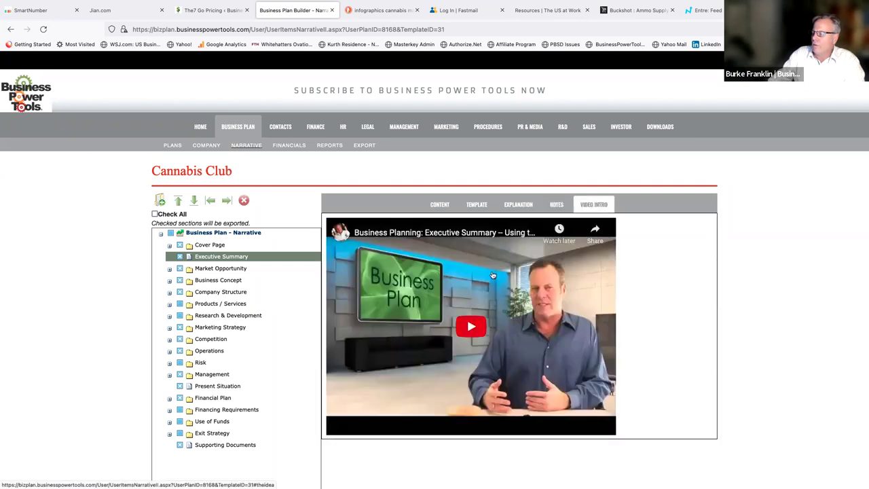
# Play the Executive Summary's introductory video and pause it after about 20 seconds.
pyautogui.scroll(-1, 483, 276)
pyautogui.click(481, 277)
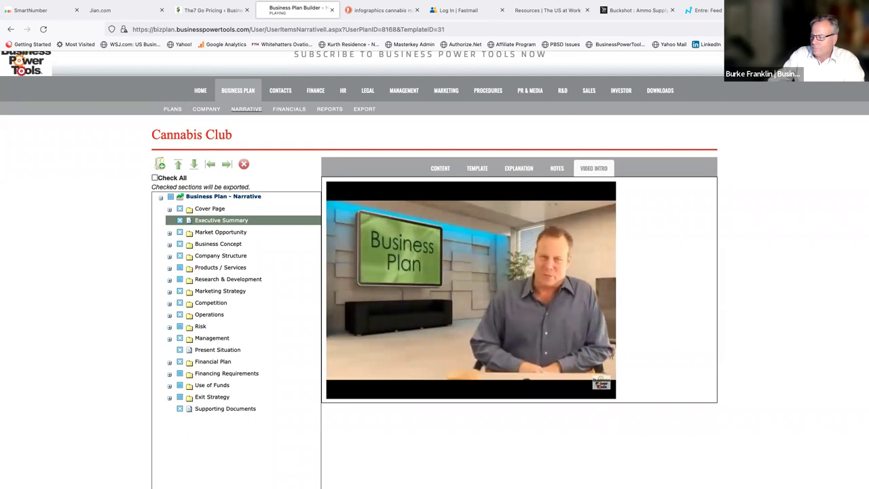
pyautogui.moveTo(340, 390)
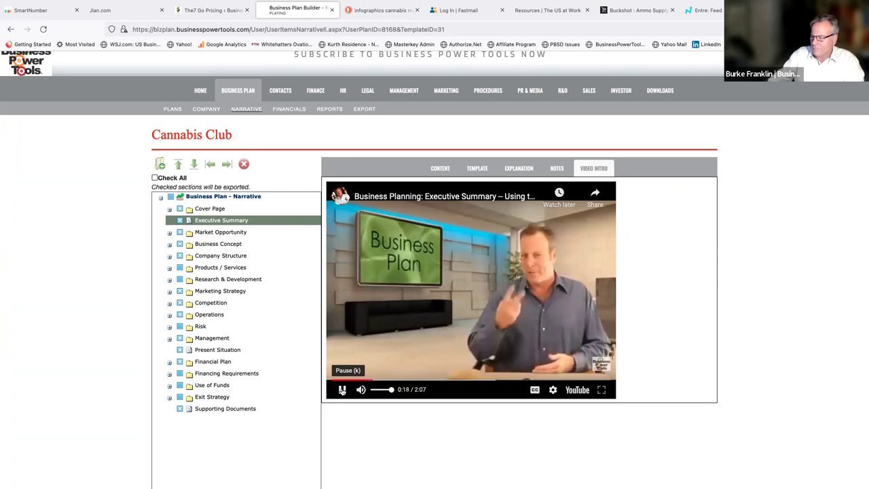
pyautogui.click(342, 389)
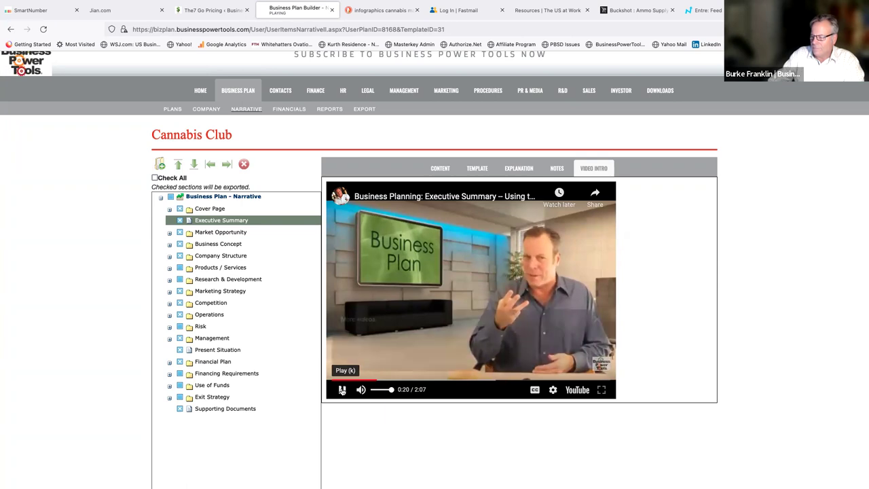
# Expand the Market Opportunity section and view its introductory video, template and explanation before returning to its content.
pyautogui.scroll(1, 301, 305)
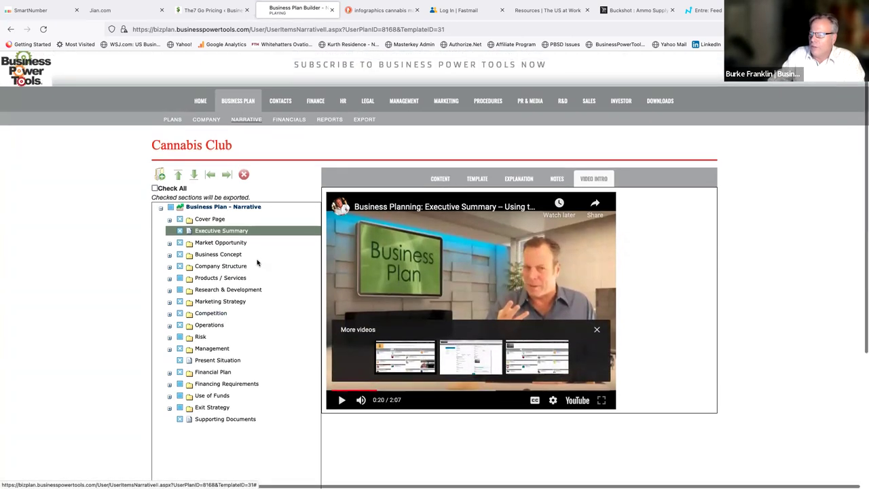
pyautogui.click(170, 243)
pyautogui.click(216, 244)
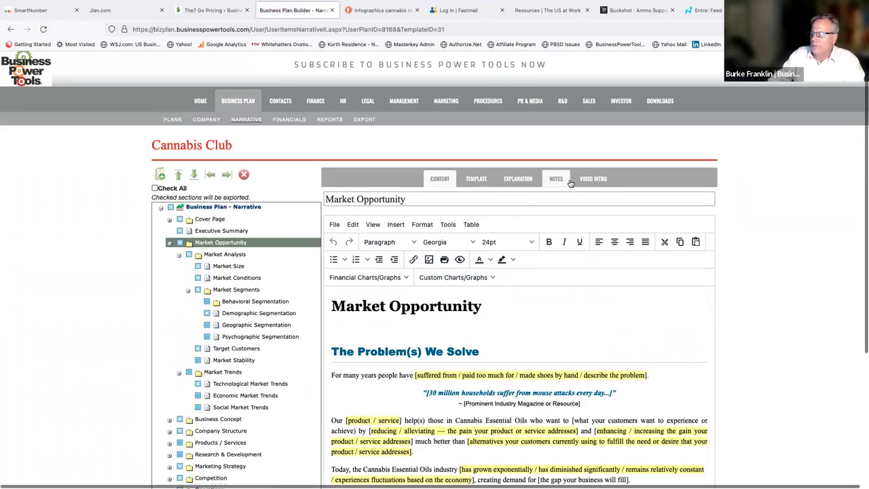
pyautogui.click(583, 180)
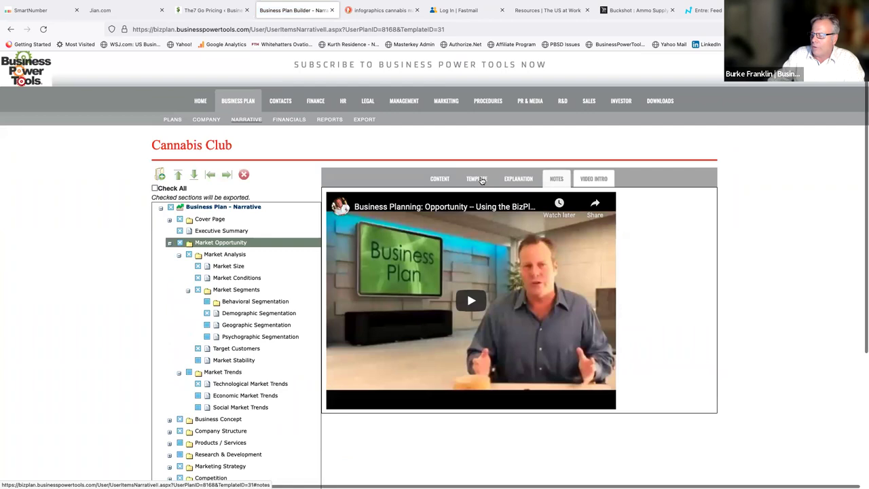
pyautogui.click(476, 179)
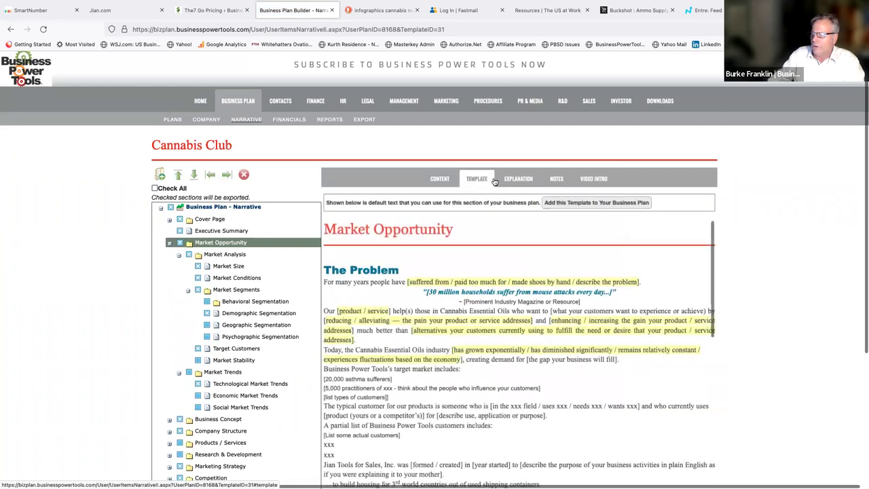
pyautogui.click(517, 179)
pyautogui.click(440, 179)
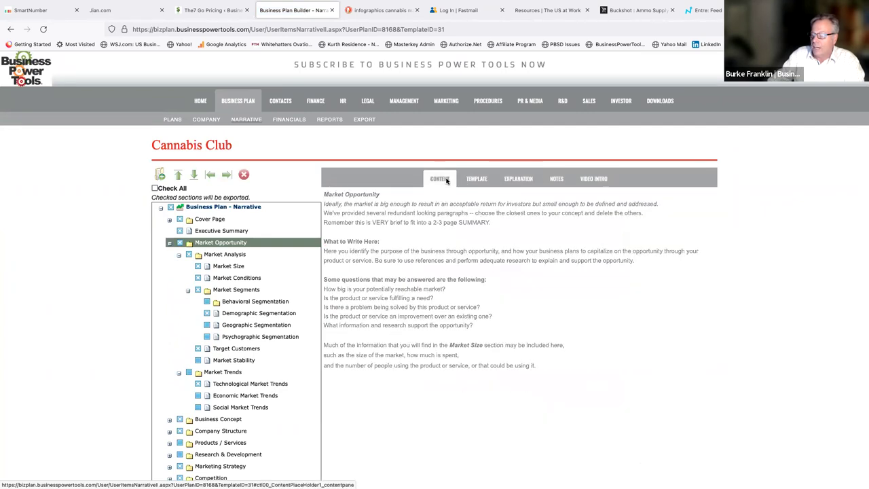
# Read through the Market Opportunity content and return to its beginning.
pyautogui.scroll(-3, 410, 297)
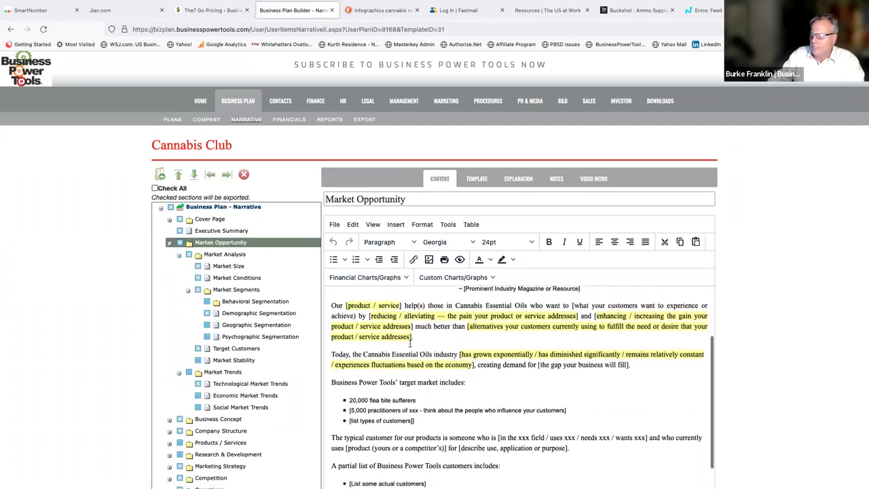
pyautogui.scroll(-5, 152, 352)
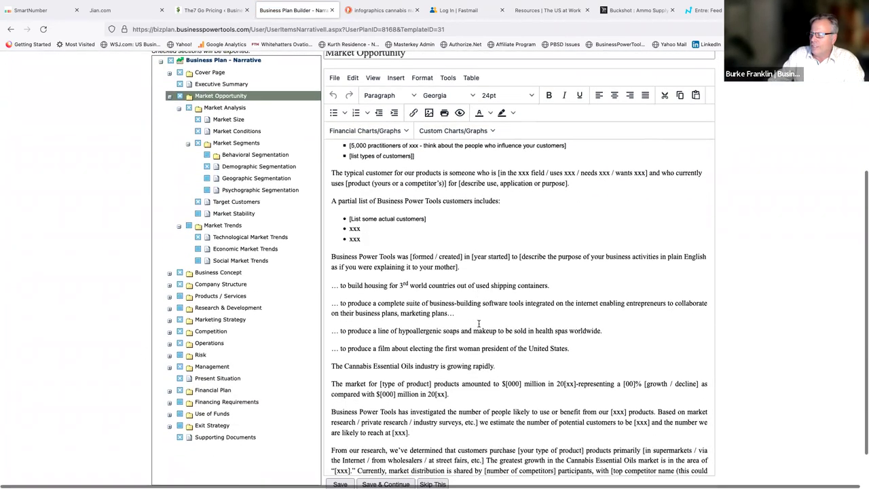
pyautogui.scroll(-2, 459, 321)
pyautogui.scroll(8, 457, 320)
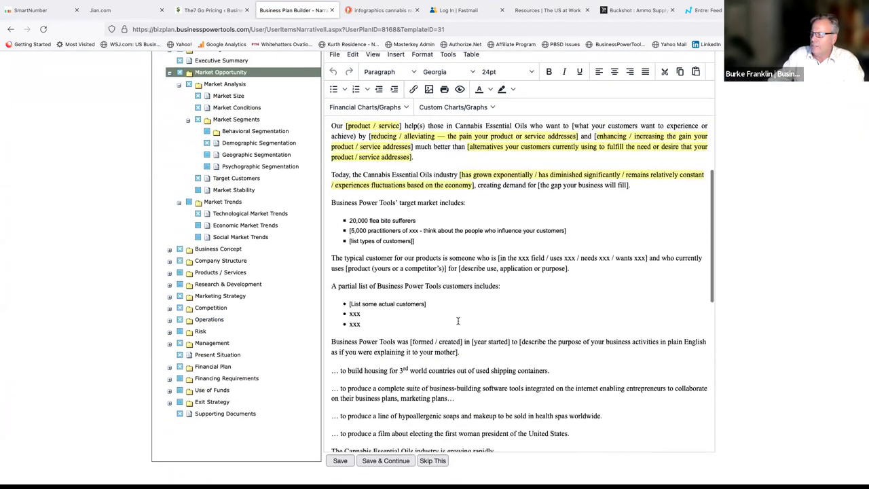
pyautogui.scroll(4, 224, 251)
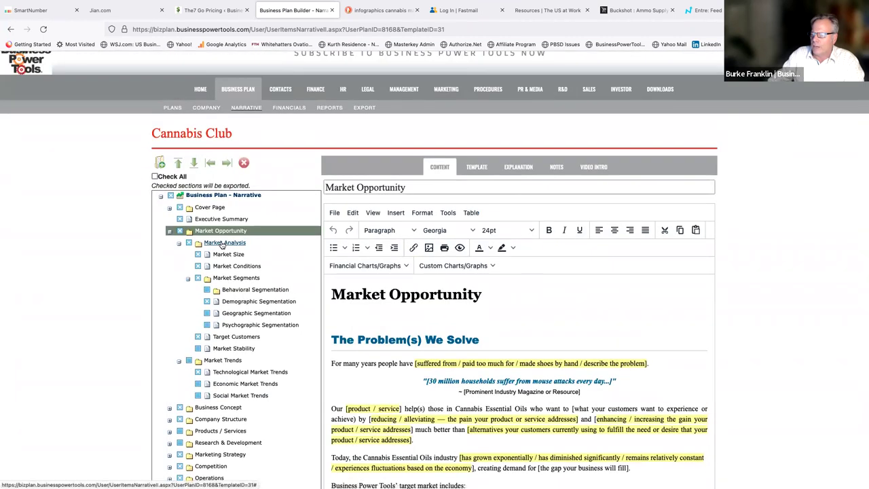
# Open the Market Analysis section under Market Opportunity and look over its introductory comments and first chart.
pyautogui.click(222, 242)
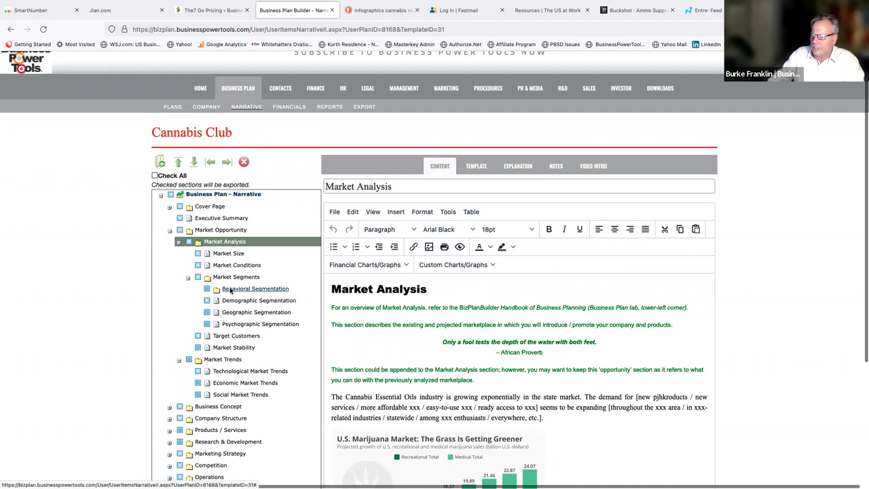
pyautogui.scroll(-2, 141, 280)
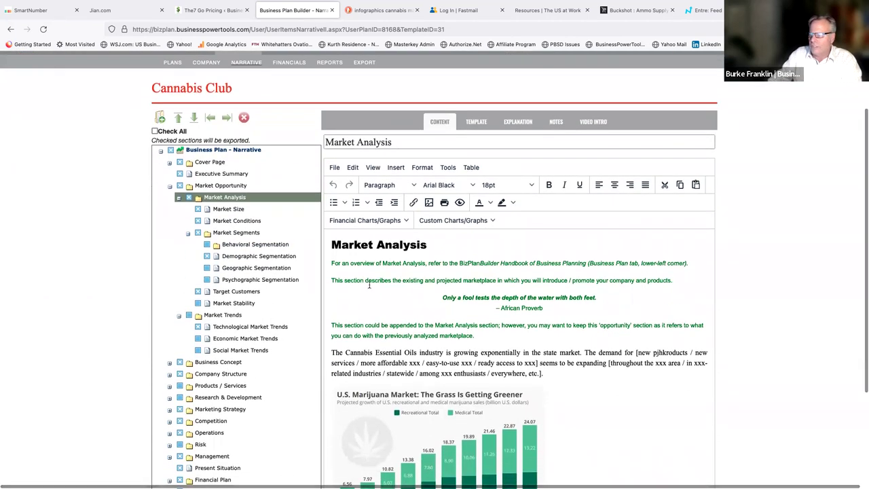
pyautogui.scroll(-3, 370, 285)
pyautogui.scroll(3, 372, 293)
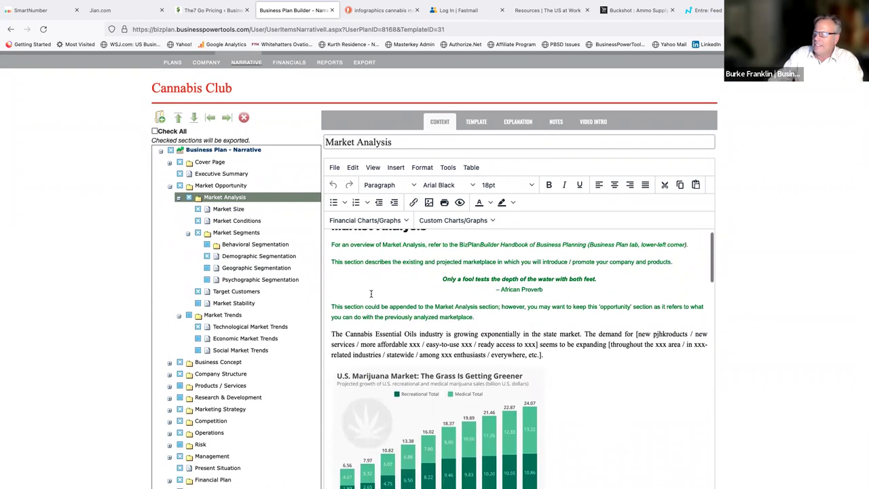
pyautogui.scroll(-2, 373, 301)
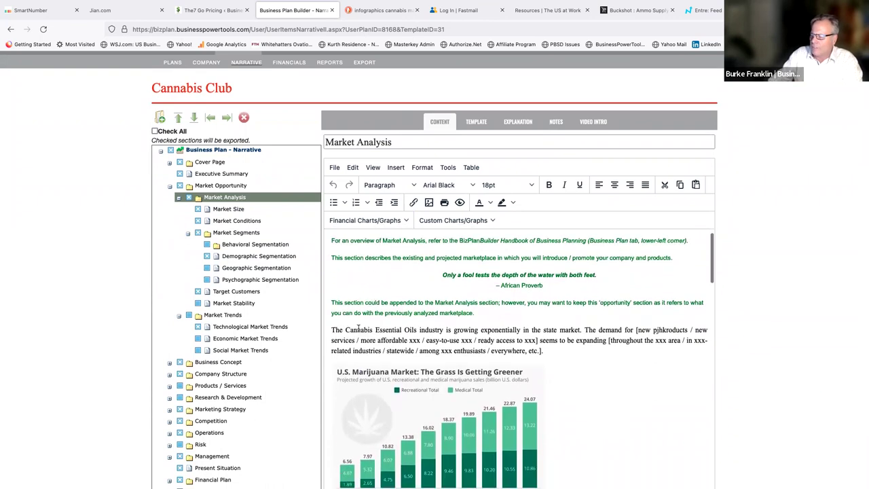
# Select the words "Cannabis Essential Oils" in the Market Analysis text and look over the market charts below it.
pyautogui.moveTo(358, 329); pyautogui.dragTo(420, 329)
pyautogui.scroll(-2, 422, 325)
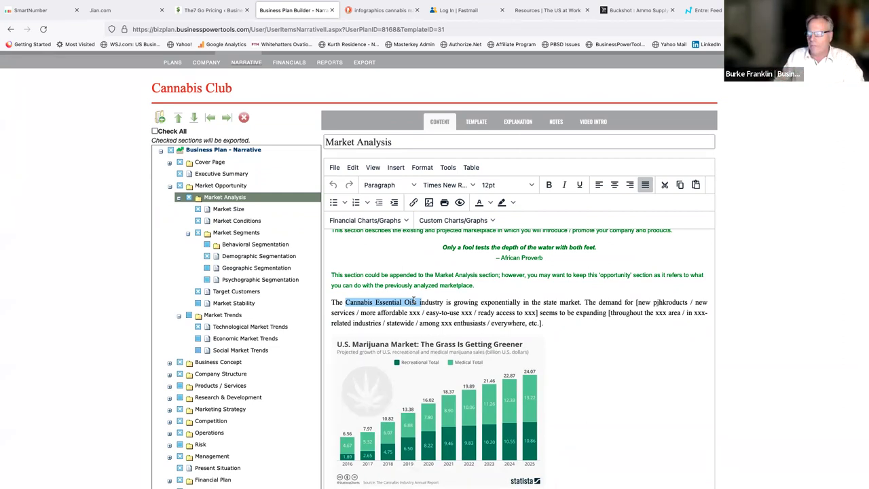
pyautogui.scroll(-2, 411, 299)
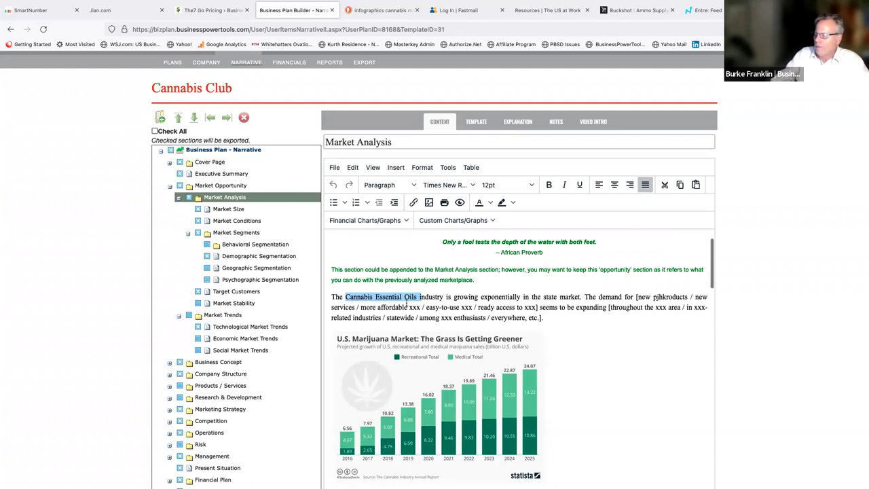
pyautogui.scroll(-2, 407, 306)
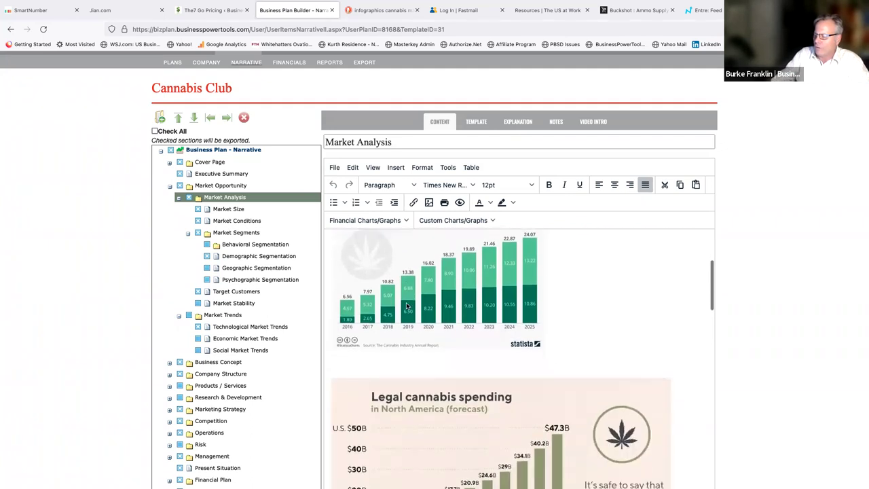
# Select the "U.S. Marijuana Market: The Grass Is Getting Greener" chart and view its image settings without changing them.
pyautogui.scroll(1, 410, 307)
pyautogui.click(419, 305)
pyautogui.scroll(1, 419, 304)
pyautogui.scroll(1, 421, 299)
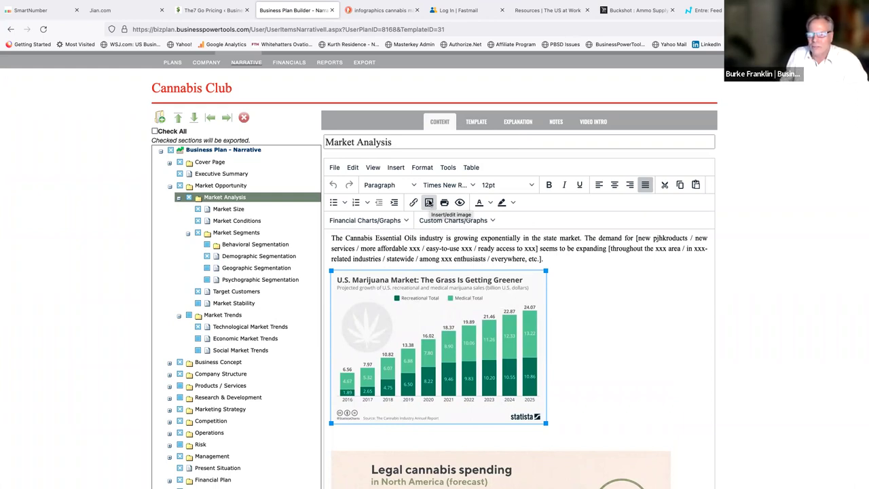
pyautogui.click(430, 203)
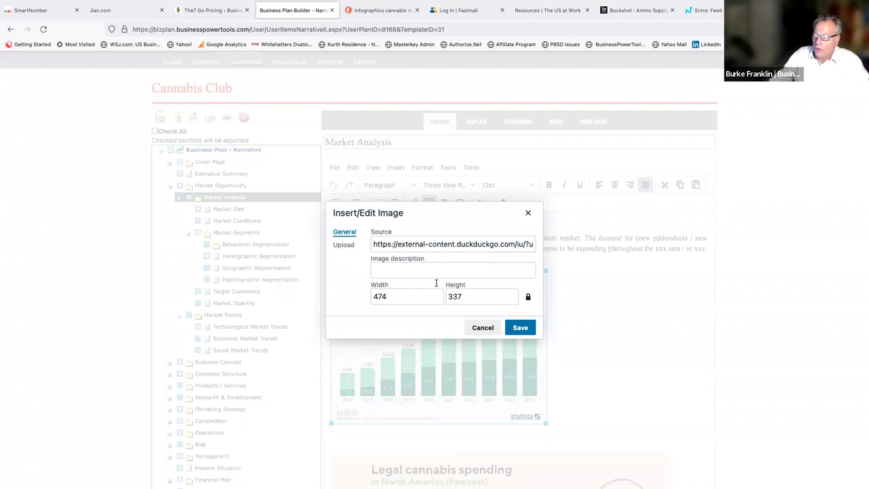
pyautogui.click(479, 327)
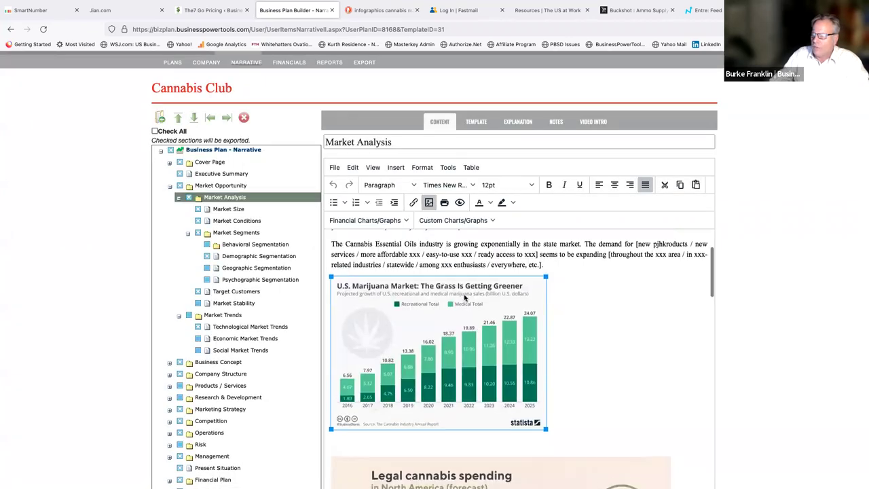
# View the Market Size section's explanation about adding infographics, and return to the Market Analysis content.
pyautogui.scroll(2, 465, 297)
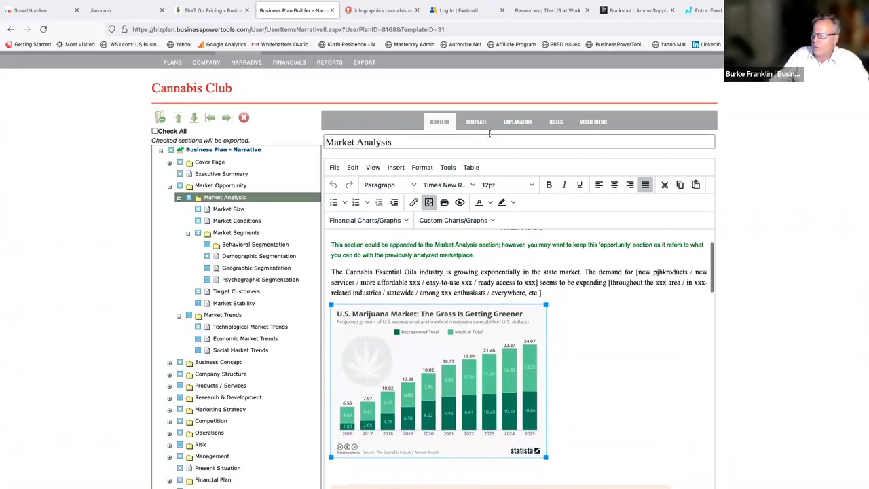
pyautogui.click(516, 125)
pyautogui.click(478, 123)
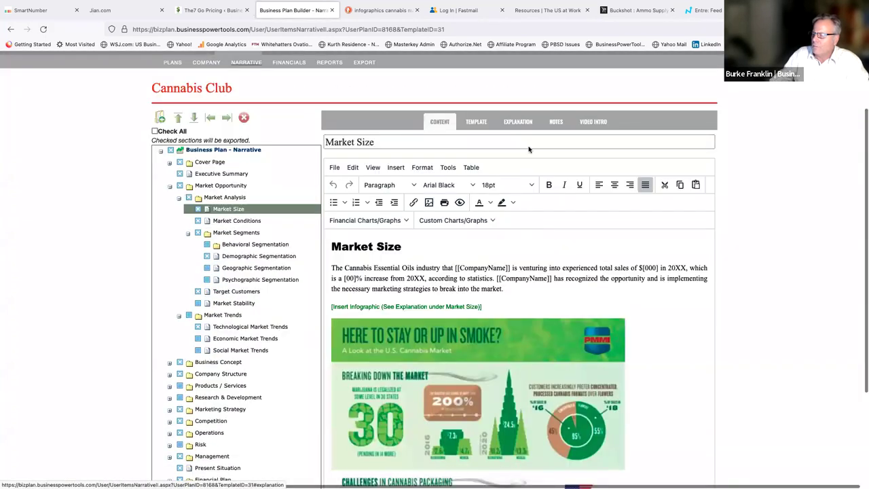
pyautogui.click(520, 123)
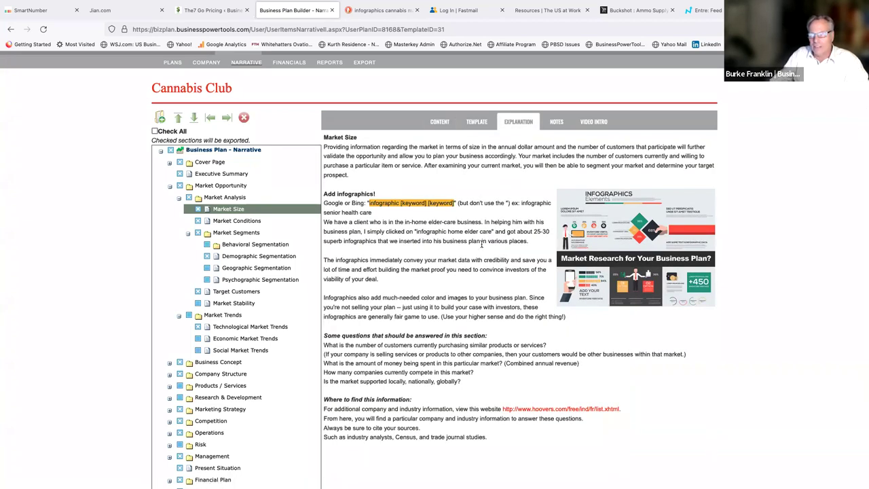
pyautogui.click(225, 197)
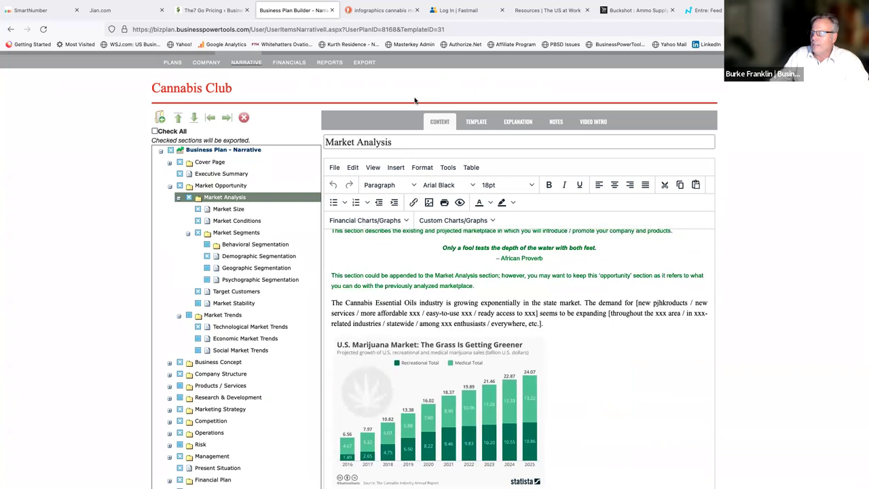
# Switch to the DuckDuckGo image search for "infographics cannabis market usa" and browse the infographics for usable market charts.
pyautogui.click(378, 10)
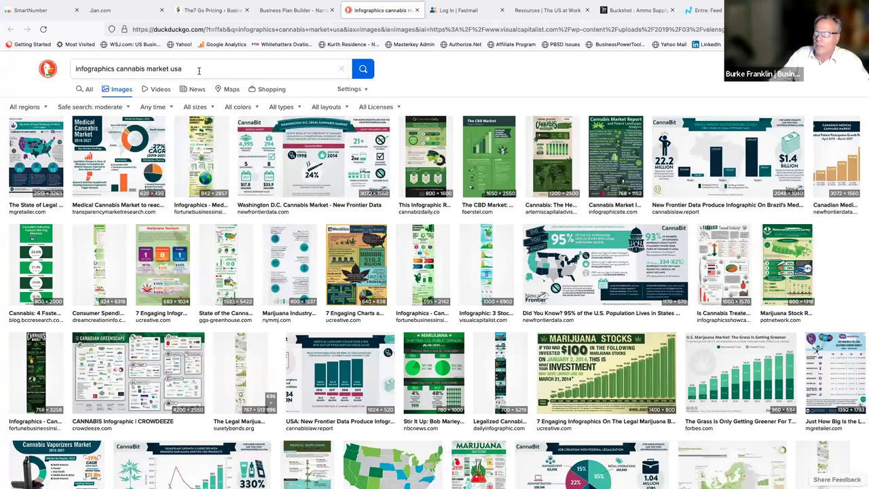
pyautogui.scroll(-2, 325, 204)
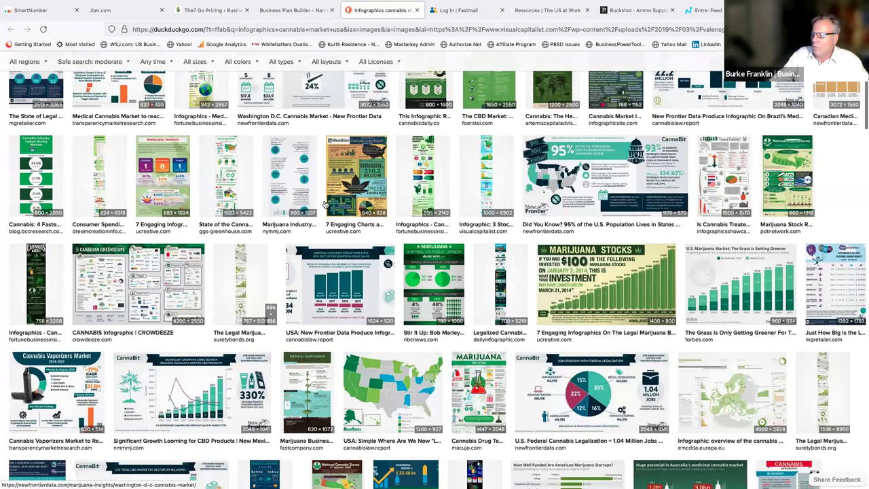
pyautogui.scroll(-1, 325, 203)
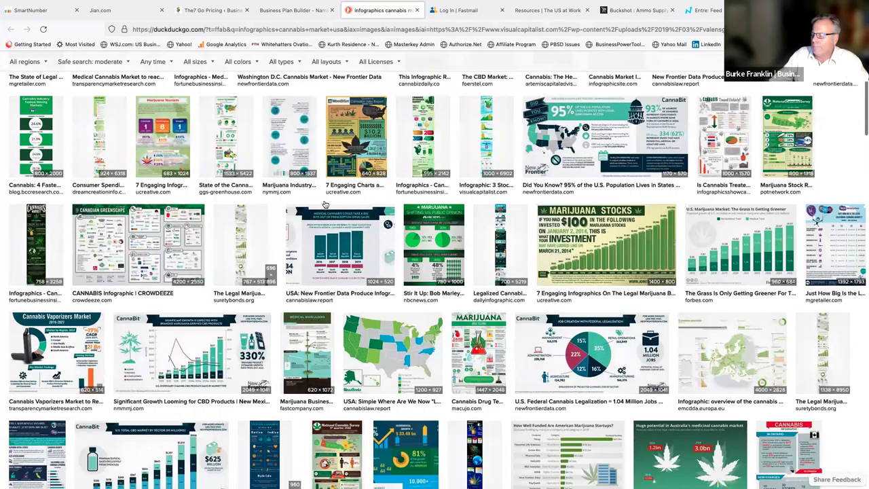
pyautogui.scroll(-1, 325, 204)
pyautogui.scroll(-8, 325, 204)
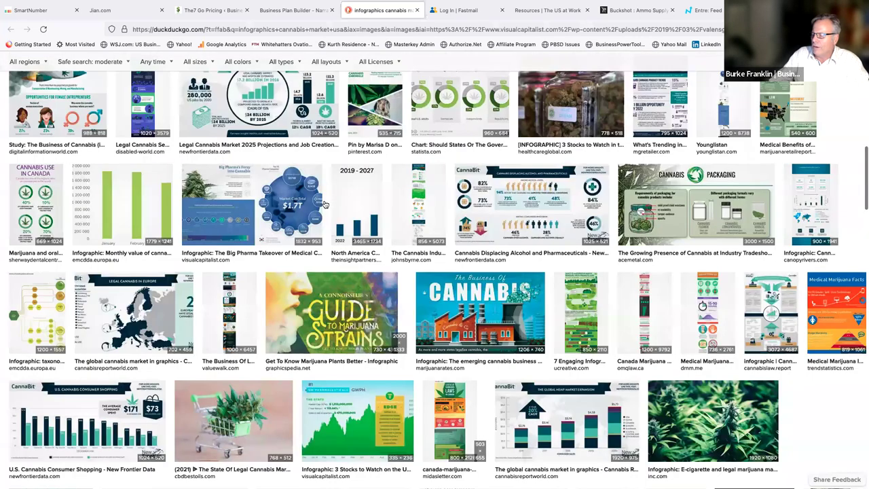
pyautogui.scroll(-5, 324, 204)
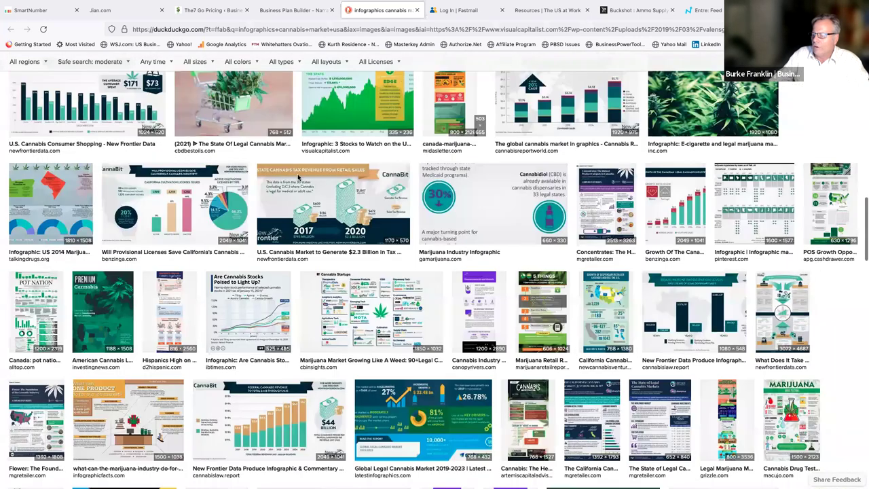
pyautogui.scroll(-3, 301, 179)
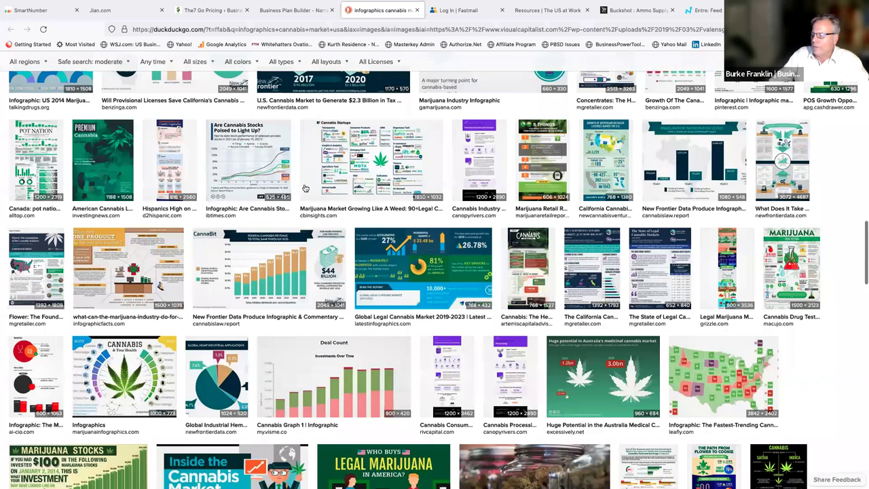
pyautogui.scroll(-3, 304, 188)
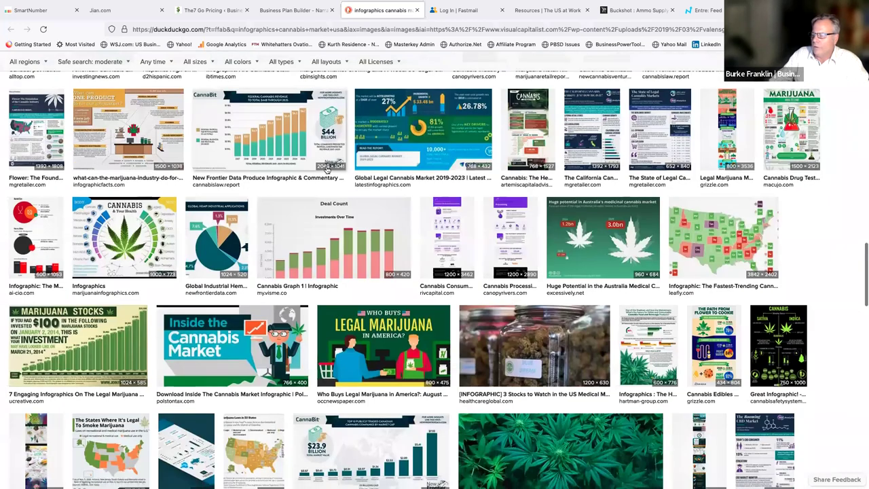
pyautogui.scroll(-1, 349, 168)
pyautogui.scroll(-4, 391, 244)
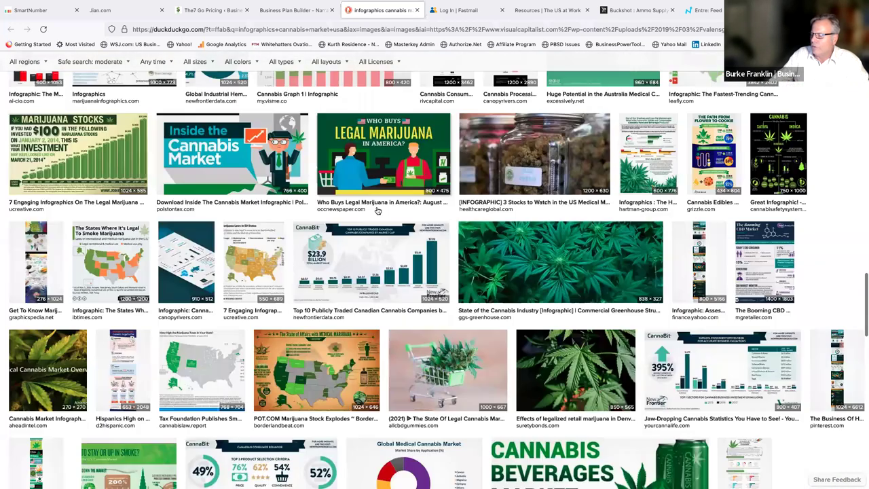
pyautogui.scroll(4, 308, 73)
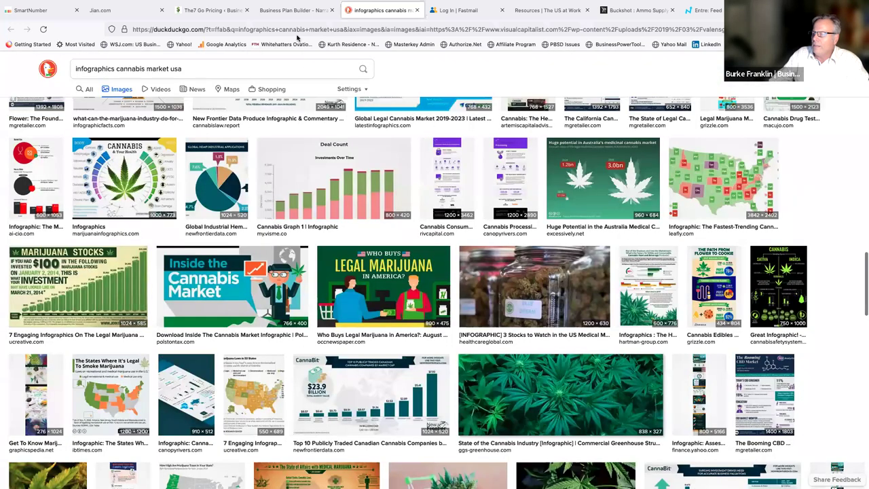
# Return to the plan's Market Analysis content, select the U.S. states map and view its image settings without changing them.
pyautogui.scroll(5, 367, 282)
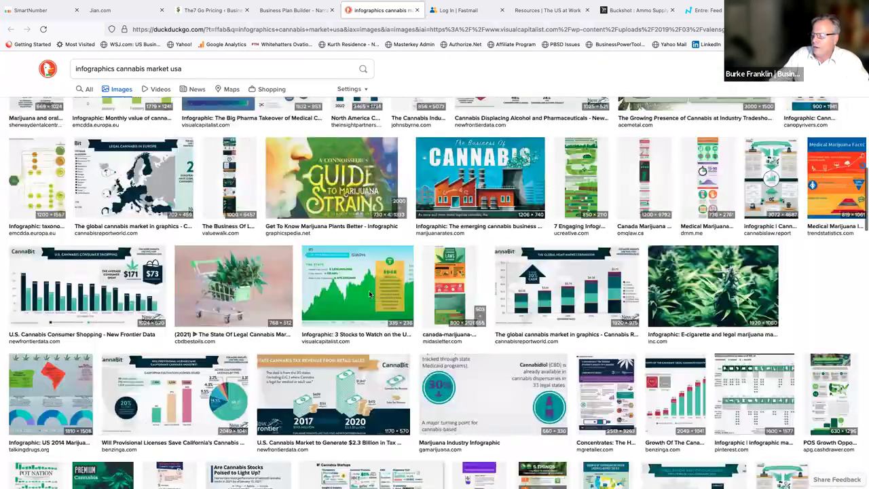
pyautogui.hotkey('ctrl', 'shift', 'Tab')
pyautogui.scroll(-4, 375, 308)
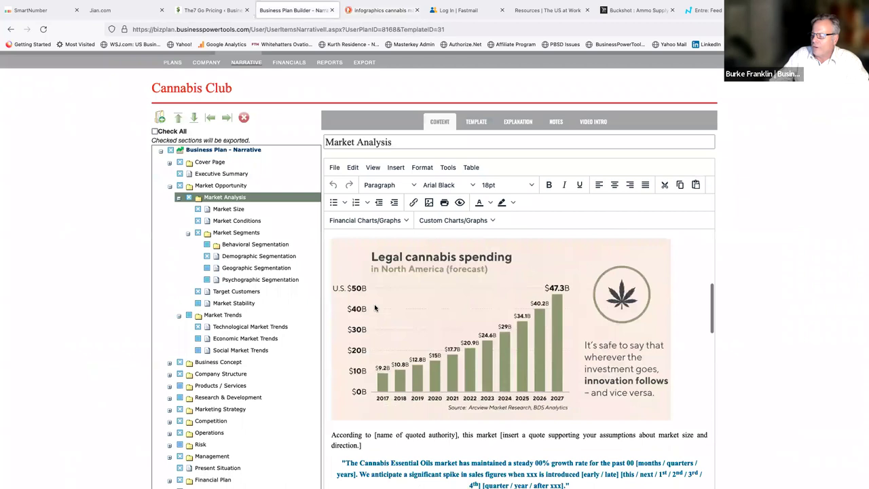
pyautogui.scroll(-10, 375, 309)
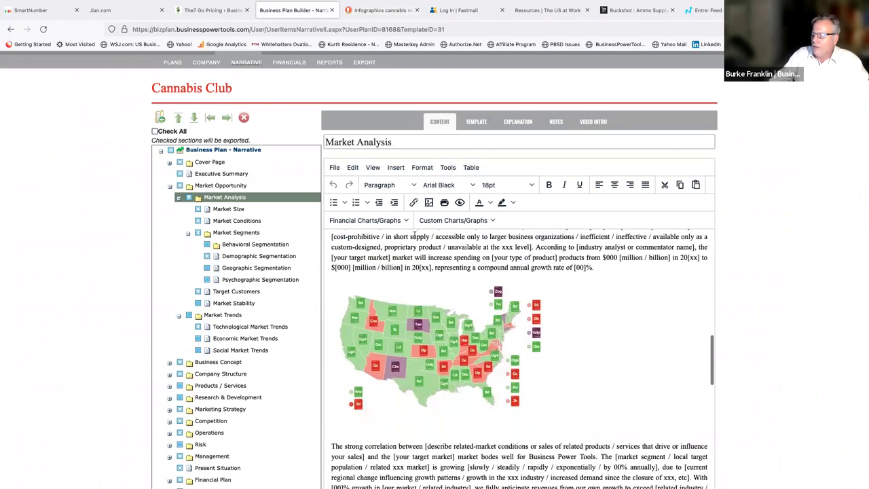
pyautogui.click(434, 346)
pyautogui.click(429, 203)
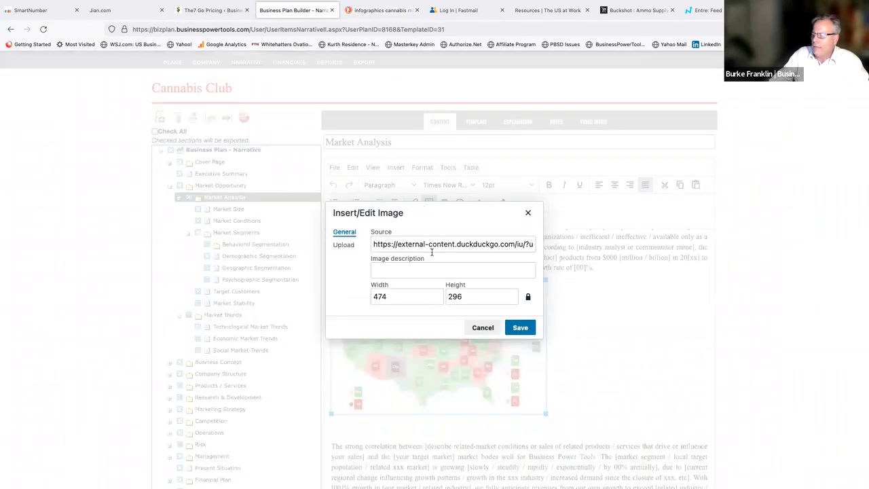
pyautogui.click(482, 328)
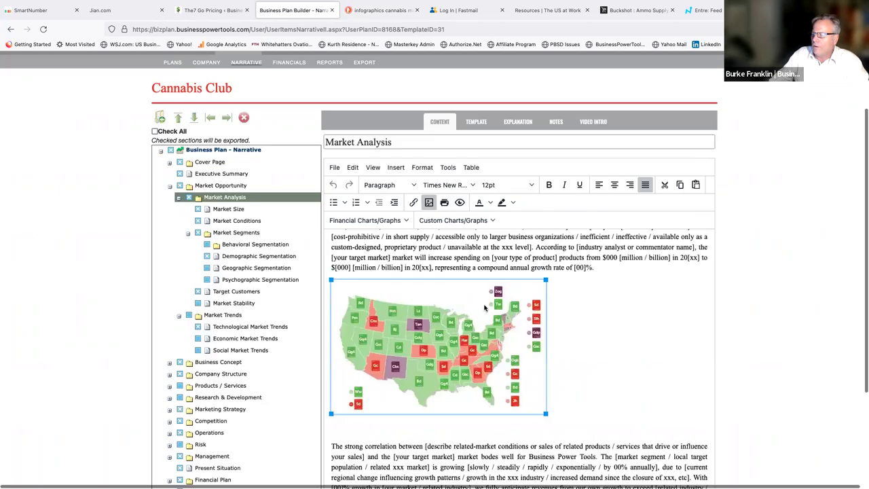
# View the copy options for an infographic in the DuckDuckGo image results, and revisit the map's image settings in the plan.
pyautogui.click(388, 11)
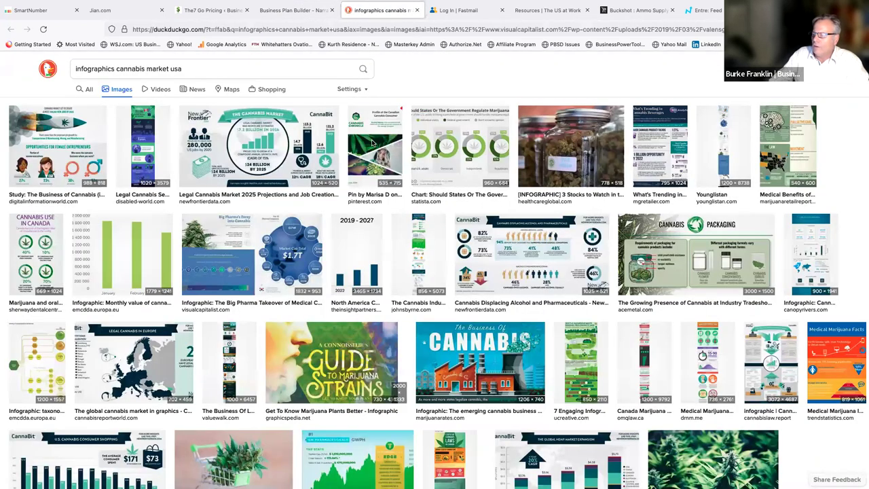
pyautogui.rightClick(374, 143)
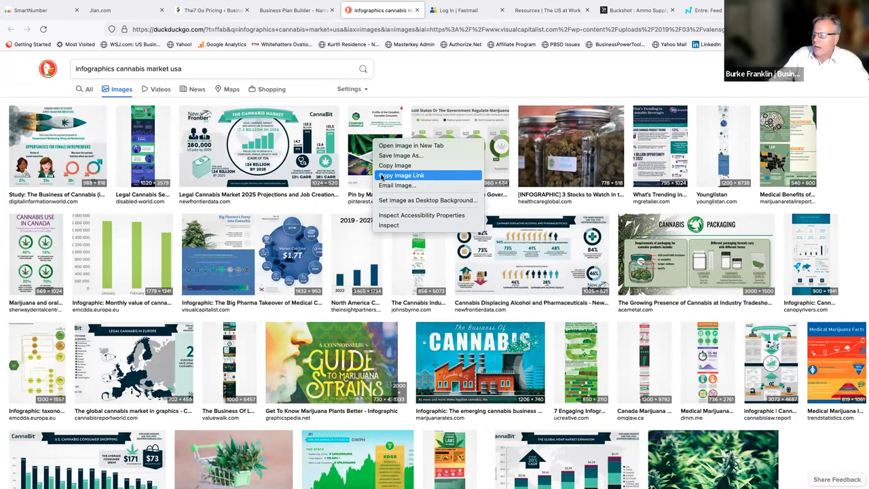
pyautogui.click(312, 15)
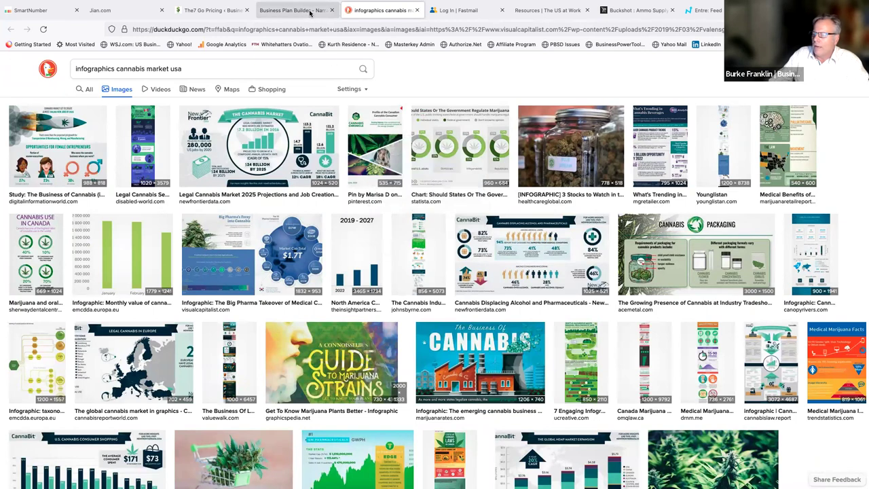
pyautogui.hotkey('ctrl', 'shift', 'Tab')
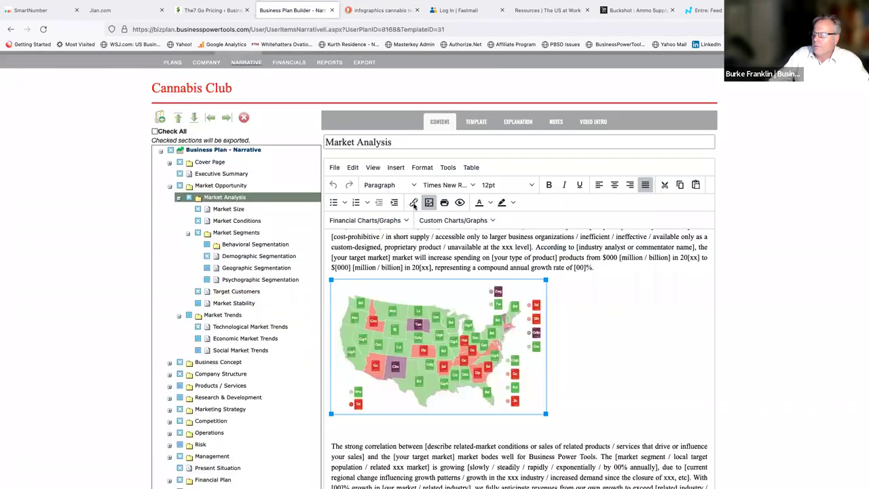
pyautogui.click(428, 202)
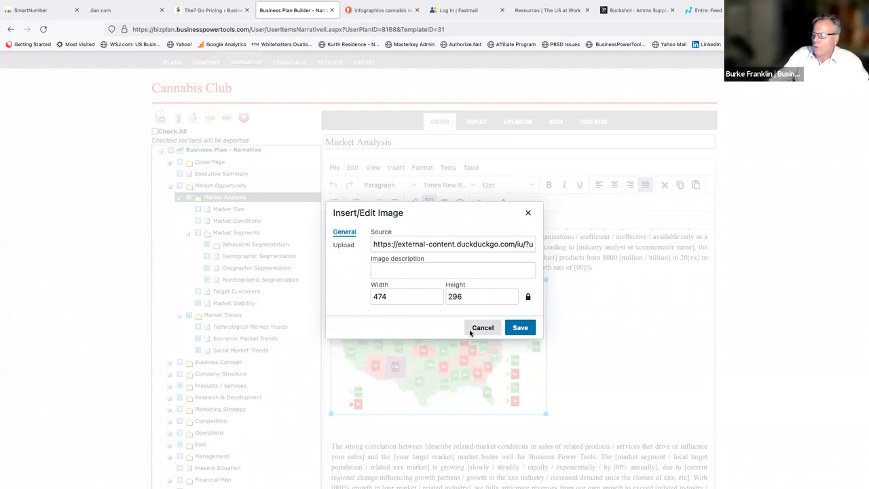
pyautogui.click(523, 327)
# Enlarge the U.S. states map slightly and delete the blank line below it, then look back over the Market Analysis charts.
pyautogui.moveTo(545, 413); pyautogui.dragTo(590, 442)
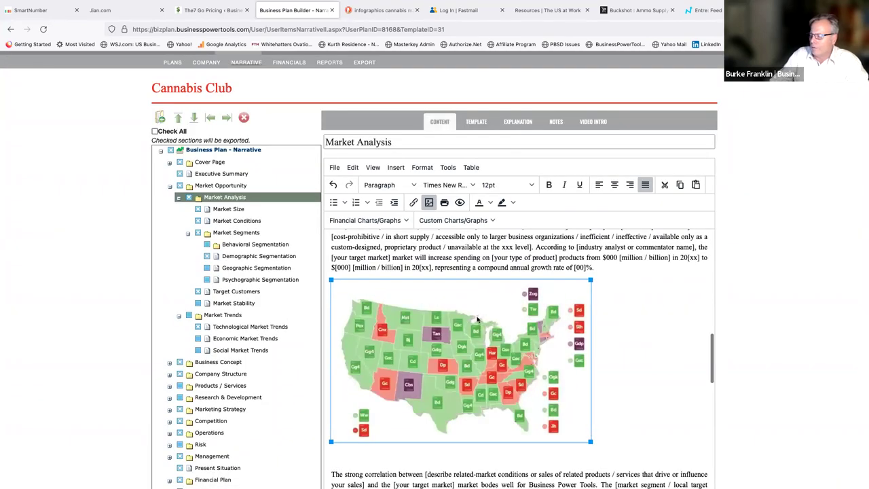
pyautogui.click(362, 457)
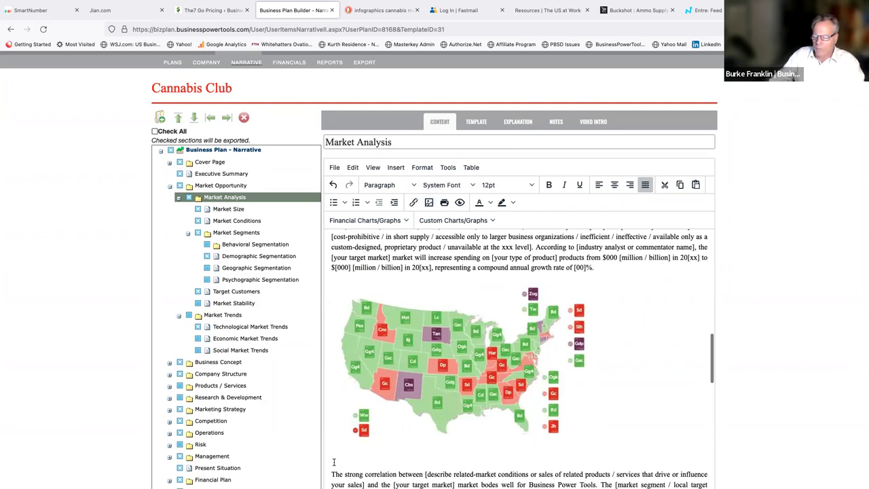
pyautogui.press('Delete')
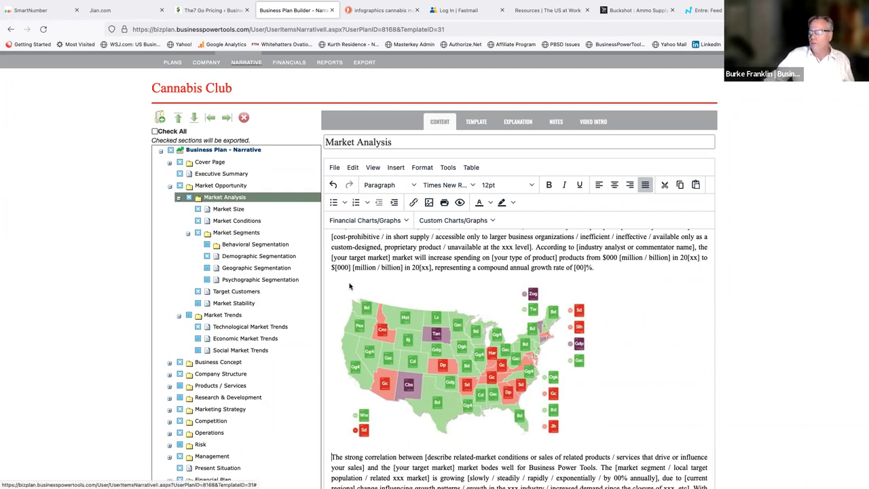
pyautogui.scroll(-3, 350, 286)
pyautogui.scroll(8, 350, 286)
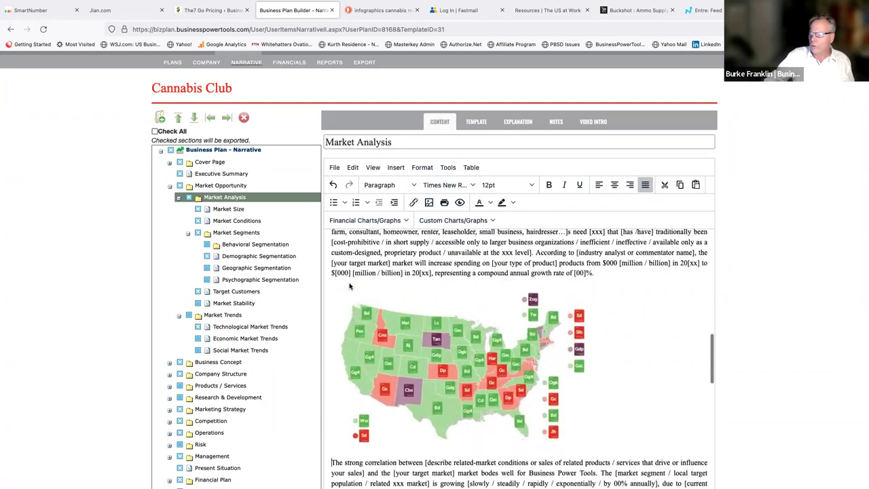
pyautogui.scroll(9, 350, 286)
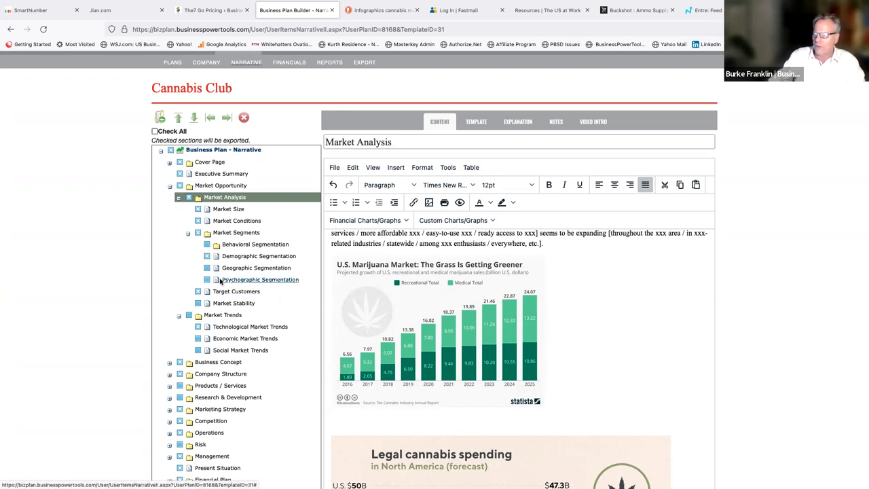
# Open the plan's financial projections and view the Revenue Assumptions, including the revenue types and the Weed product's unit sales settings.
pyautogui.scroll(-1, 113, 275)
pyautogui.scroll(2, 113, 275)
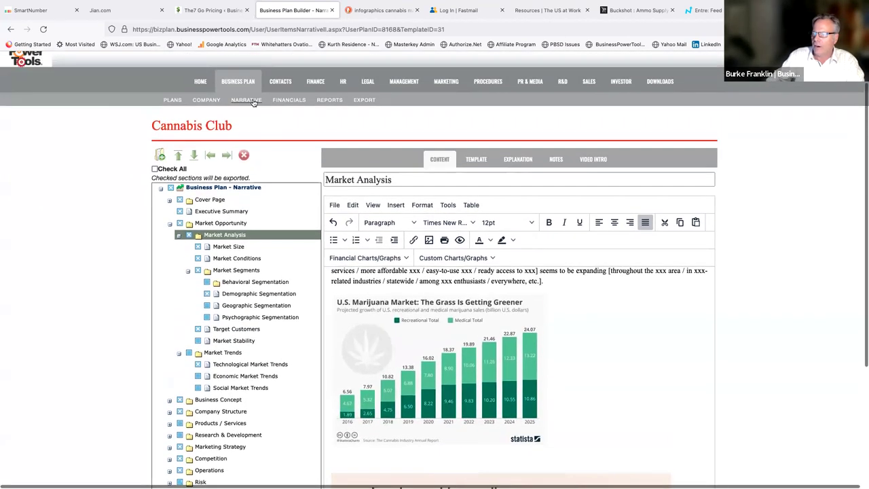
pyautogui.click(291, 100)
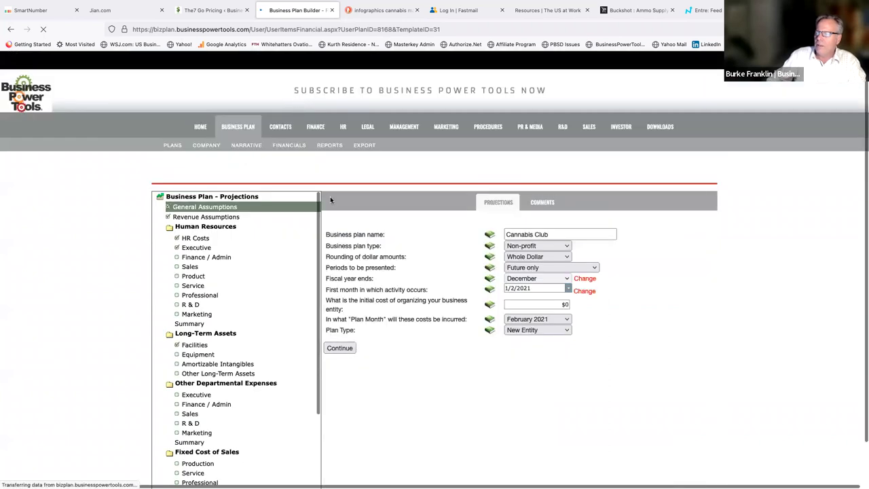
pyautogui.click(229, 217)
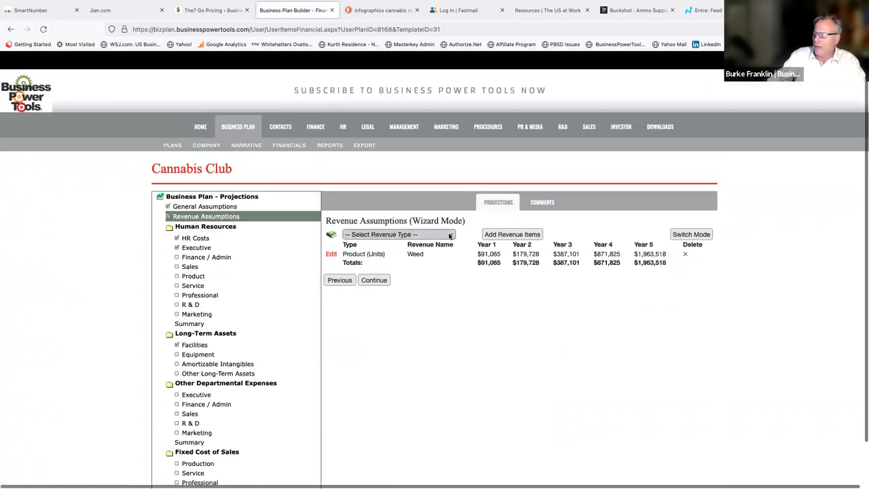
pyautogui.click(449, 235)
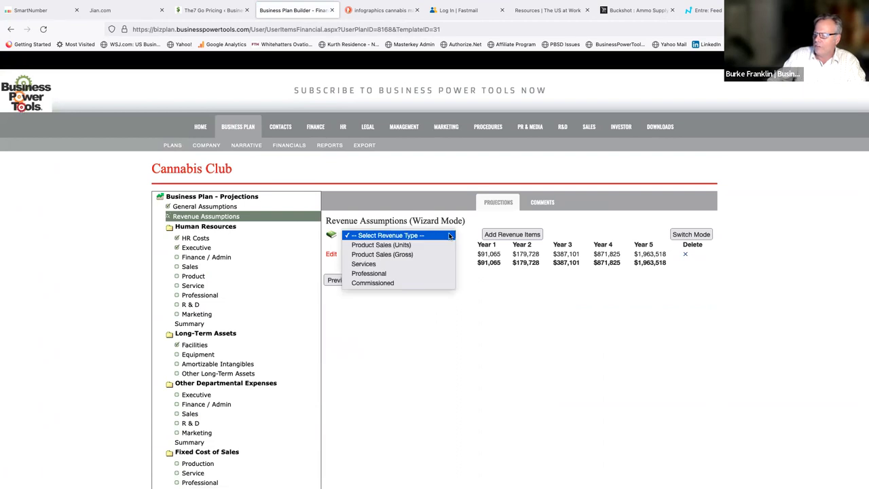
pyautogui.click(450, 235)
pyautogui.click(332, 254)
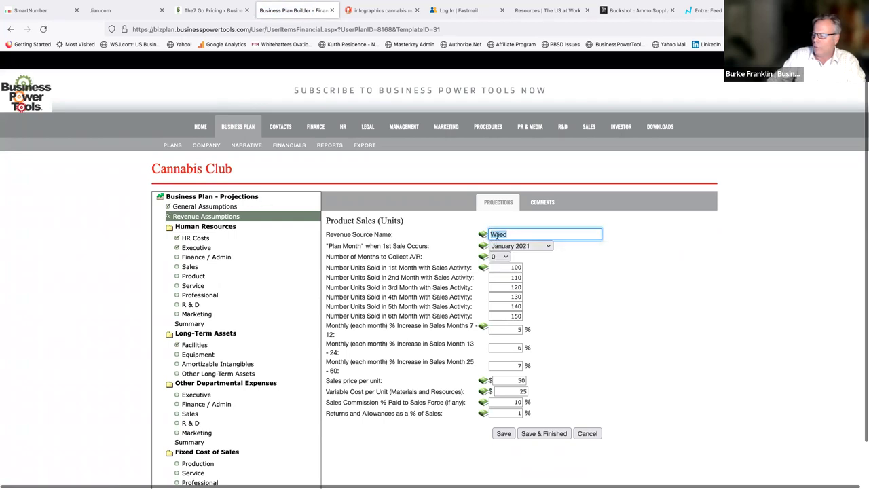
# View the HR Costs global assumptions and the Executive personnel list under Human Resources.
pyautogui.scroll(-1, 422, 247)
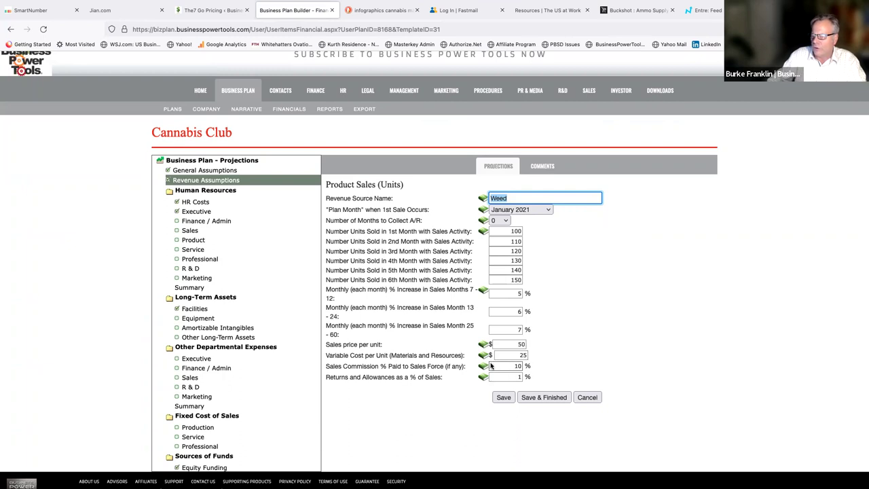
pyautogui.click(203, 204)
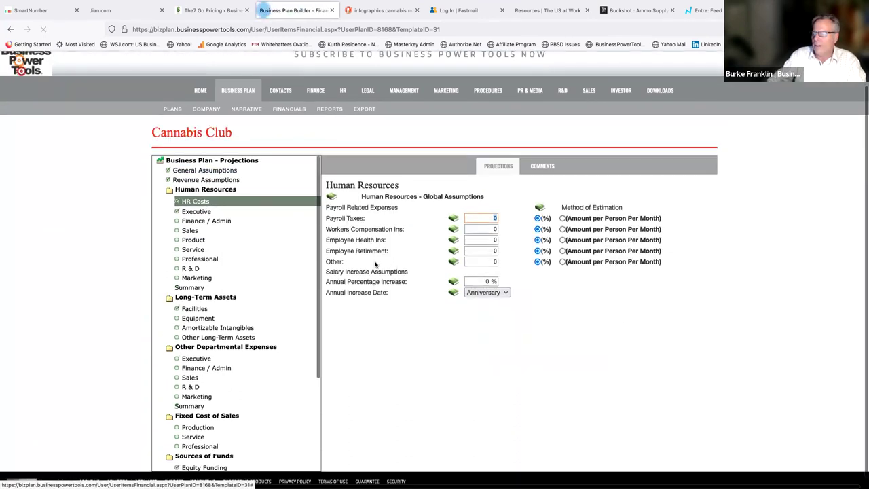
pyautogui.click(197, 211)
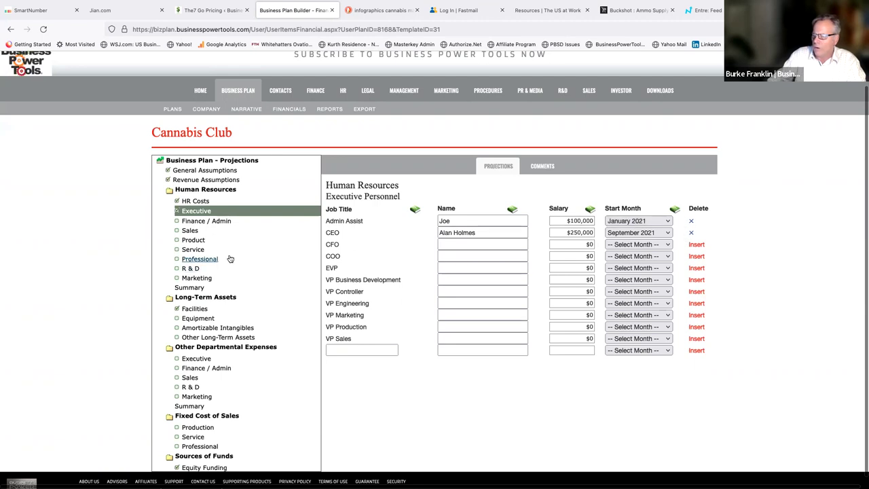
pyautogui.scroll(-2, 218, 277)
pyautogui.scroll(2, 217, 278)
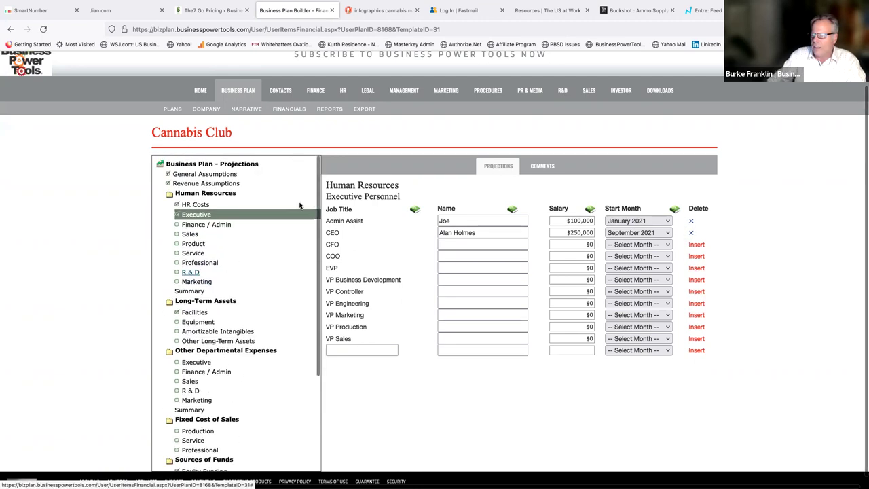
# View the yearly Income Statement among the plan's reports and the available export documents.
pyautogui.click(330, 110)
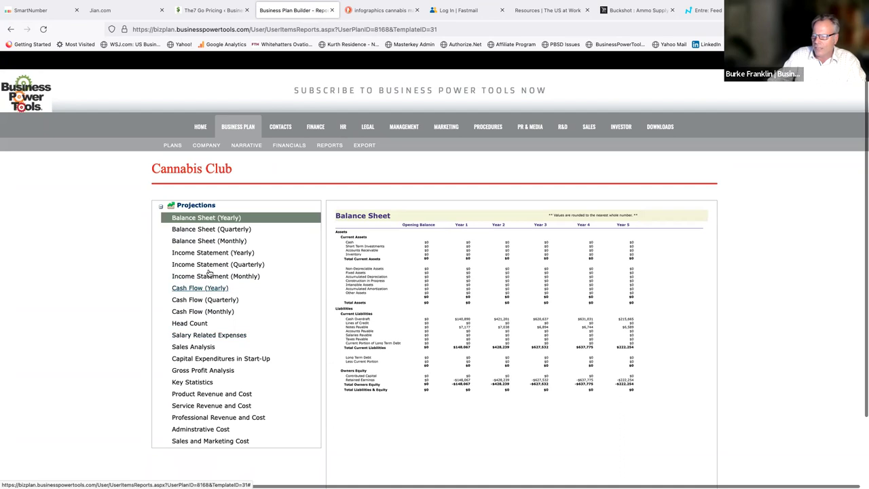
pyautogui.click(209, 253)
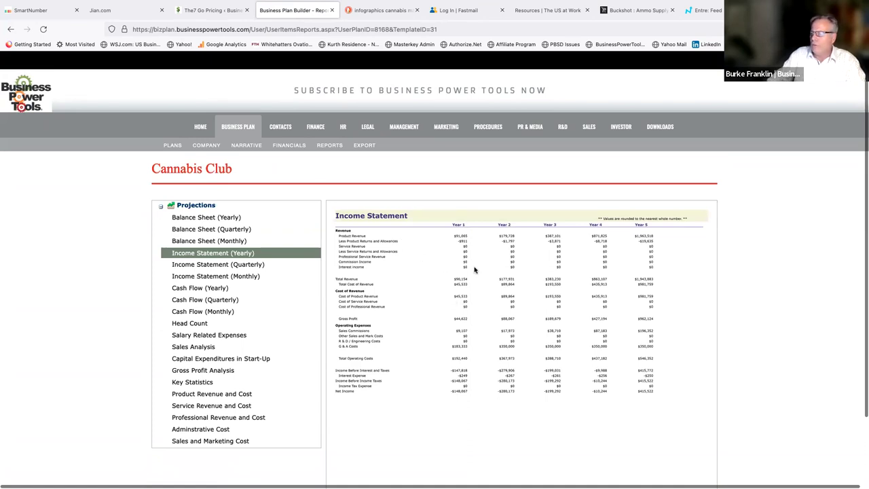
pyautogui.click(367, 146)
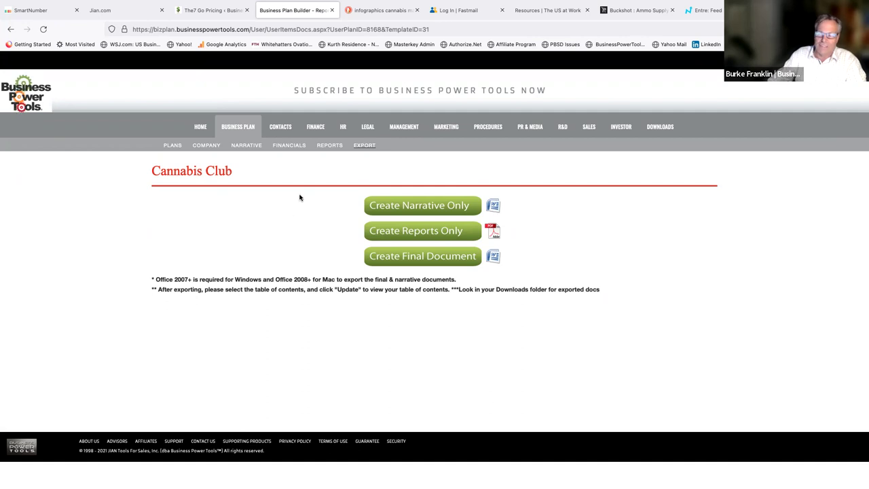
# Open the saved Visionary Funding Financial Model from the Business Plan dashboard's Financial Model documents.
pyautogui.click(238, 131)
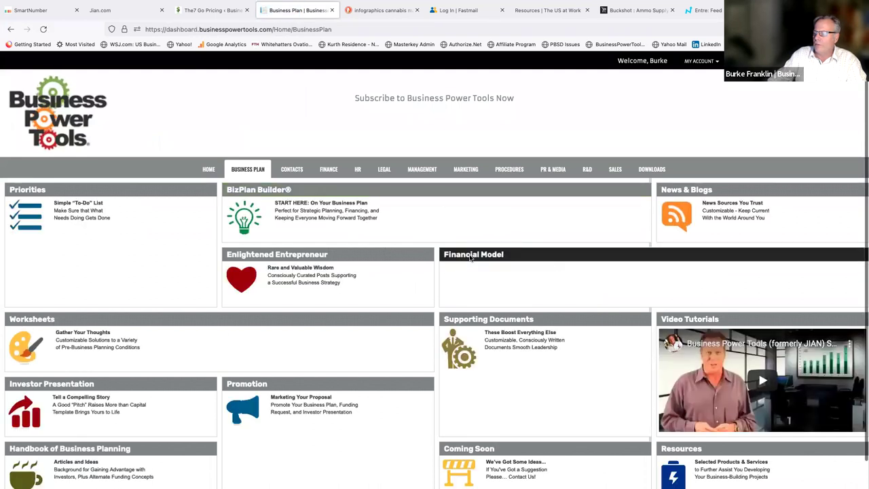
pyautogui.click(468, 255)
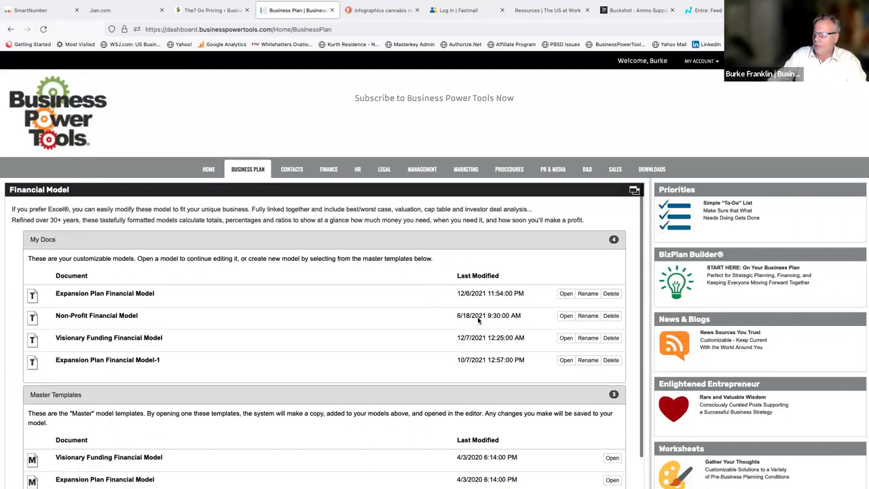
pyautogui.click(567, 338)
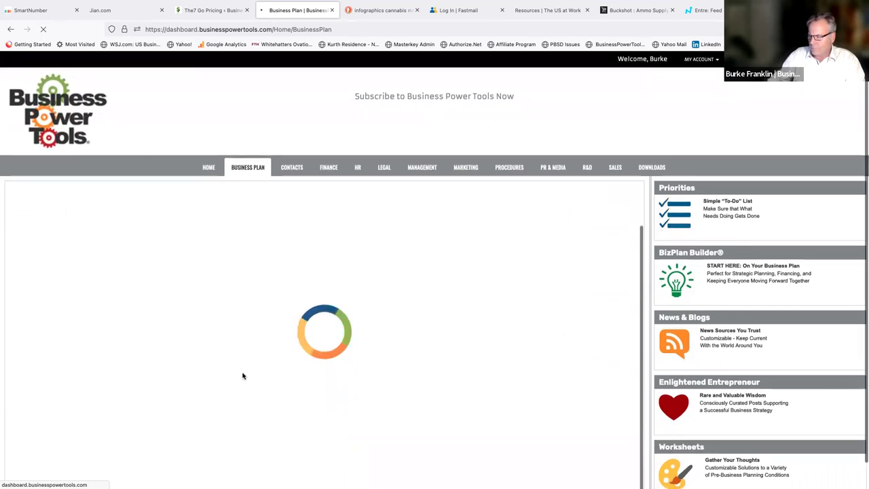
# Look over the workbook's Instructions and Basic Assumptions sheets, and select the Current Shares Authorized cell.
pyautogui.scroll(-1, 243, 374)
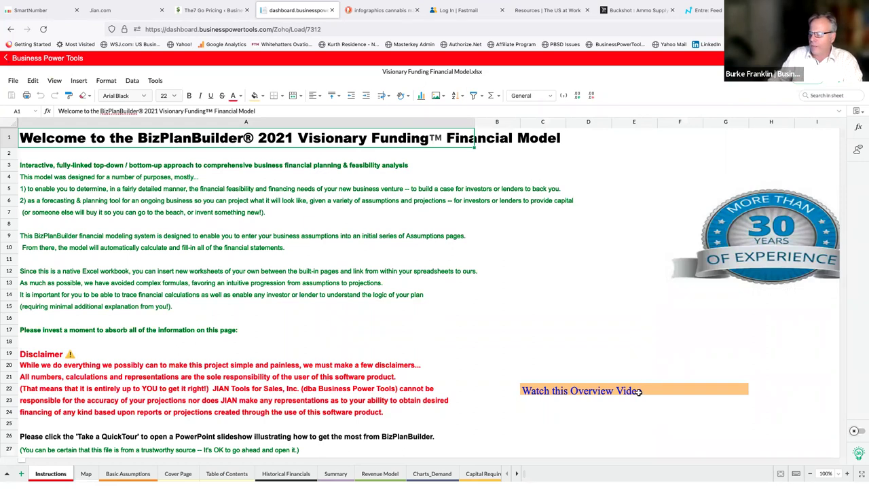
pyautogui.scroll(-3, 275, 350)
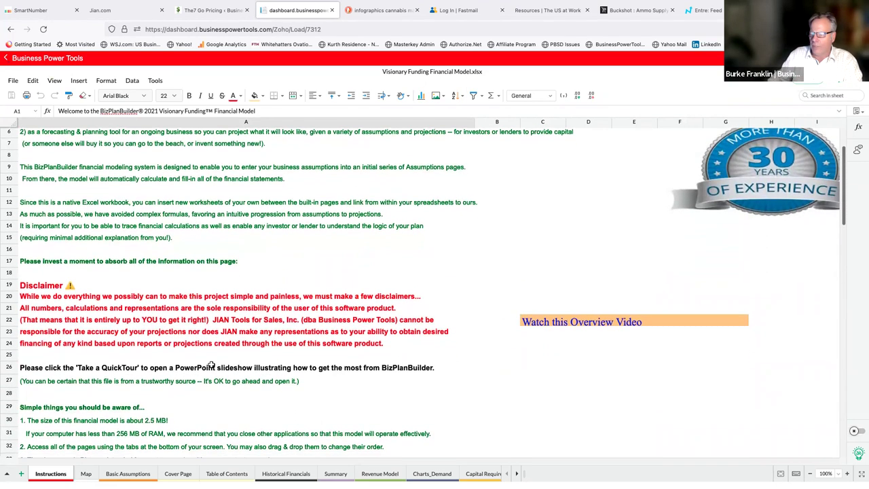
pyautogui.scroll(-2, 204, 364)
pyautogui.click(135, 474)
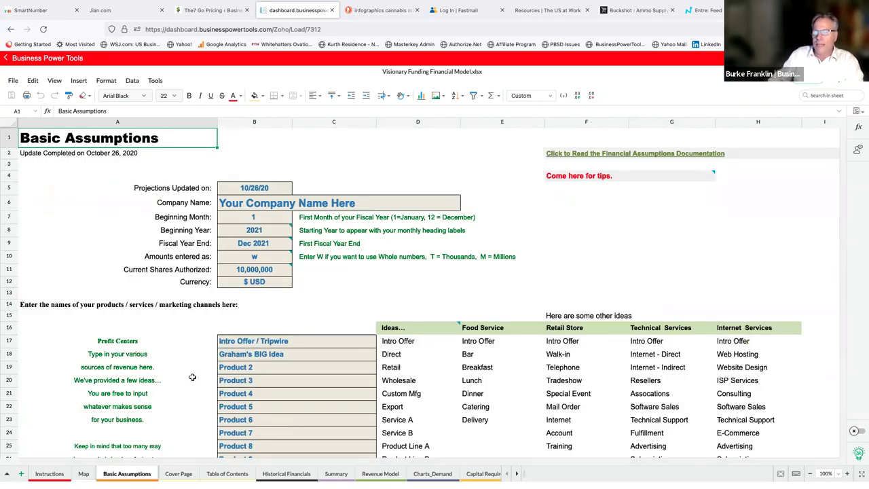
pyautogui.scroll(-2, 192, 377)
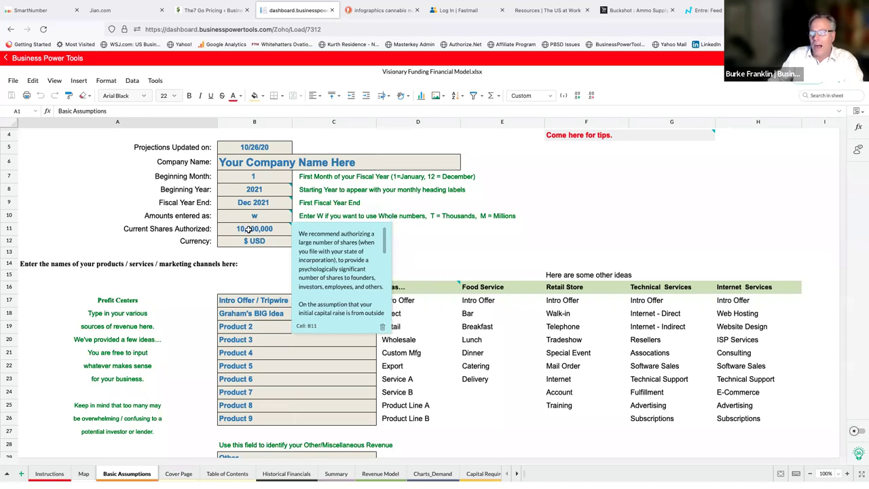
pyautogui.click(248, 229)
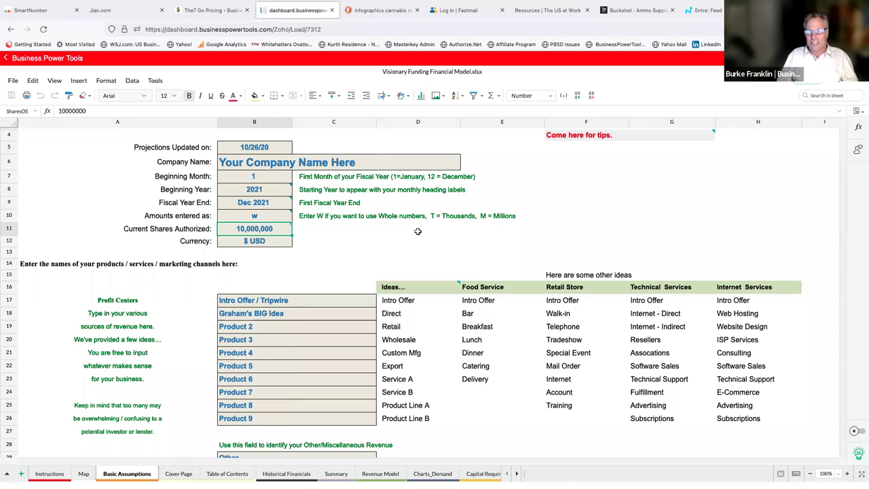
# Read the Current Shares Authorized note and look over the profit center names and break-even assumptions on the Basic Assumptions sheet.
pyautogui.moveTo(219, 224)
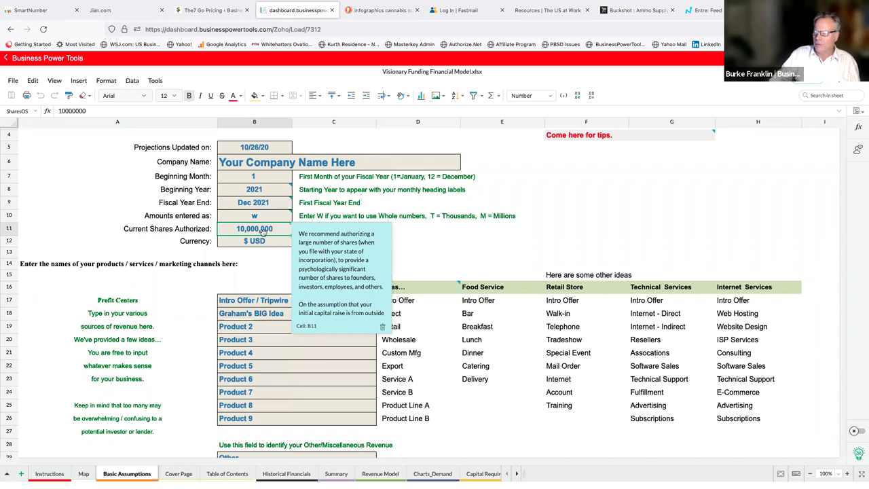
pyautogui.moveTo(265, 195)
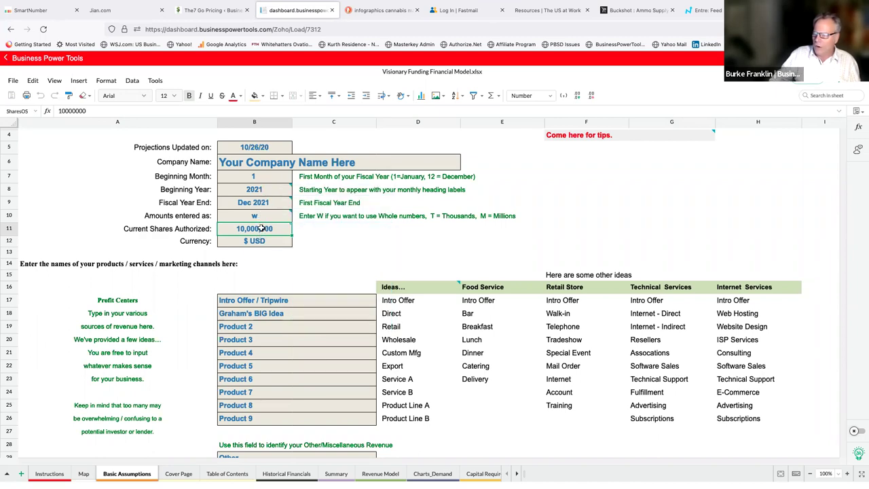
pyautogui.moveTo(261, 228)
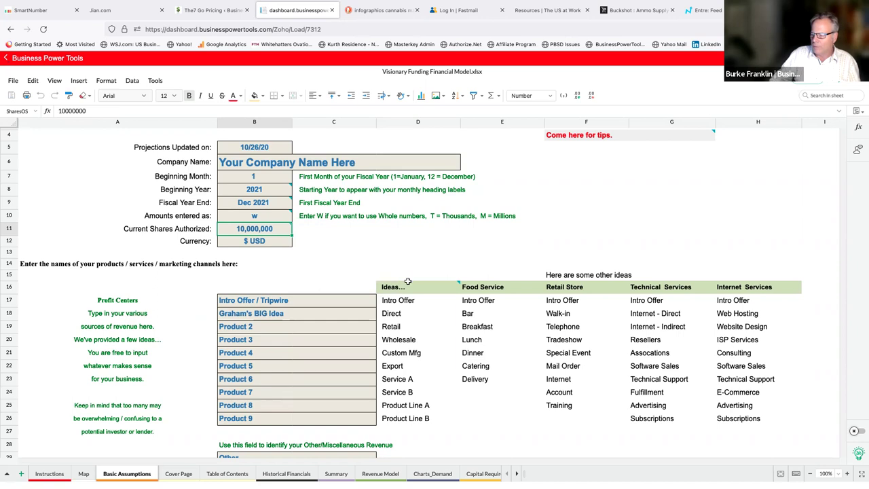
pyautogui.moveTo(408, 281)
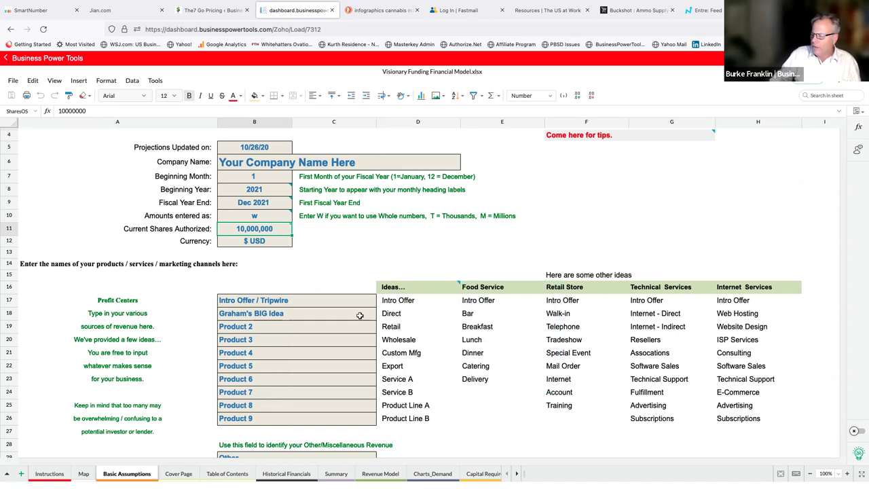
pyautogui.scroll(-2, 182, 318)
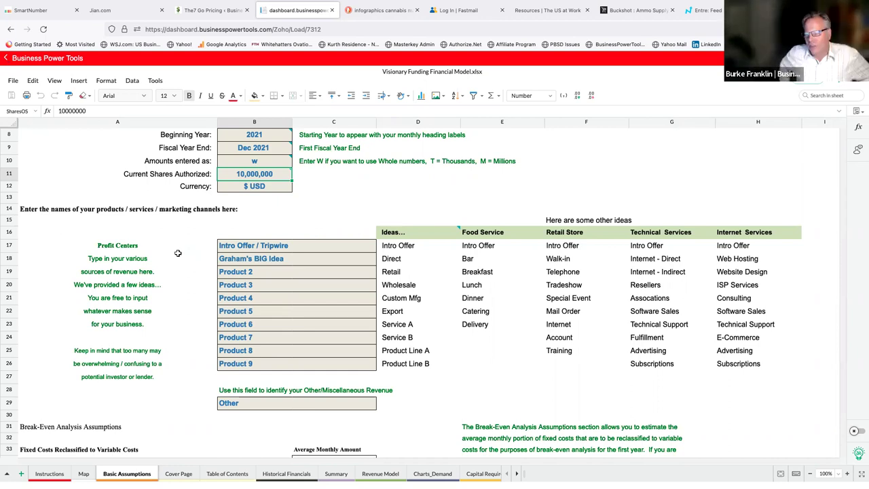
pyautogui.click(272, 247)
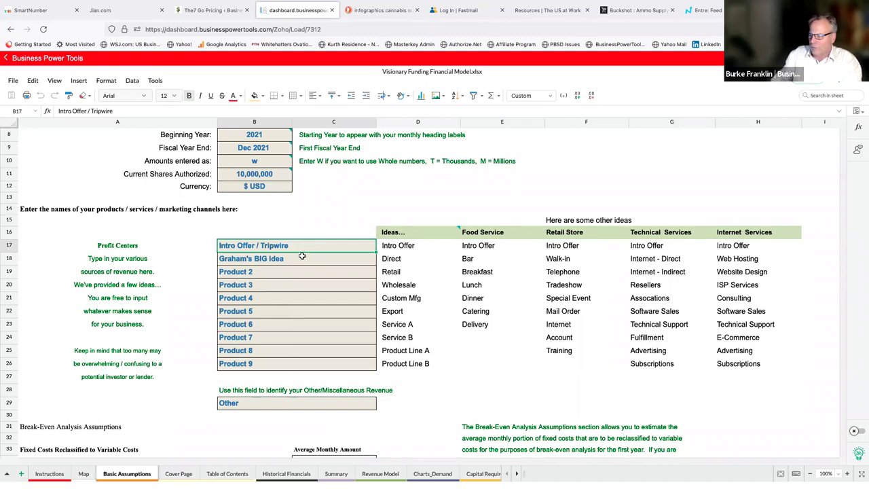
pyautogui.scroll(-2, 299, 248)
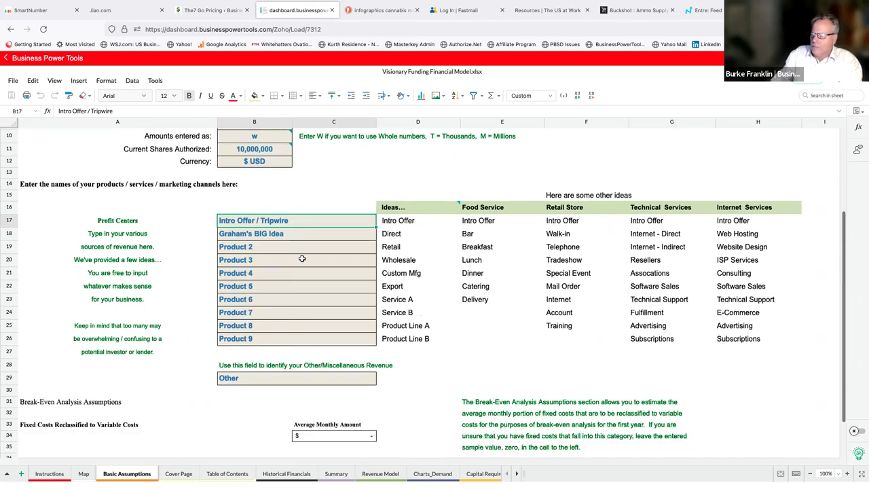
pyautogui.scroll(-4, 296, 238)
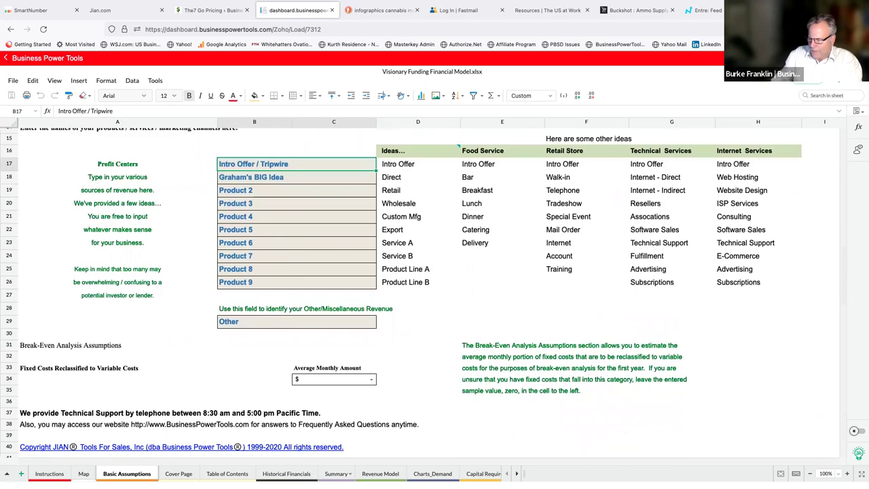
# Open the Revenue Model sheet and read the note on the Sailboat Owners 2021 market size.
pyautogui.click(372, 476)
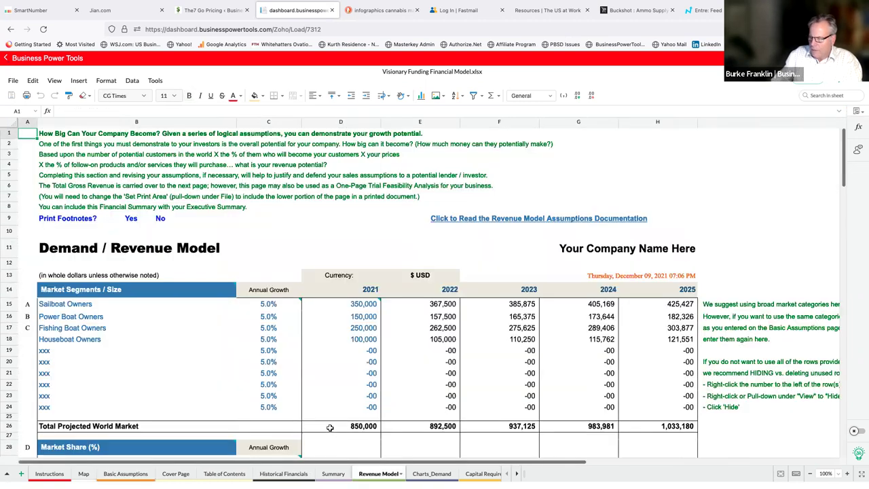
pyautogui.scroll(-3, 336, 369)
pyautogui.scroll(-5, 336, 369)
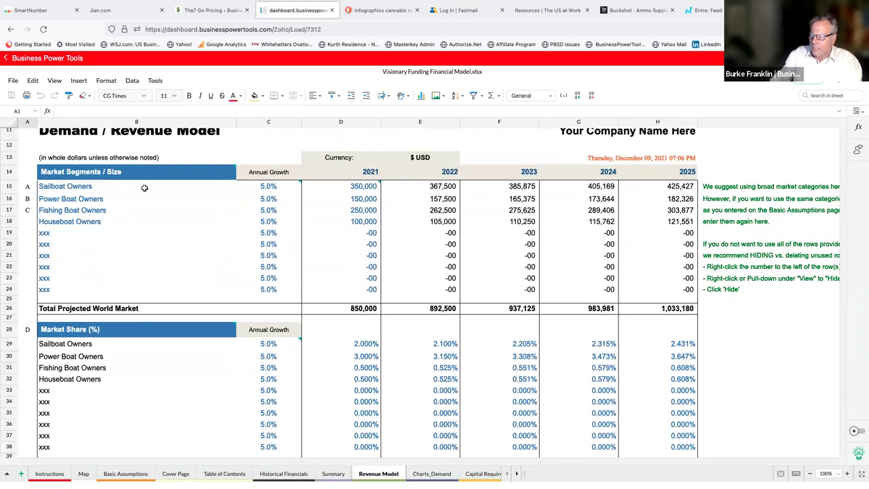
pyautogui.moveTo(291, 182)
pyautogui.moveTo(357, 186)
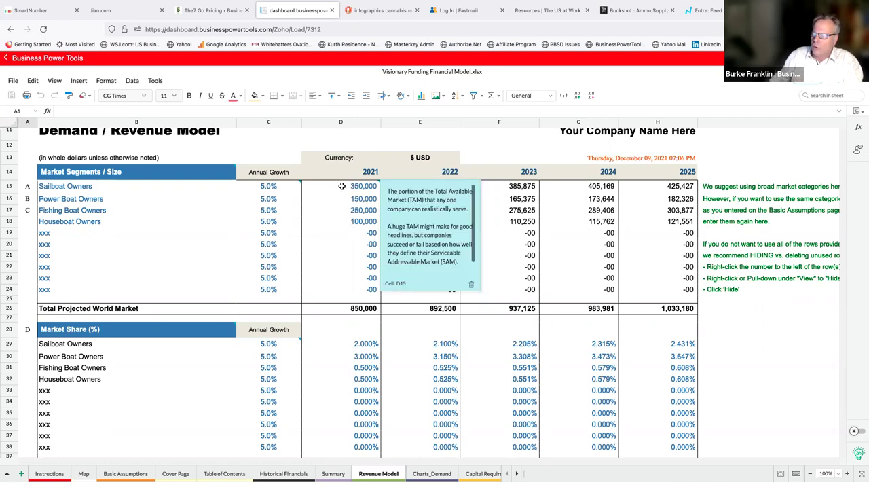
# Set the 2021 market share for Sailboat Owners to 10%.
pyautogui.scroll(-3, 353, 222)
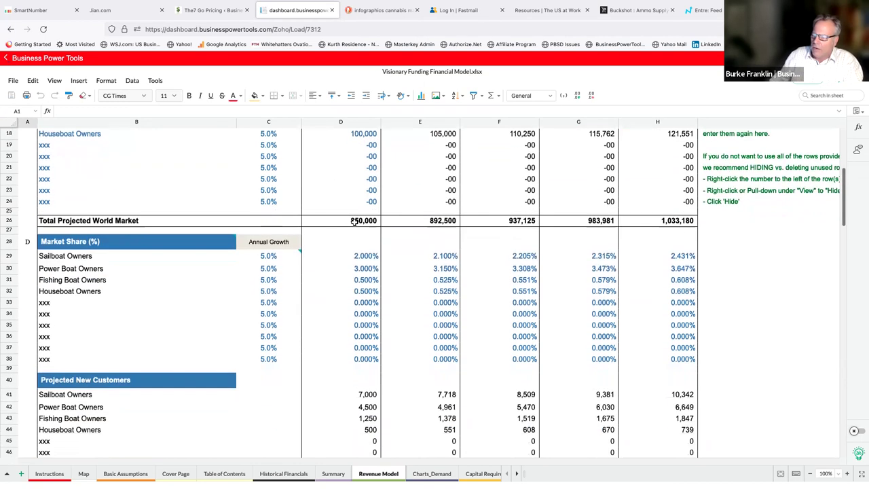
pyautogui.scroll(-1, 353, 222)
pyautogui.click(354, 235)
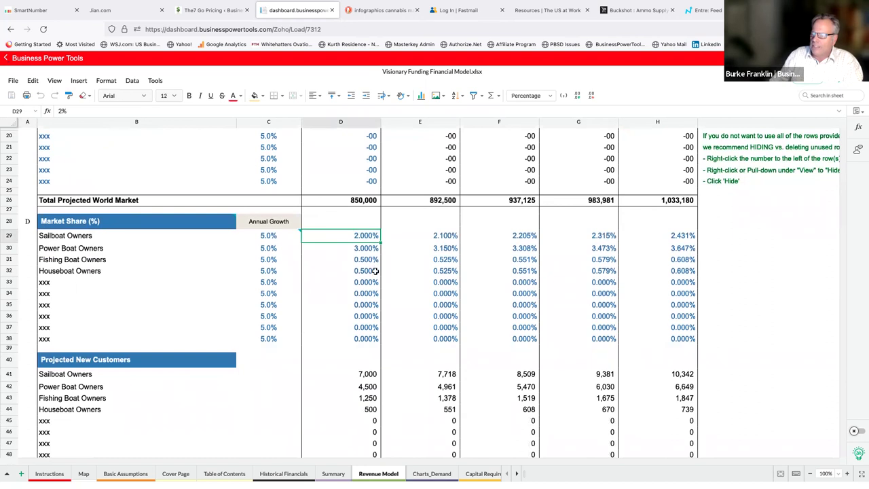
pyautogui.write('10%')
pyautogui.press('Return')
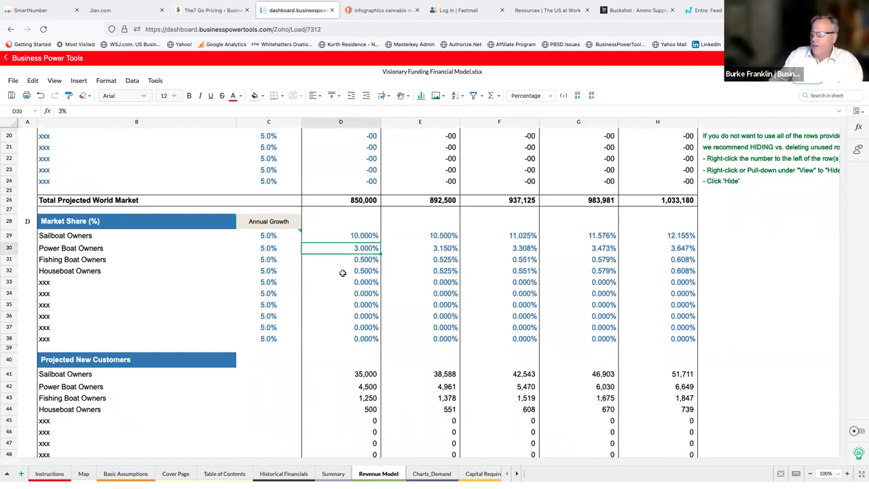
pyautogui.moveTo(268, 236)
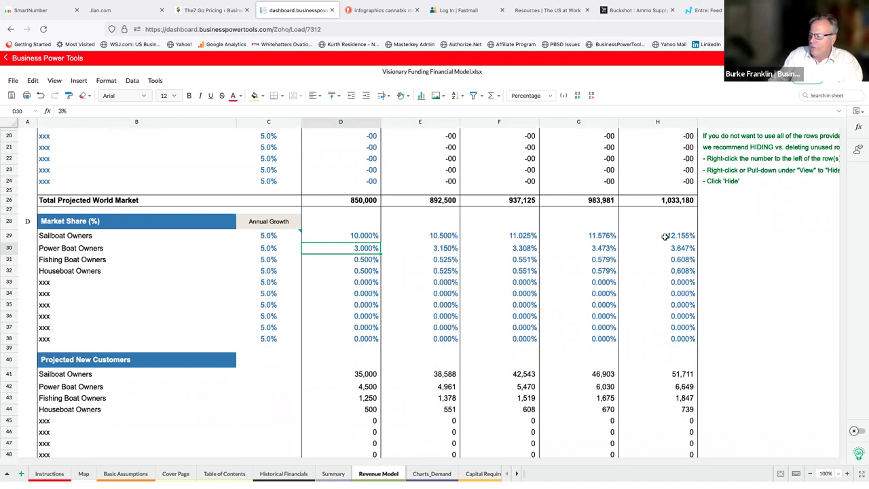
# Examine the market sizes, projected new customers, starting customer base and product pricing in the Revenue Model.
pyautogui.scroll(4, 496, 238)
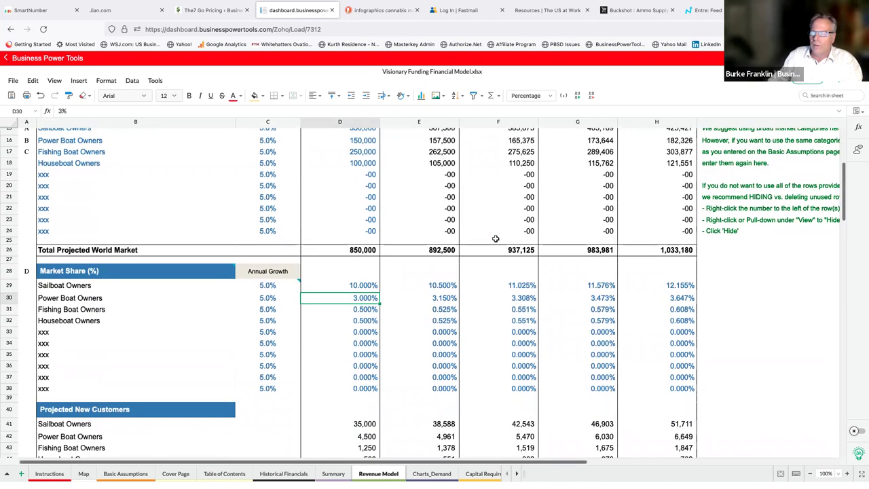
pyautogui.scroll(1, 463, 240)
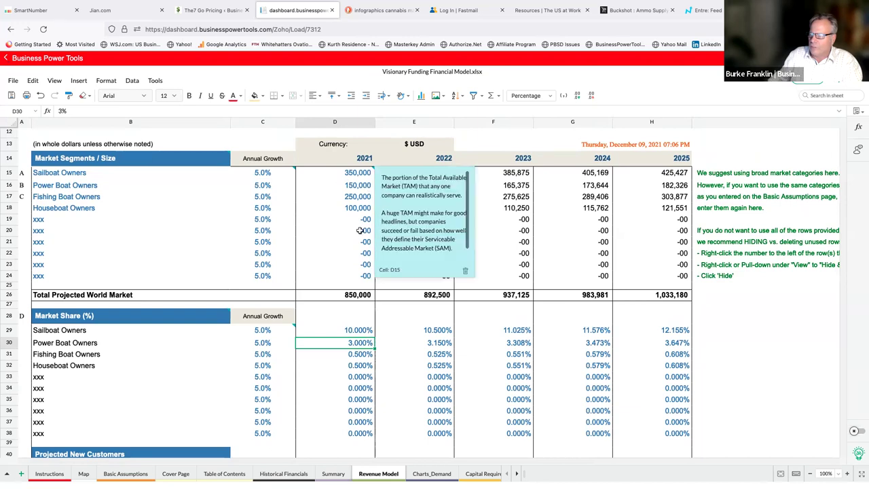
pyautogui.scroll(-1, 335, 235)
pyautogui.scroll(-5, 334, 236)
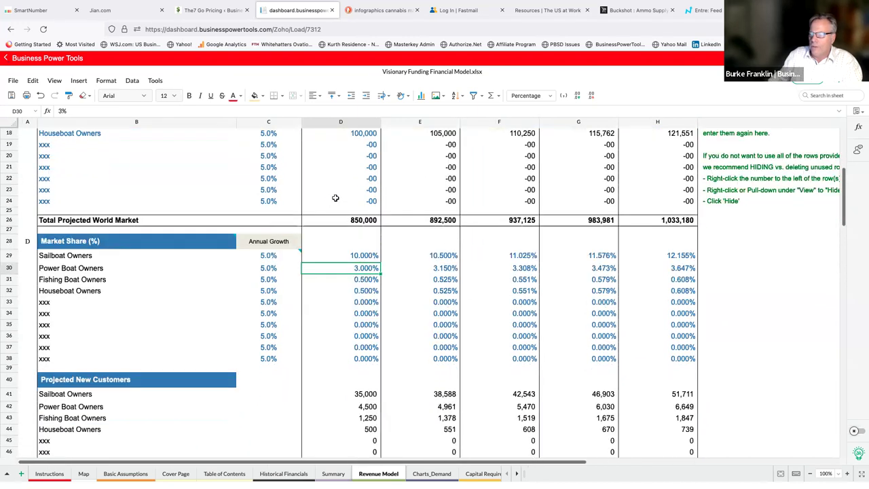
pyautogui.scroll(-5, 336, 224)
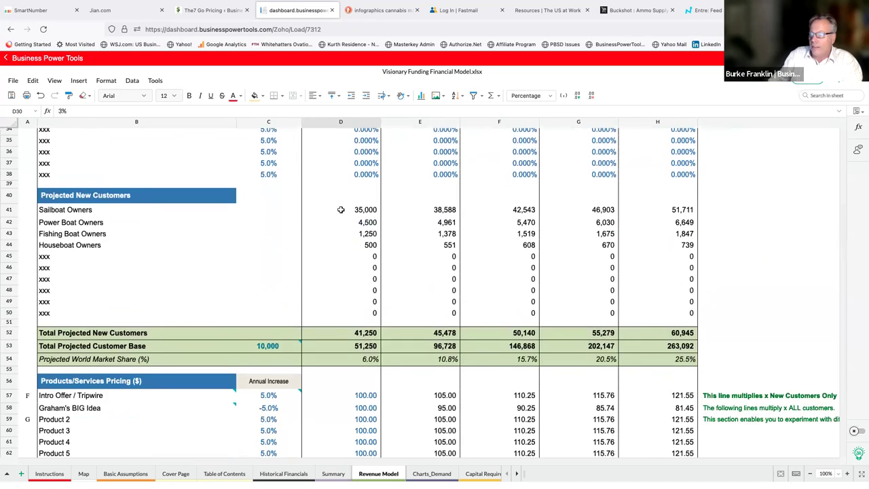
pyautogui.scroll(-3, 338, 220)
pyautogui.click(268, 243)
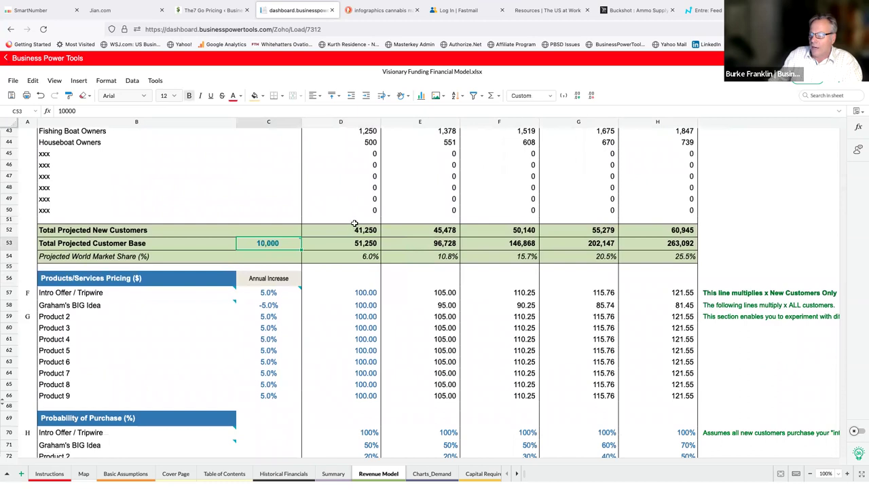
pyautogui.scroll(-2, 355, 224)
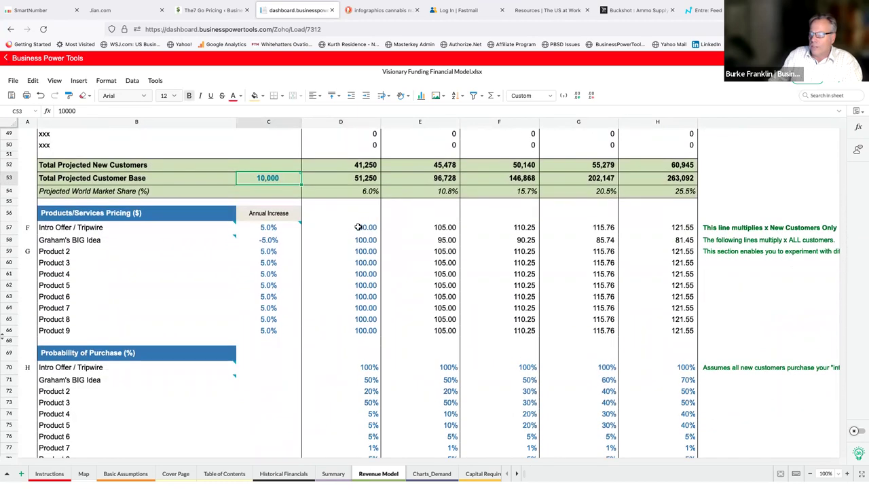
pyautogui.click(76, 242)
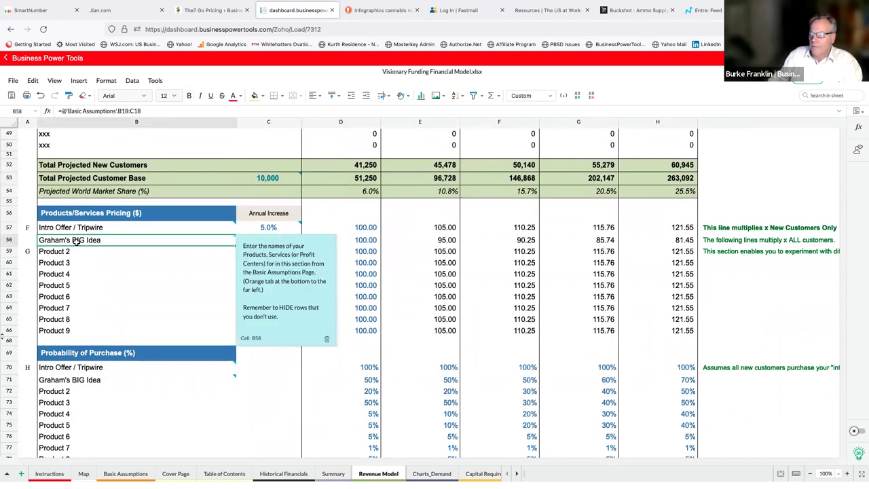
# Review the Probability of Purchase, Units Sold, Projected Product/Services Revenue and Total Revenue sections of the Revenue Model.
pyautogui.scroll(-4, 350, 239)
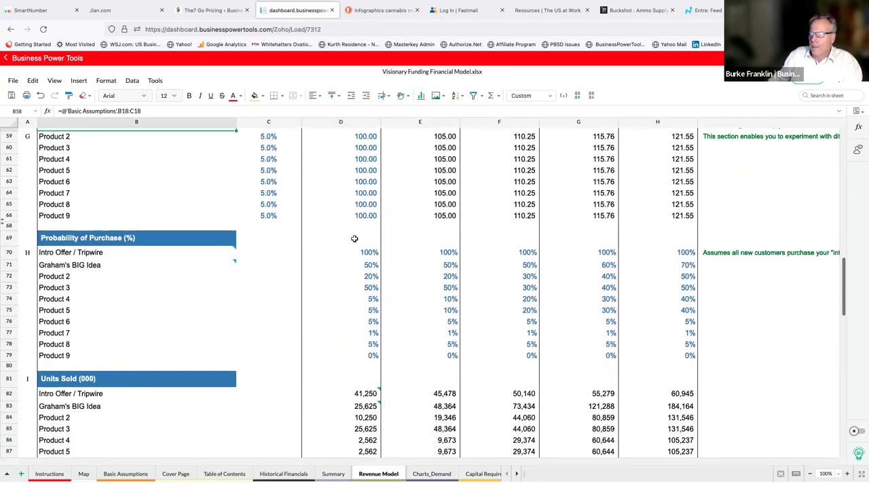
pyautogui.scroll(-1, 355, 238)
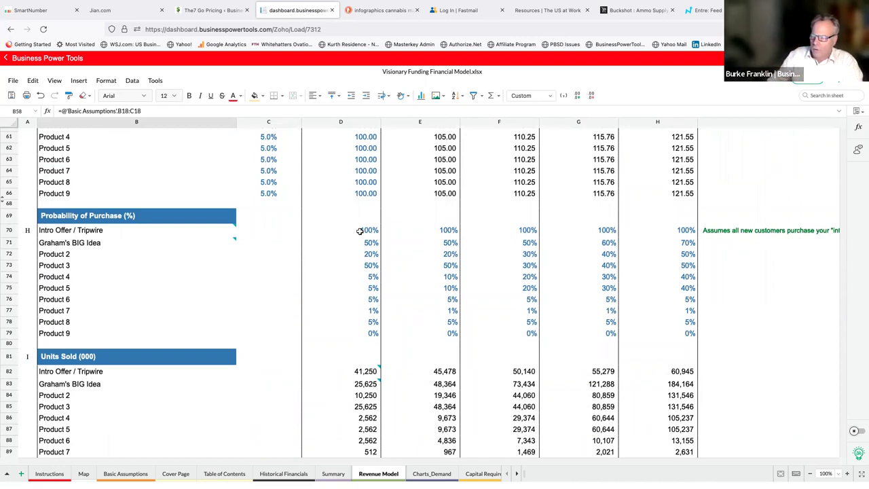
pyautogui.scroll(-5, 360, 231)
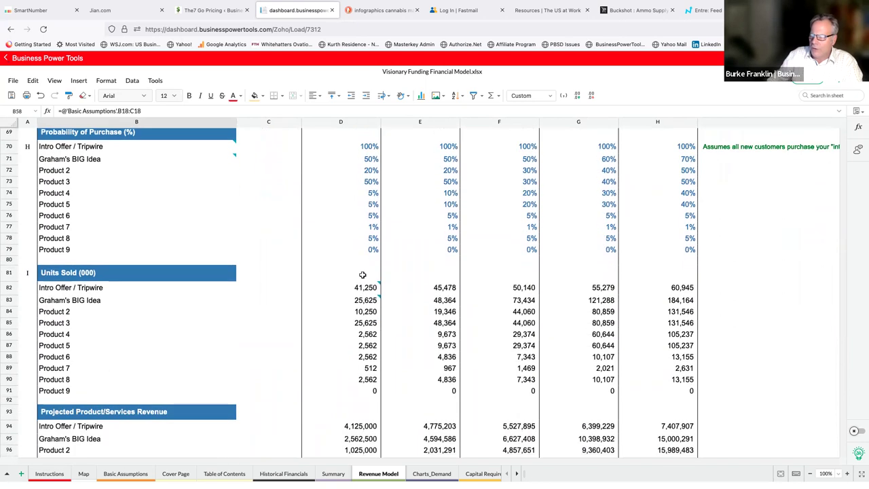
pyautogui.scroll(-4, 363, 285)
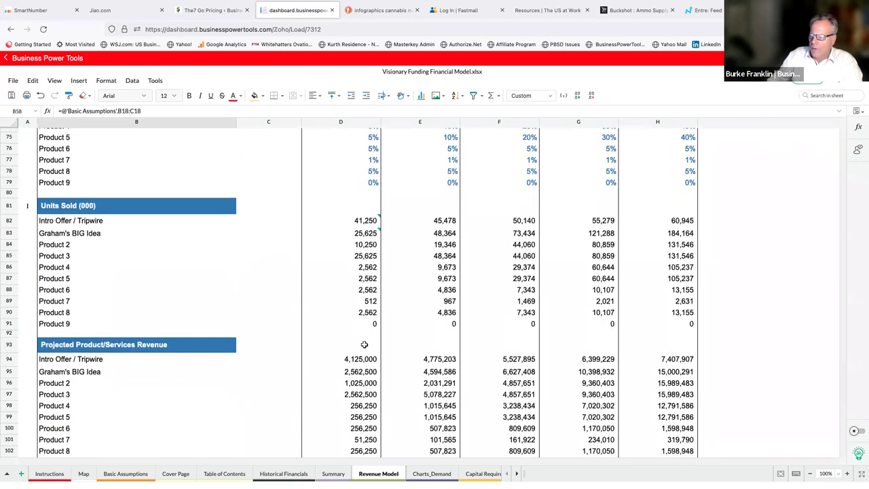
pyautogui.scroll(-2, 362, 343)
pyautogui.scroll(-1, 361, 341)
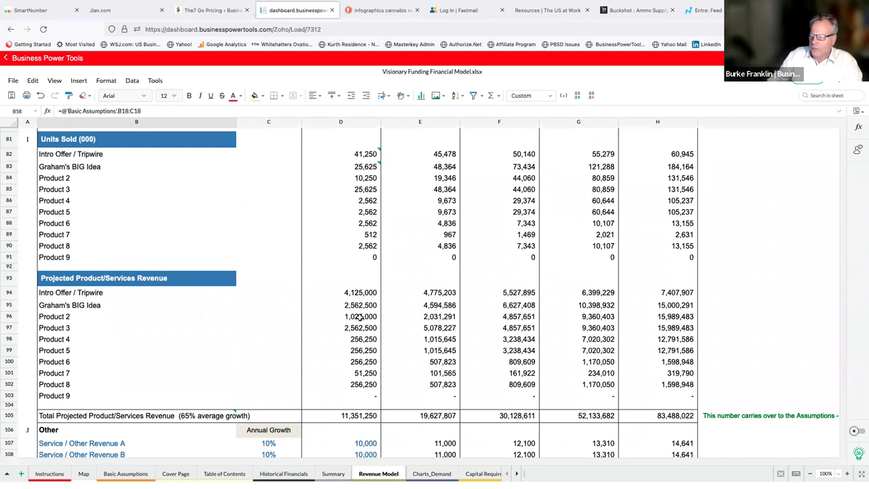
pyautogui.scroll(-2, 359, 319)
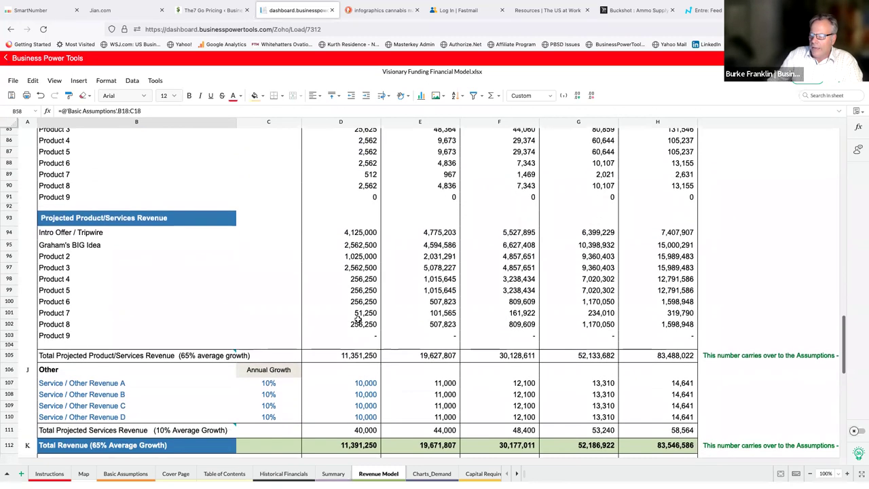
pyautogui.scroll(-1, 359, 347)
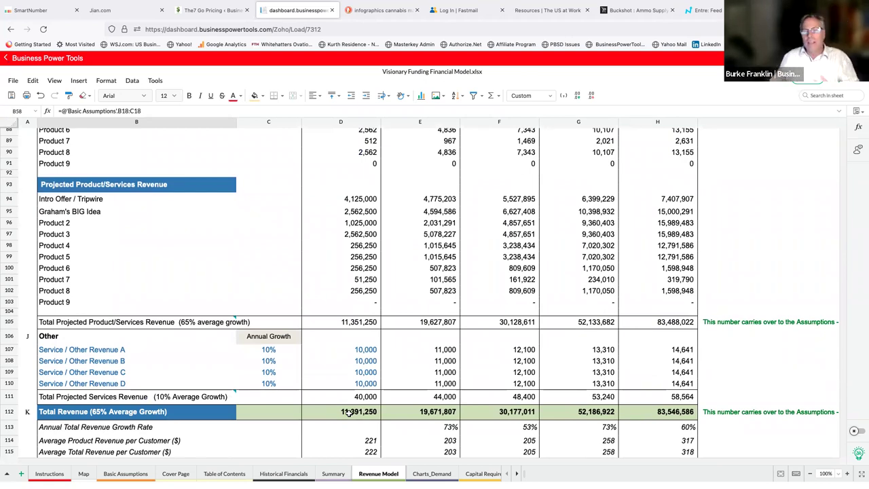
# Set the 2021 market share to 2% for Sailboat Owners and 1.5% for Power Boat Owners.
pyautogui.scroll(4, 348, 414)
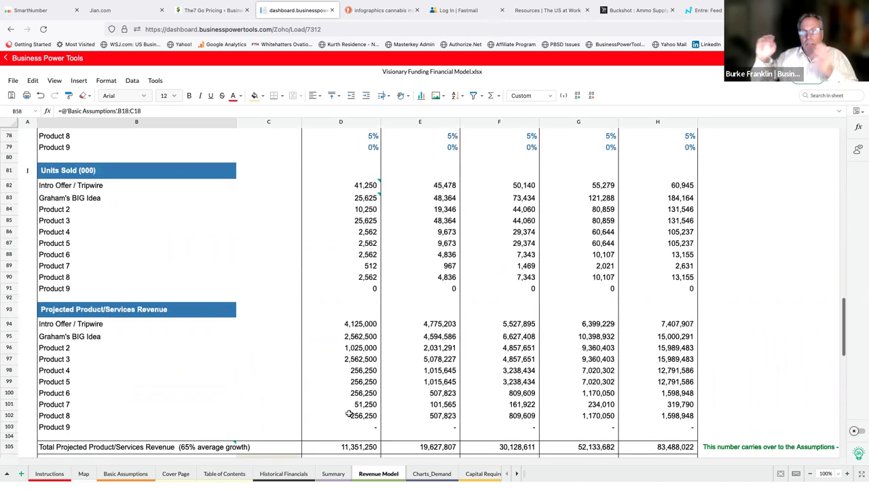
pyautogui.scroll(15, 349, 414)
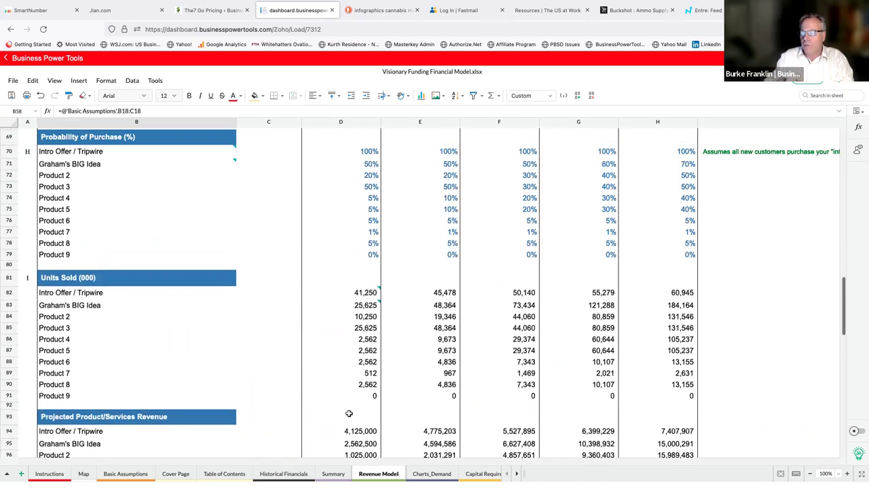
pyautogui.scroll(3, 349, 414)
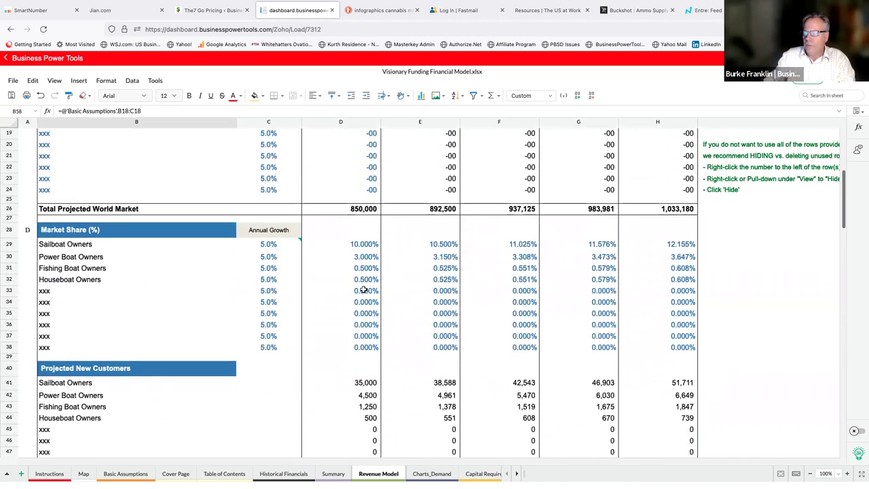
pyautogui.click(361, 249)
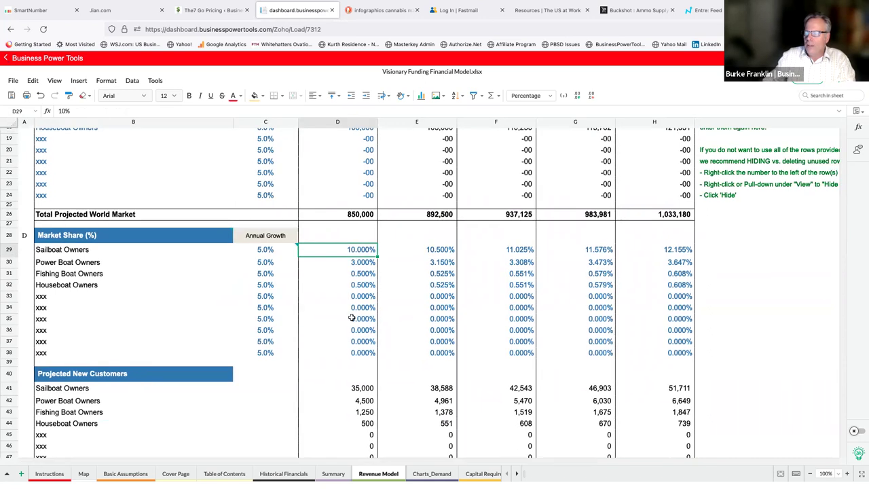
pyautogui.scroll(1, 352, 317)
pyautogui.write('2')
pyautogui.press('Return')
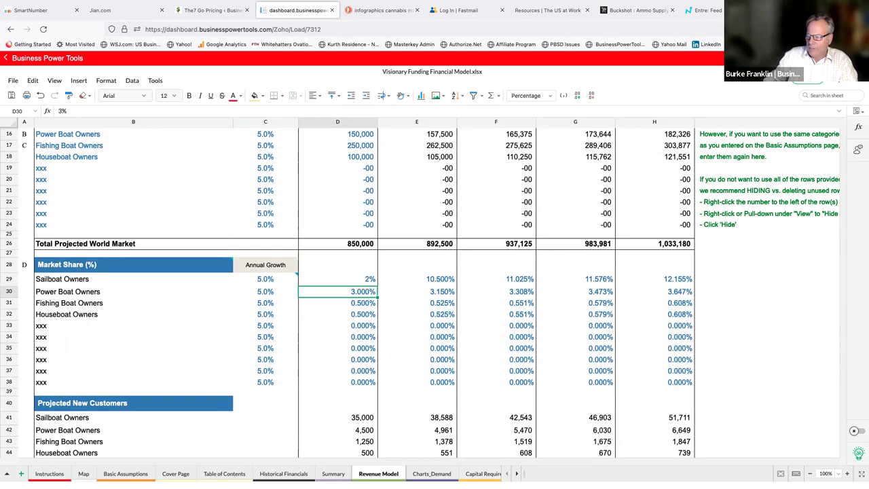
pyautogui.write('1.5')
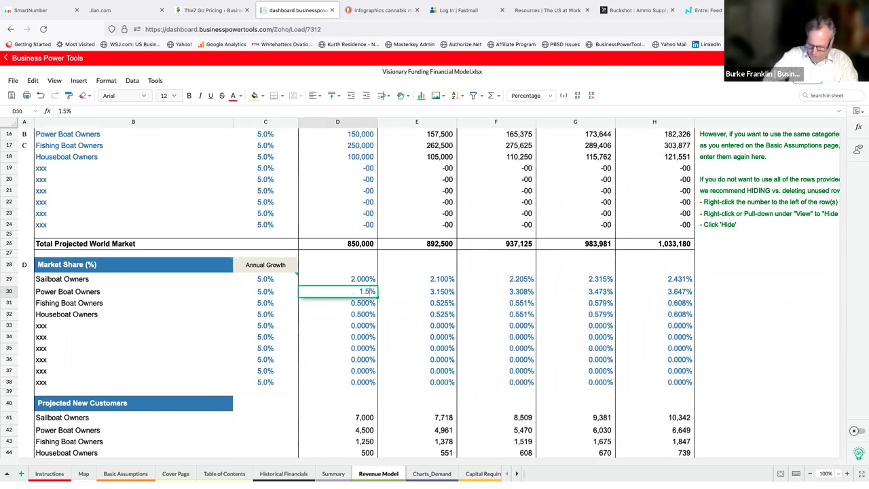
pyautogui.press('Return')
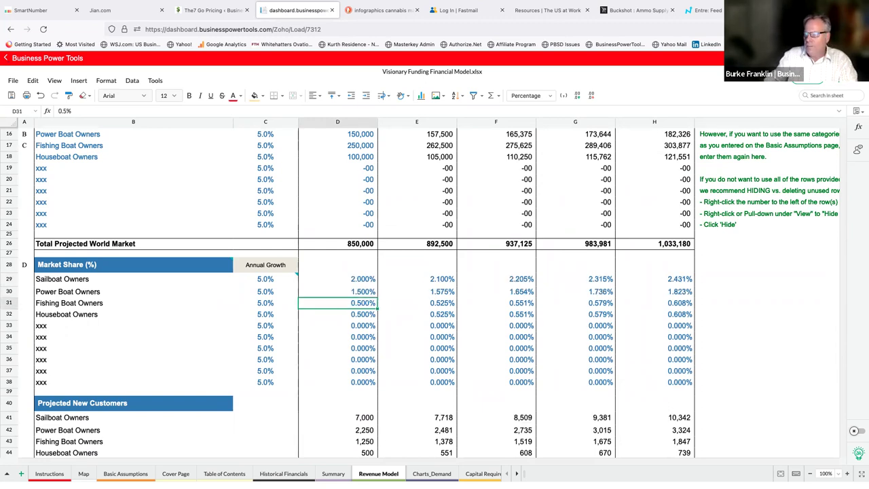
# Review the Revenue Model's projected customers, units sold, total revenue and Feasibility Estimator with the new market shares.
pyautogui.scroll(-10, 352, 326)
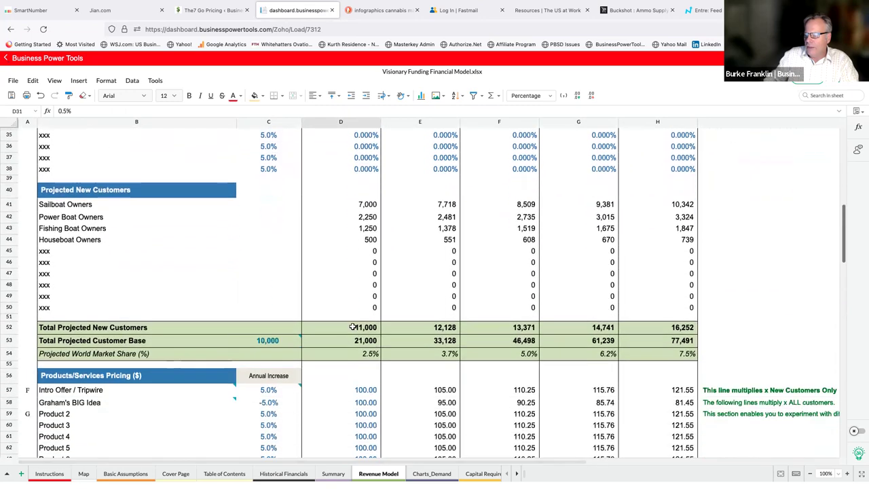
pyautogui.scroll(-10, 353, 327)
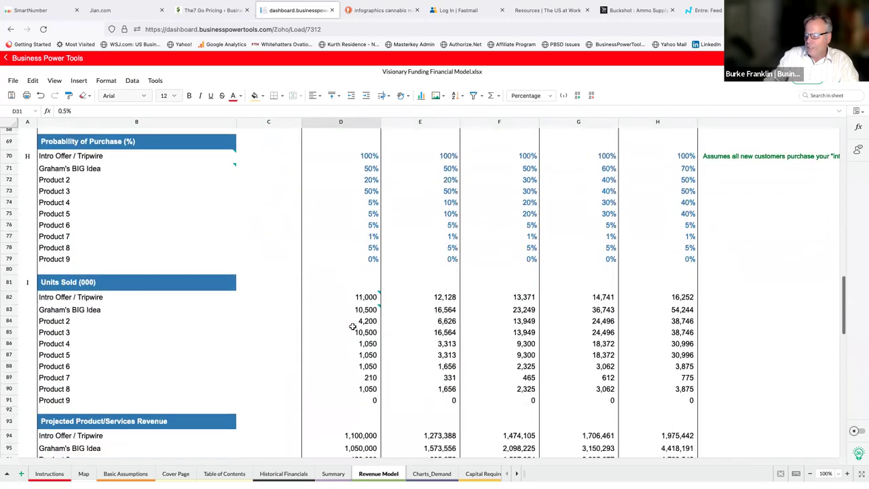
pyautogui.scroll(-4, 352, 326)
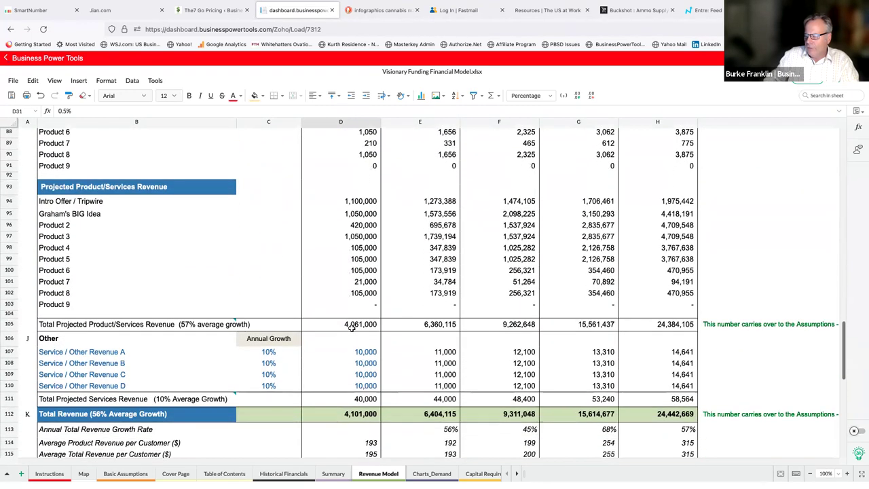
pyautogui.scroll(-4, 352, 328)
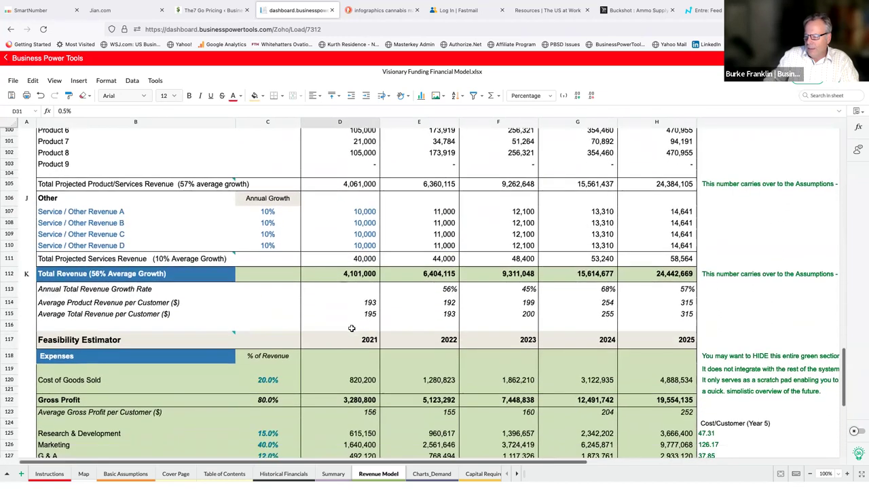
pyautogui.scroll(-3, 353, 328)
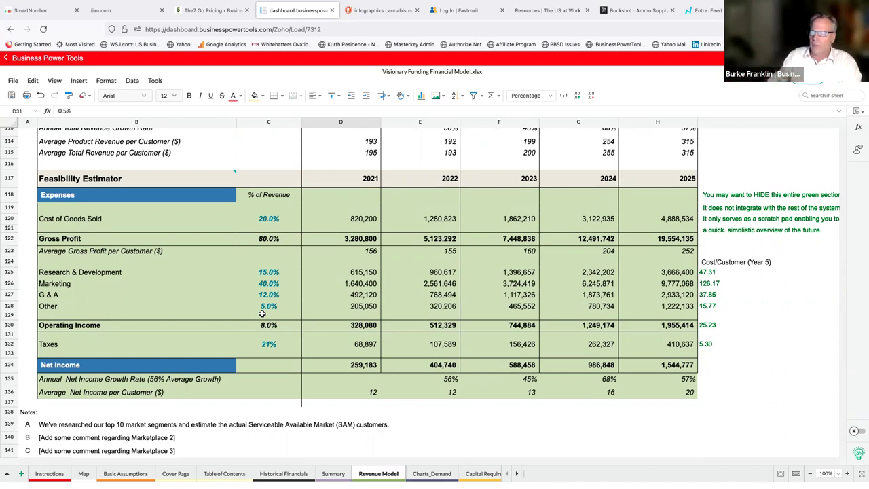
pyautogui.scroll(5, 262, 313)
pyautogui.scroll(-2, 262, 314)
pyautogui.scroll(6, 360, 369)
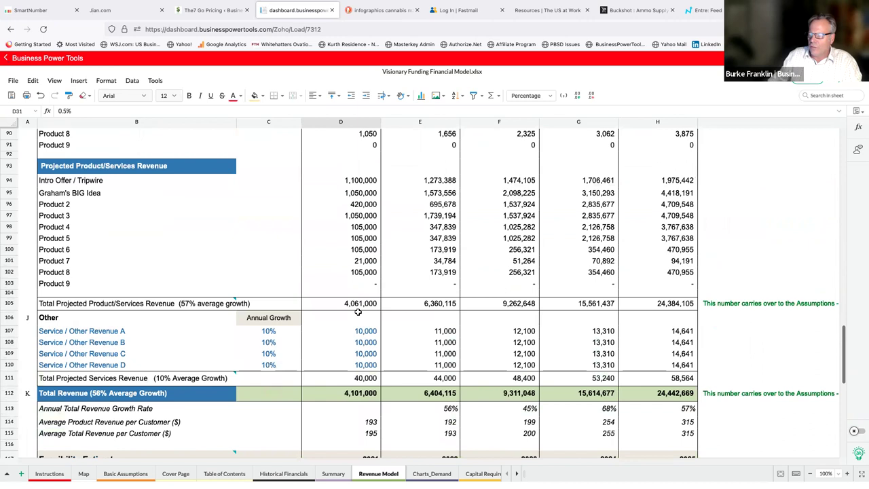
pyautogui.scroll(5, 358, 311)
pyautogui.scroll(-3, 357, 339)
pyautogui.scroll(4, 357, 347)
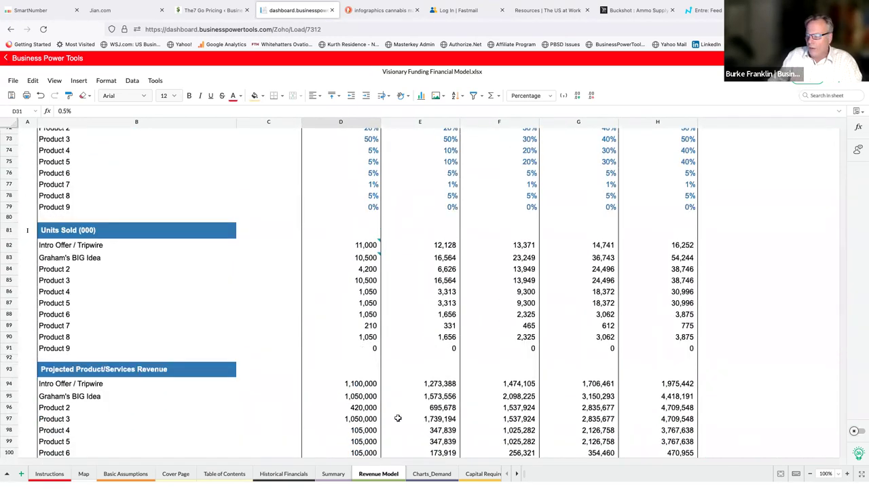
# Open the Capital Requirements sheet and examine the monthly Start-Up / Expansion Costs.
pyautogui.click(475, 473)
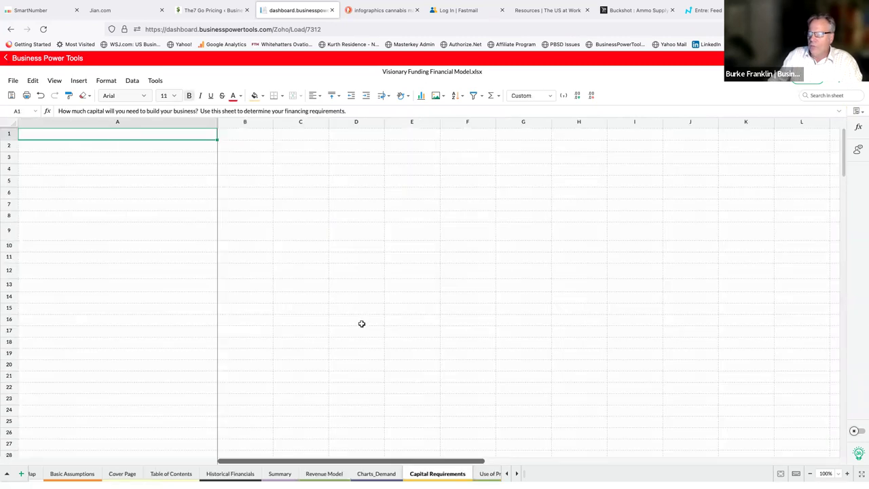
pyautogui.scroll(-2, 343, 325)
pyautogui.scroll(-2, 343, 325)
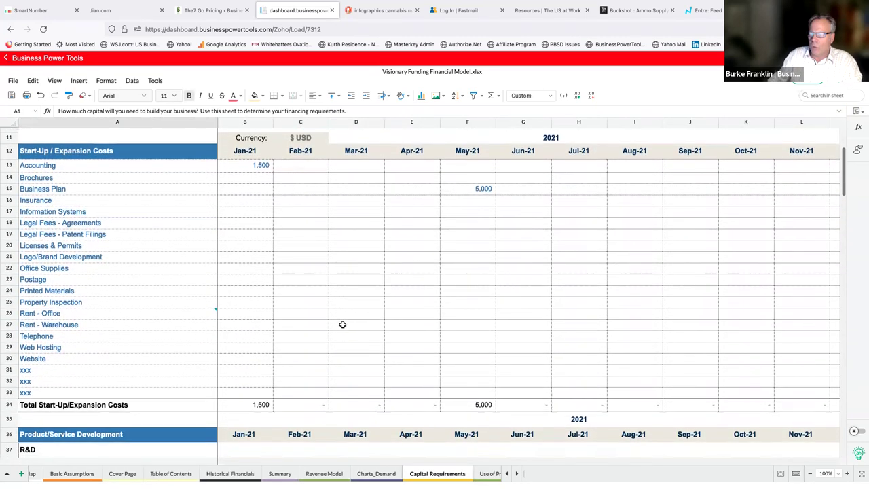
pyautogui.scroll(-1, 343, 324)
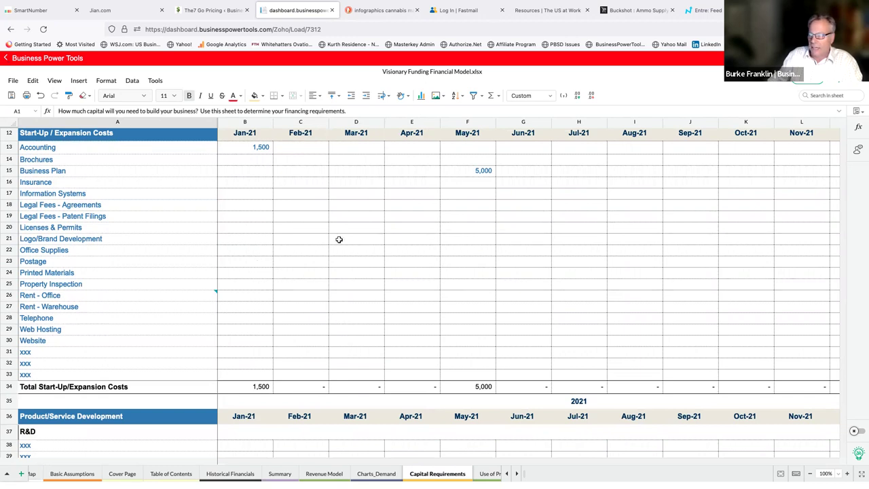
pyautogui.scroll(2, 339, 239)
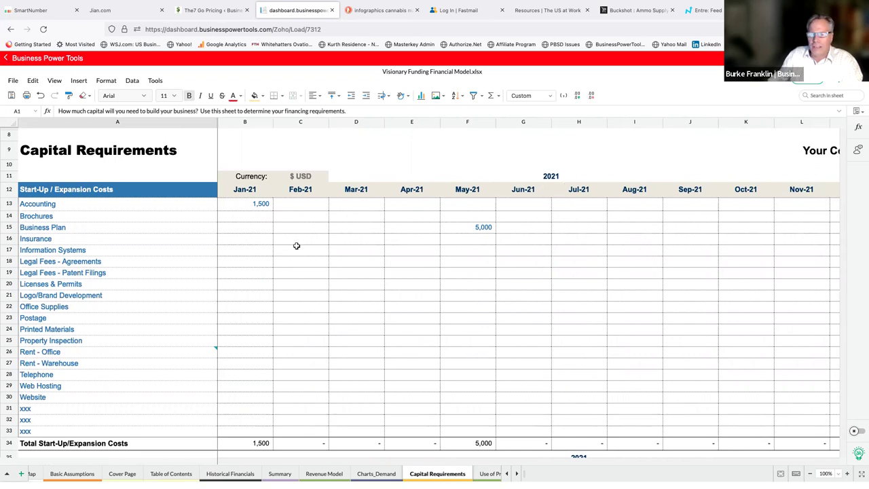
# Review the Capital Requirements sections from Product/Service Development through Marketing & Sales and Capital Equipment to Total Capital Required.
pyautogui.scroll(-5, 330, 254)
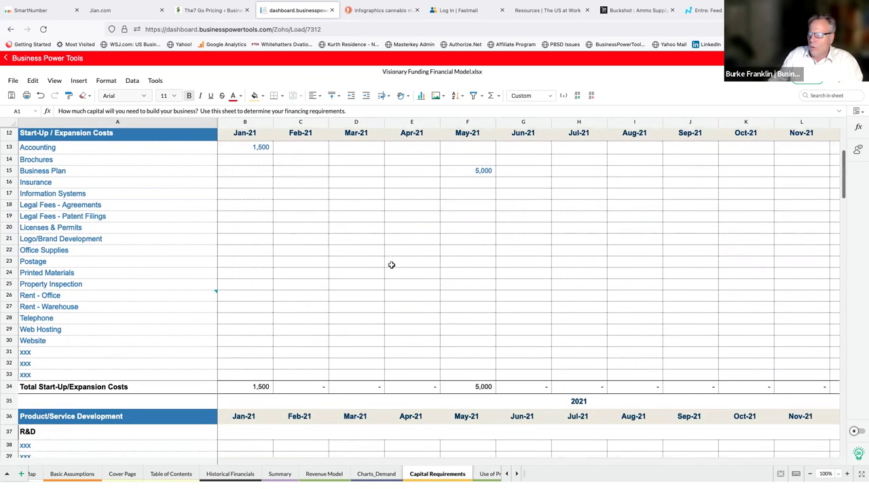
pyautogui.scroll(-10, 387, 267)
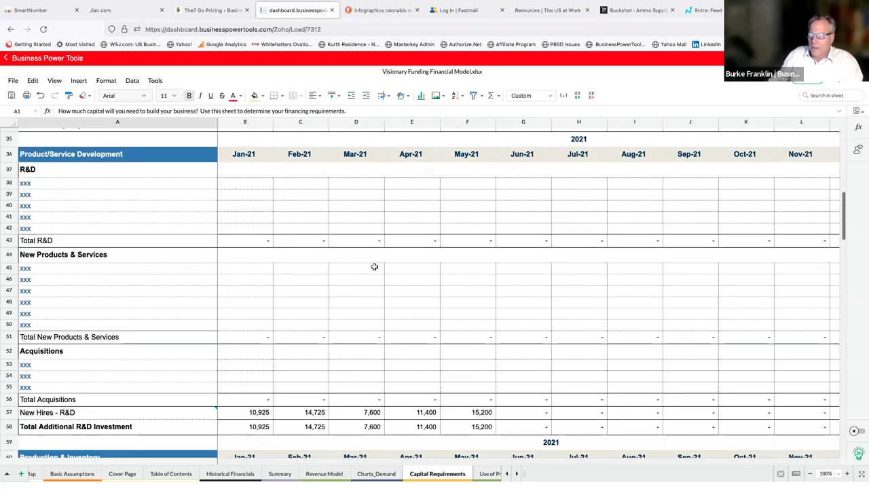
pyautogui.scroll(-10, 374, 267)
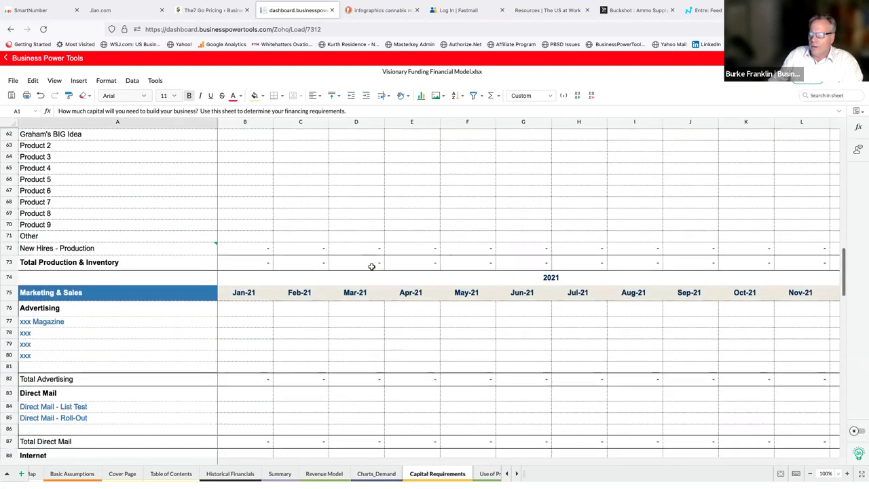
pyautogui.scroll(-8, 371, 267)
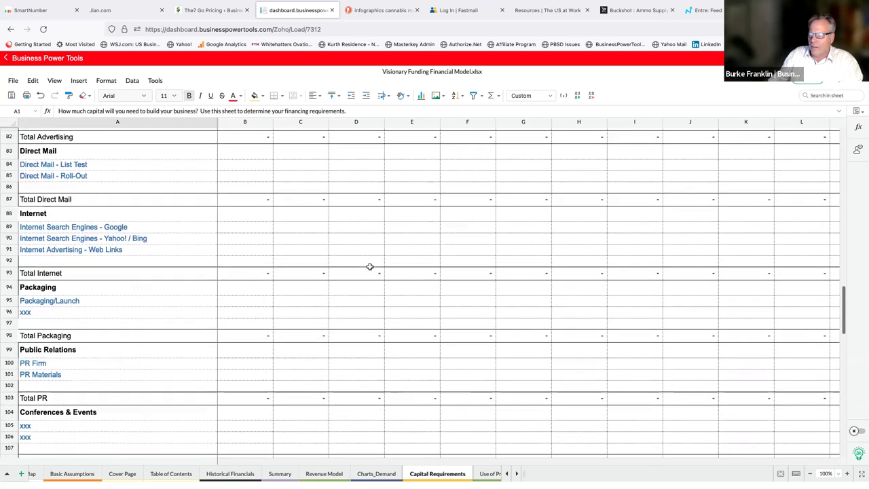
pyautogui.scroll(-8, 370, 267)
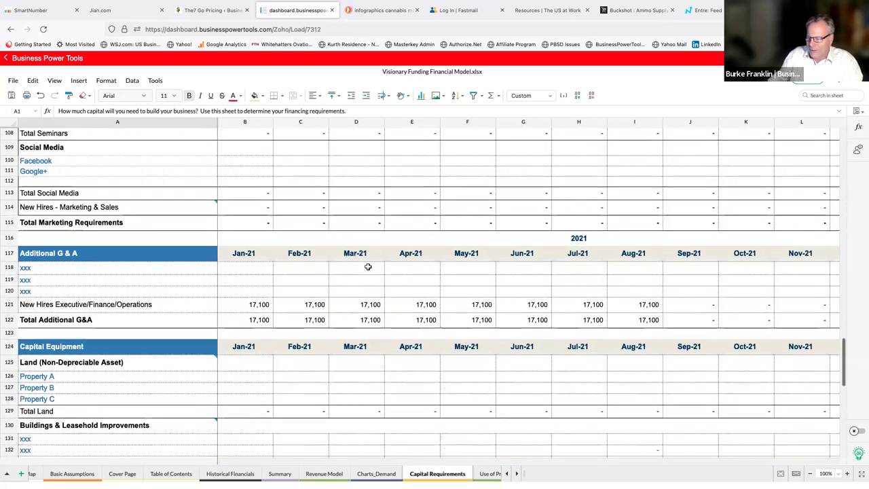
pyautogui.scroll(-5, 366, 267)
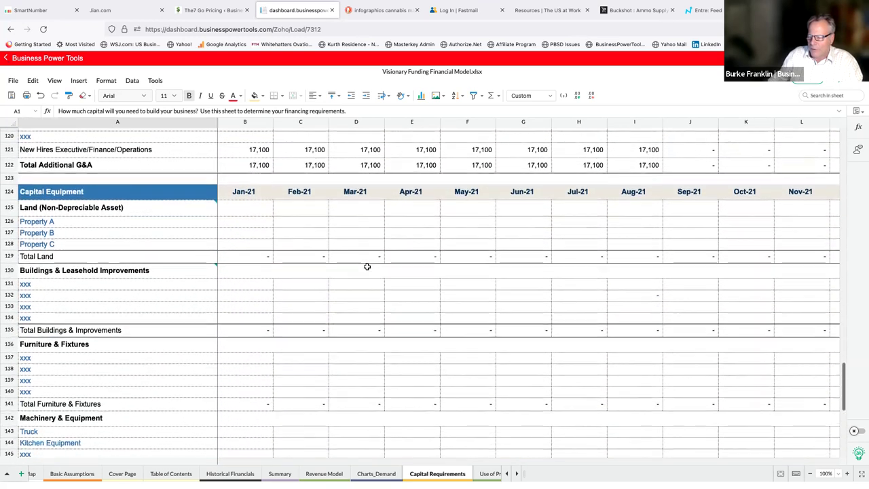
pyautogui.scroll(-1, 367, 266)
pyautogui.scroll(-11, 367, 267)
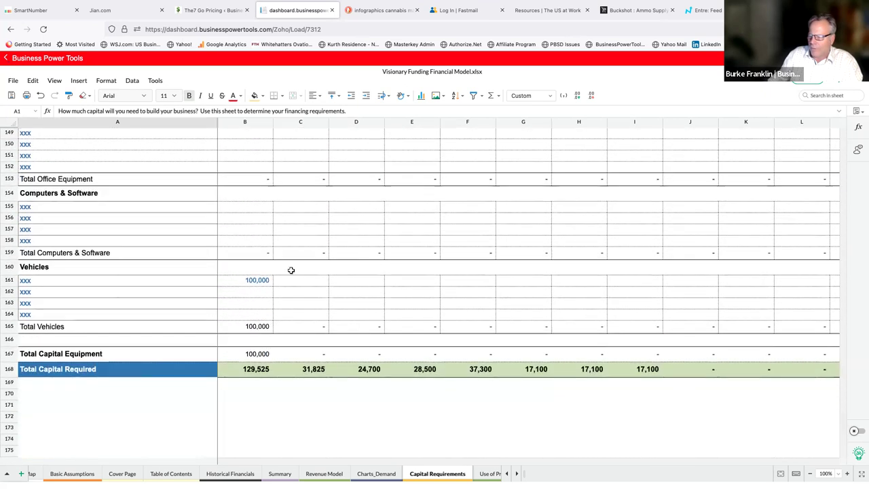
pyautogui.scroll(10, 312, 265)
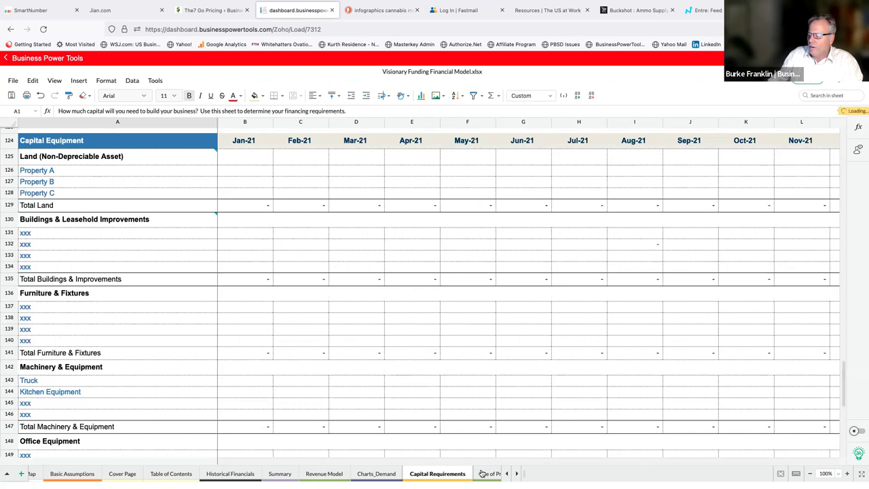
# Open the Use of Proceeds sheet and examine its start-up, product development and production summaries.
pyautogui.click(487, 473)
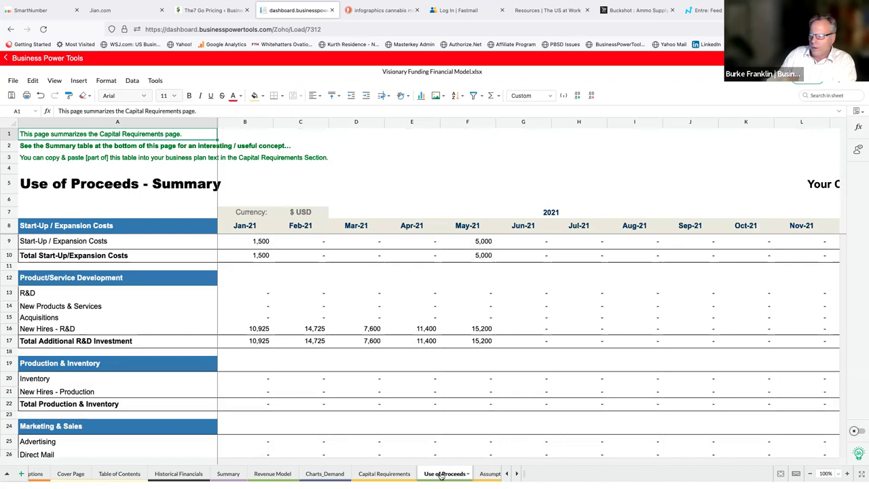
pyautogui.scroll(-2, 369, 394)
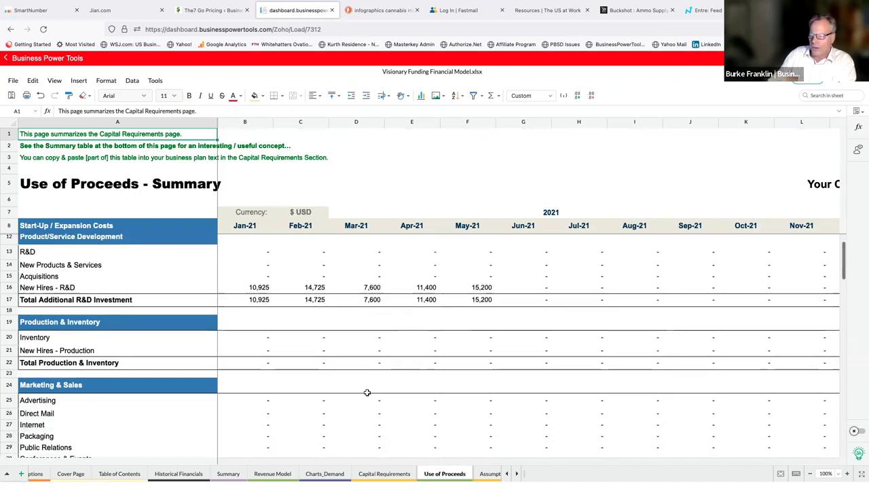
pyautogui.scroll(2, 367, 393)
pyautogui.hscroll(-1, 333, 386)
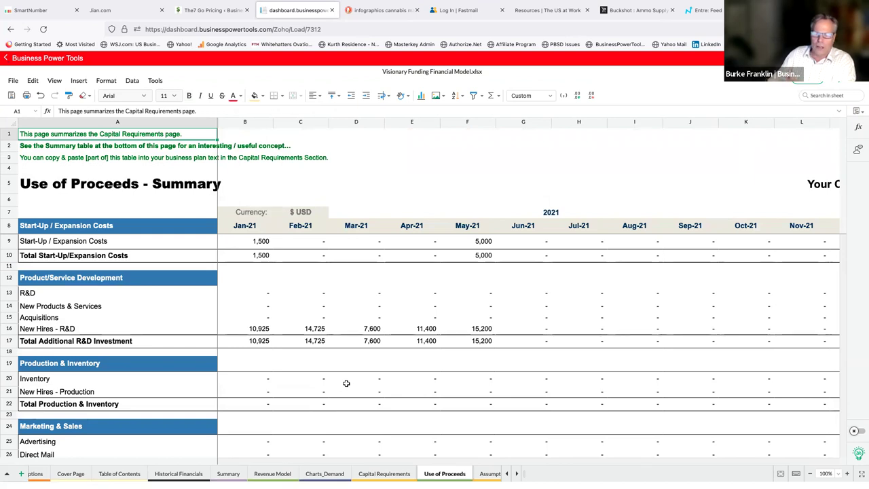
pyautogui.scroll(-3, 346, 384)
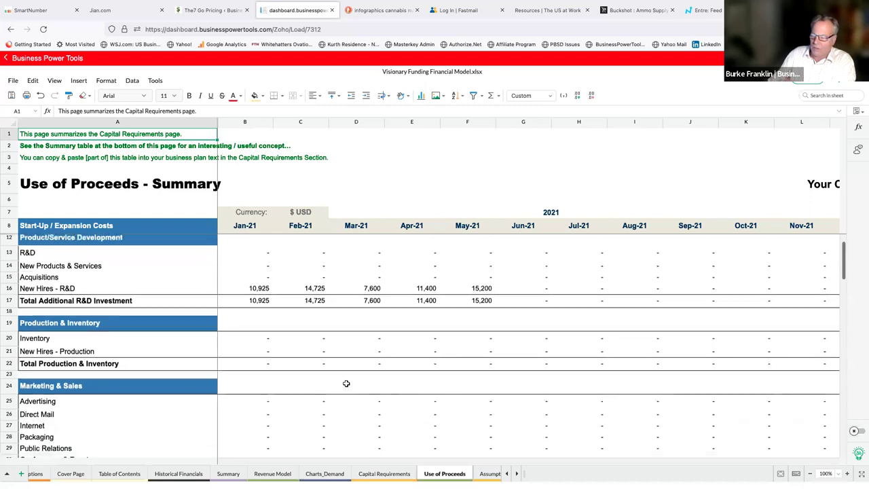
pyautogui.scroll(3, 349, 383)
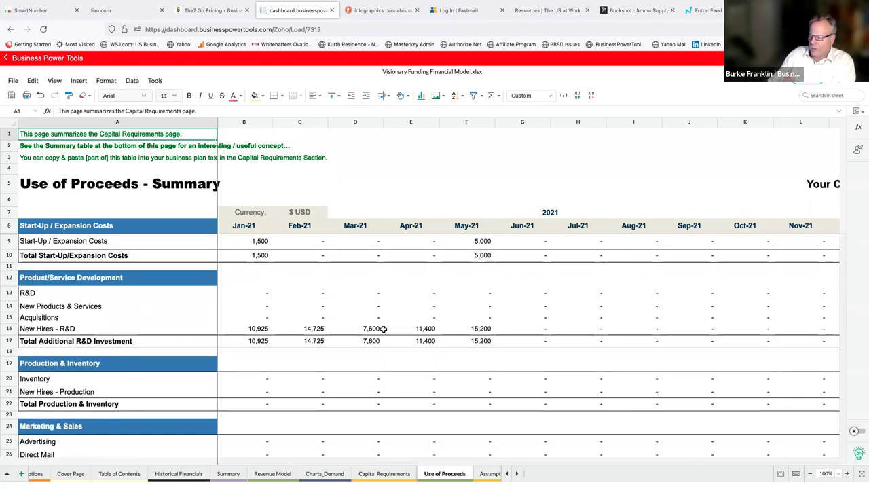
# Review the remaining Use of Proceeds categories, the stacked column chart, the pie chart and the notes below them.
pyautogui.scroll(-5, 383, 333)
pyautogui.scroll(-10, 383, 333)
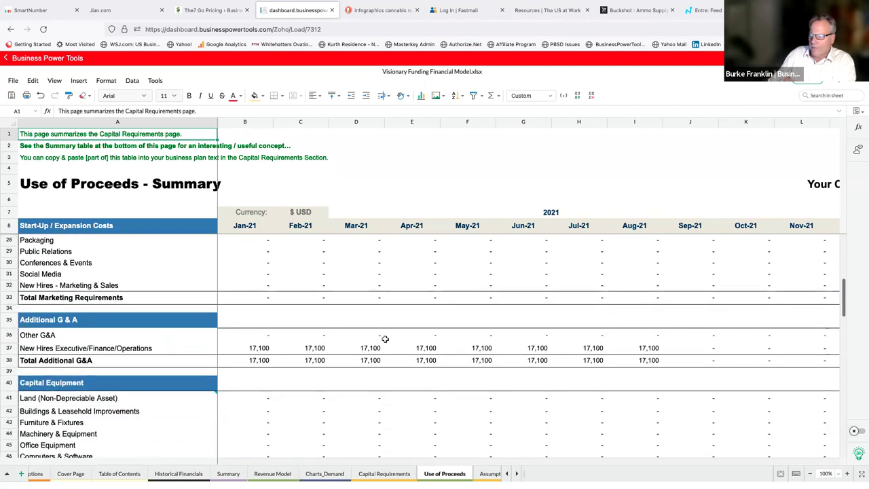
pyautogui.scroll(-8, 385, 339)
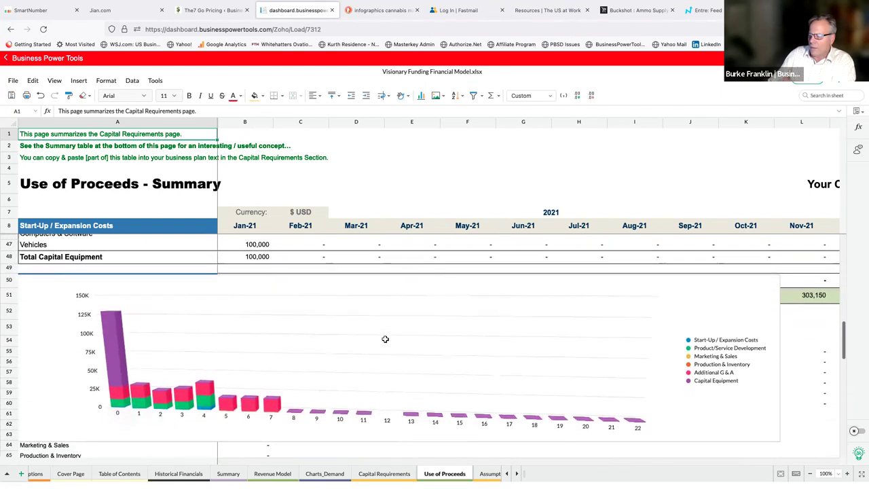
pyautogui.scroll(-5, 385, 339)
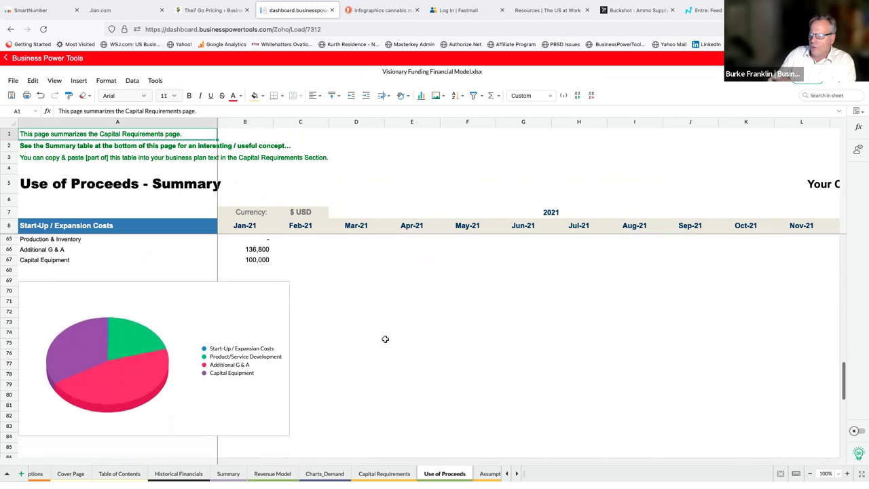
pyautogui.scroll(-7, 385, 339)
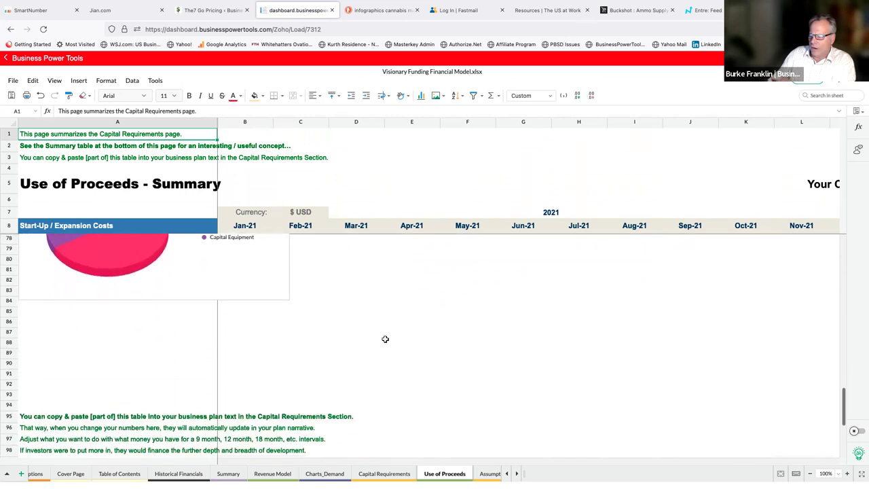
# Move the Use of Investment Proceeds chart down clear of the table's Total row and review the 9- to 60-month funding columns.
pyautogui.scroll(-3, 385, 339)
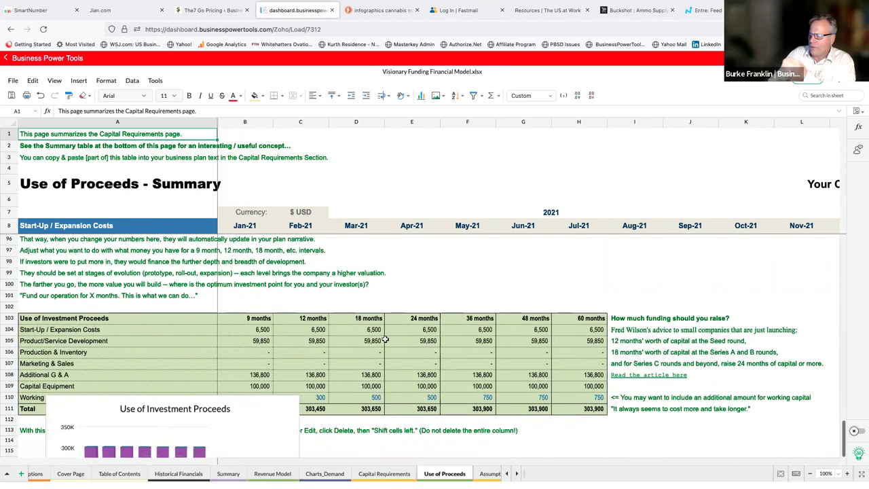
pyautogui.click(277, 396)
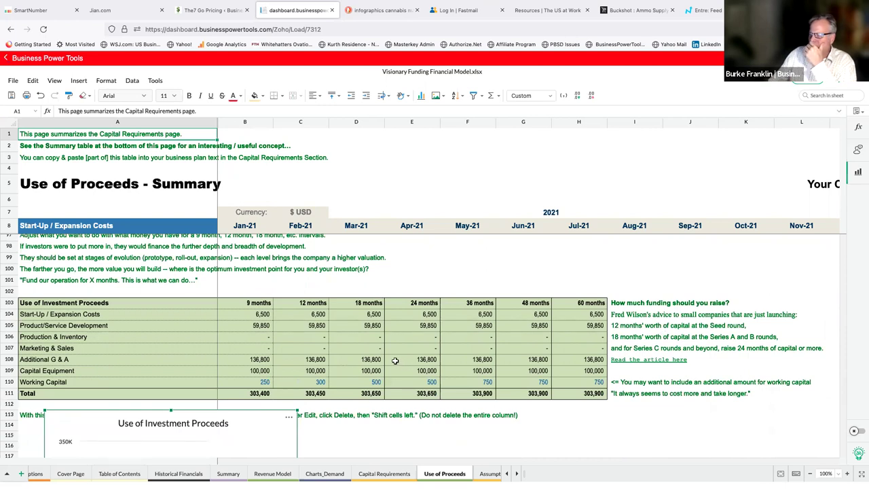
pyautogui.scroll(-2, 396, 361)
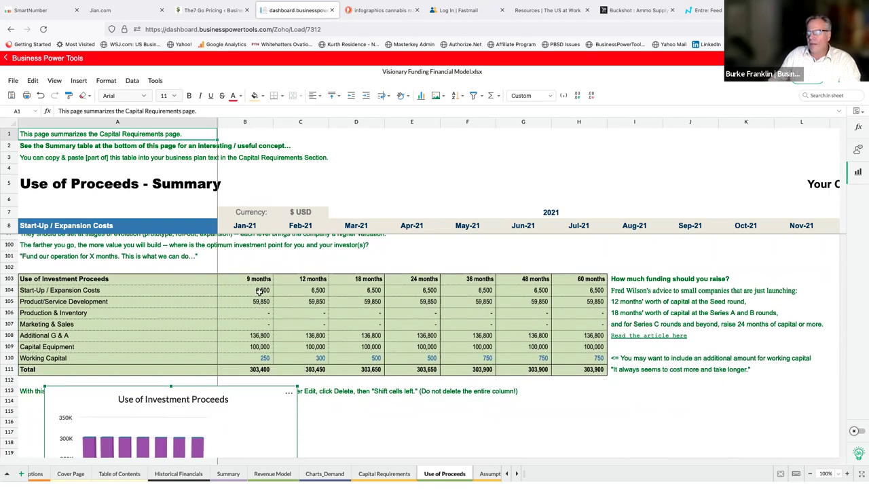
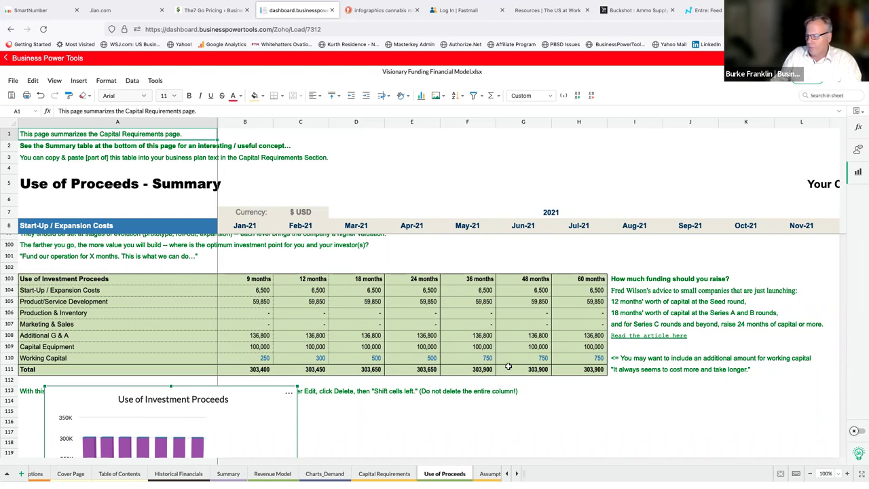
pyautogui.scroll(-3, 336, 353)
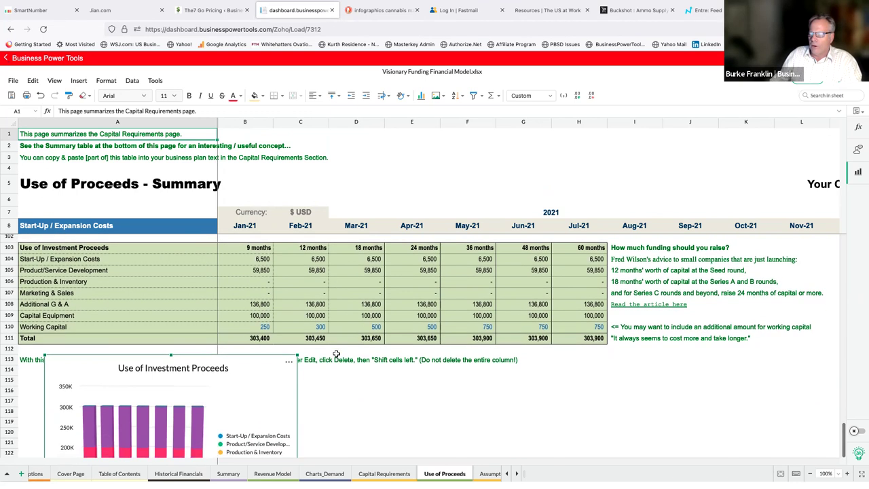
pyautogui.scroll(3, 336, 354)
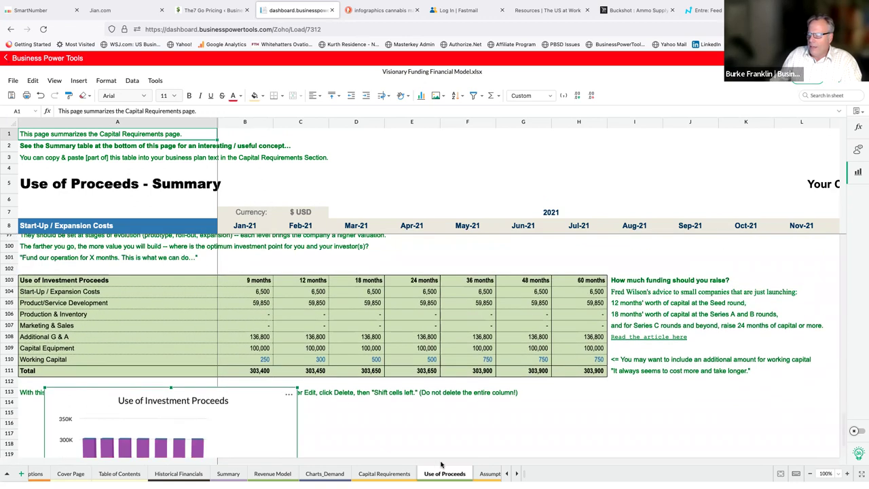
# Open the Assumptions-Marketing sheet and examine the previous investment, percent-of-sales columns and monthly Sales & Marketing Expenses.
pyautogui.click(518, 473)
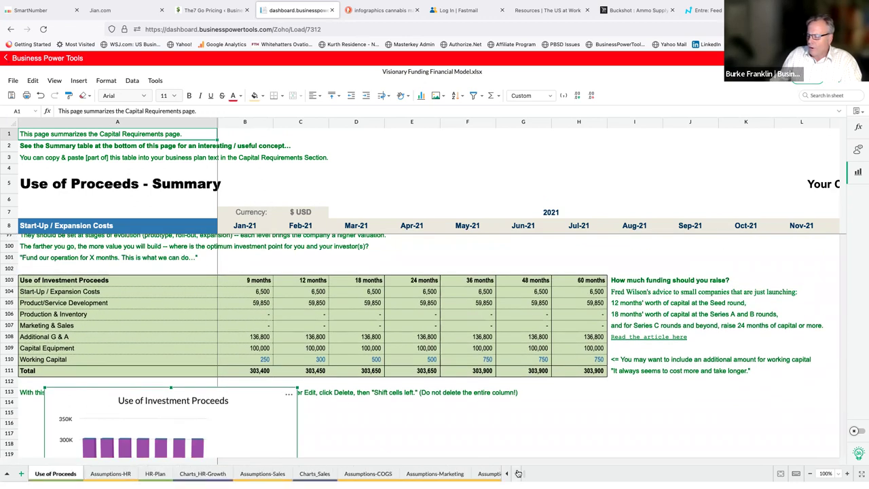
pyautogui.click(435, 473)
pyautogui.scroll(-5, 381, 405)
pyautogui.scroll(-1, 380, 404)
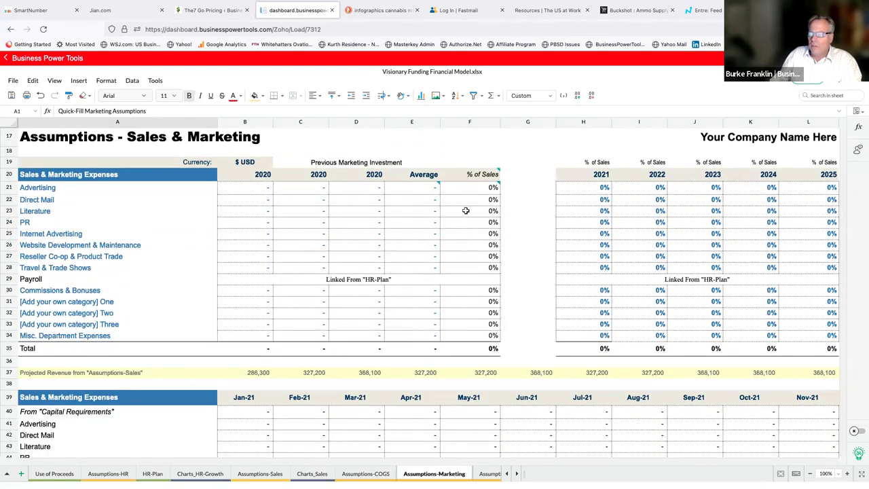
pyautogui.hscroll(3, 526, 231)
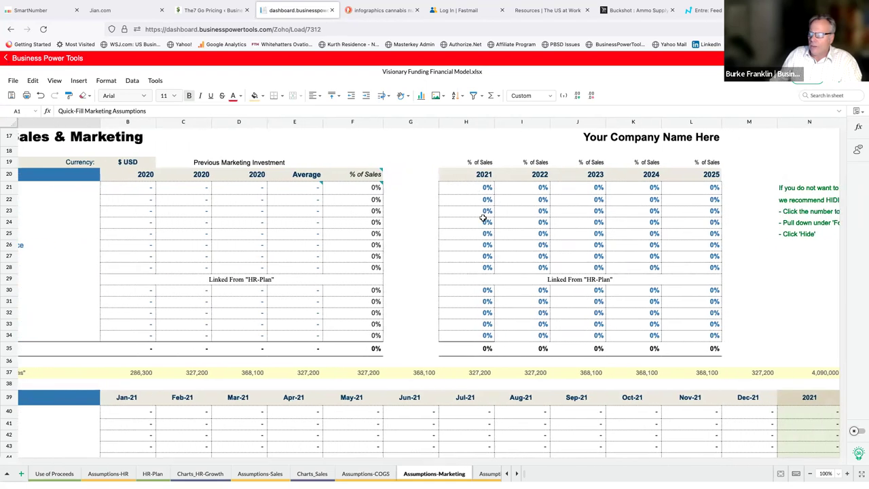
pyautogui.hscroll(-3, 432, 238)
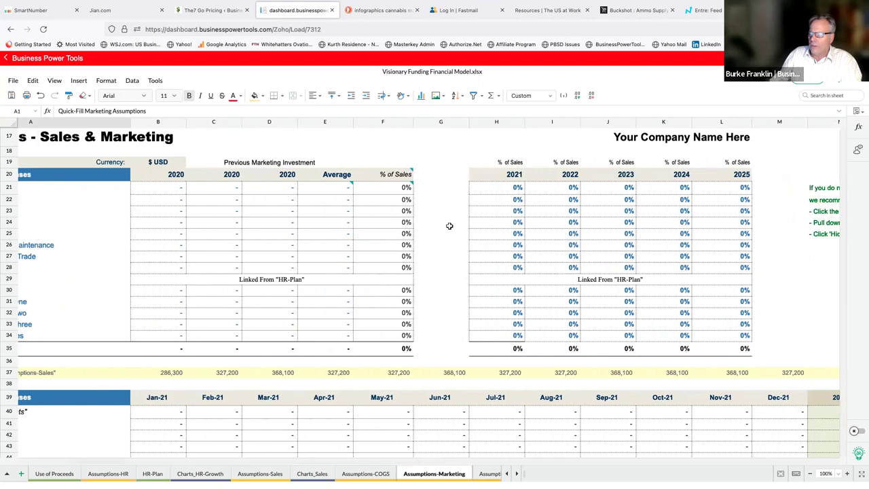
pyautogui.hscroll(-1, 439, 226)
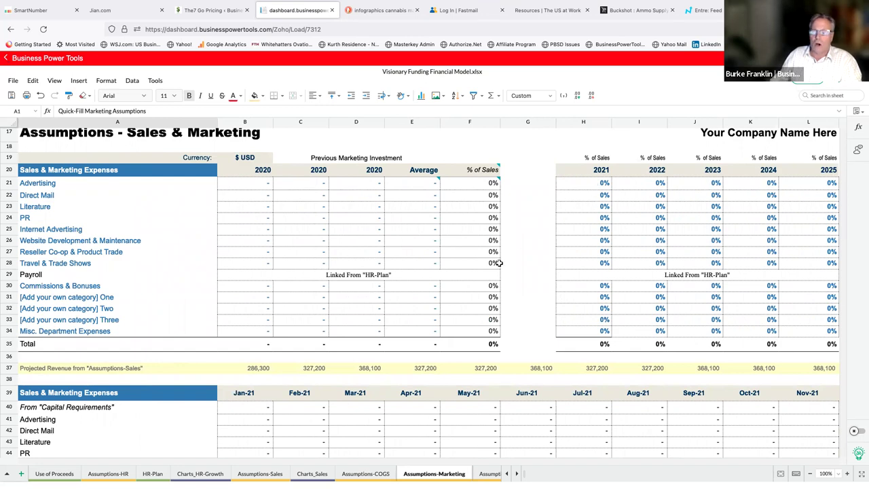
pyautogui.scroll(-5, 499, 262)
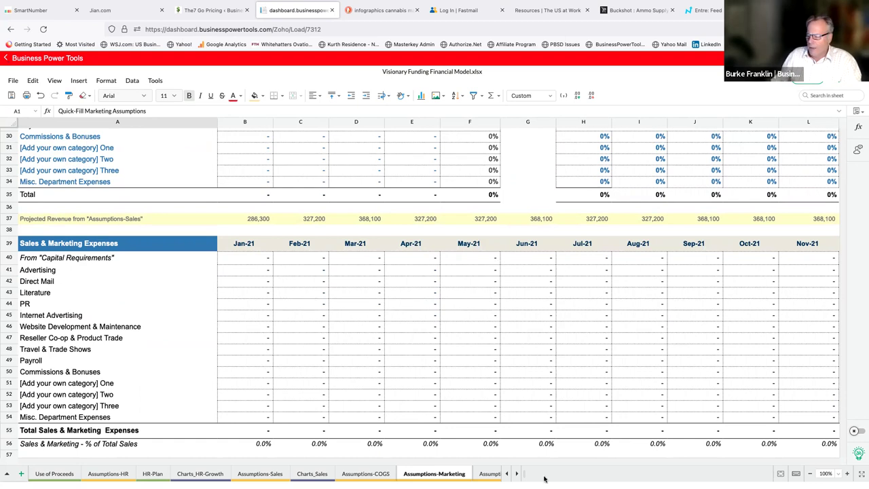
# Open the Ratio Analysis sheet and examine its liquidity, working capital, leverage and operating ratios.
pyautogui.moveTo(517, 475); pyautogui.dragTo(518, 476)
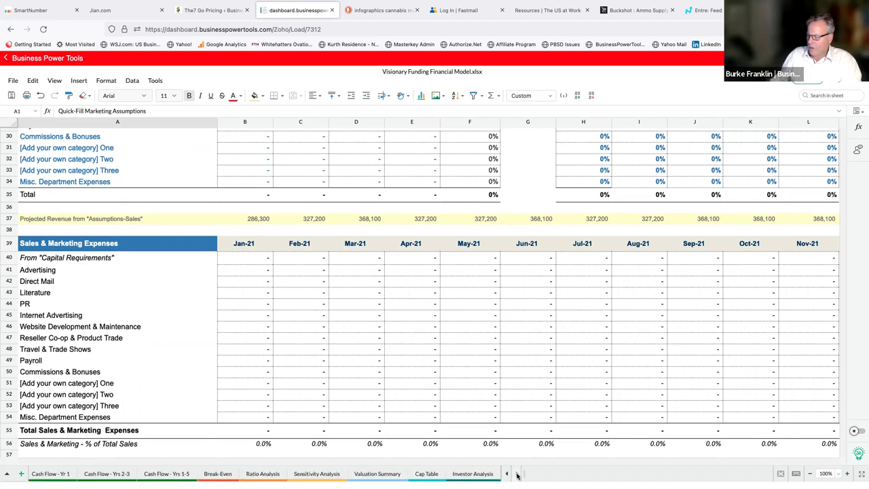
pyautogui.click(262, 474)
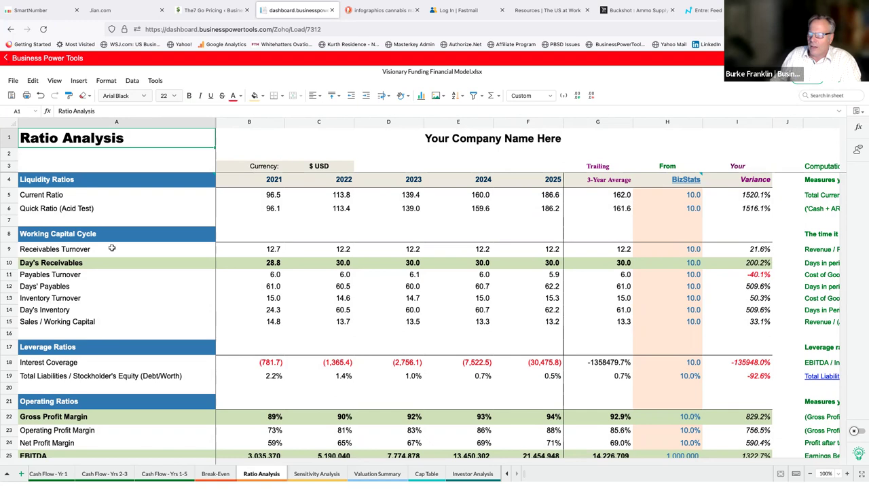
pyautogui.click(66, 195)
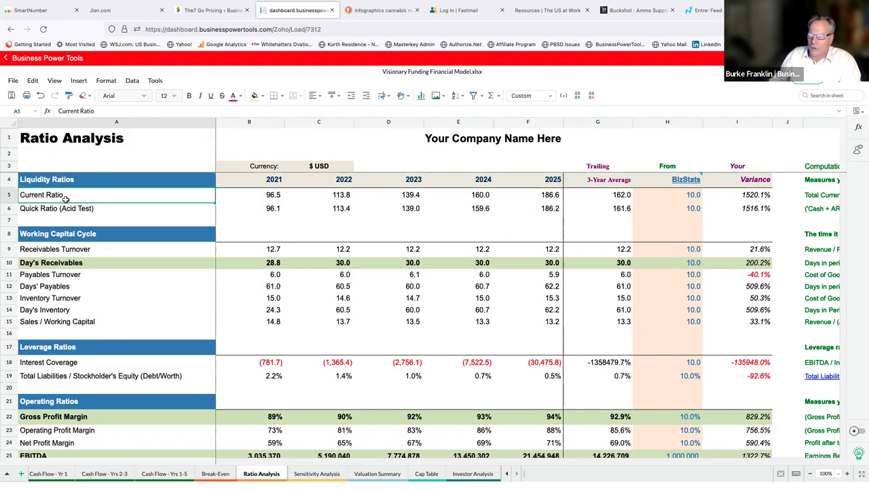
pyautogui.click(66, 287)
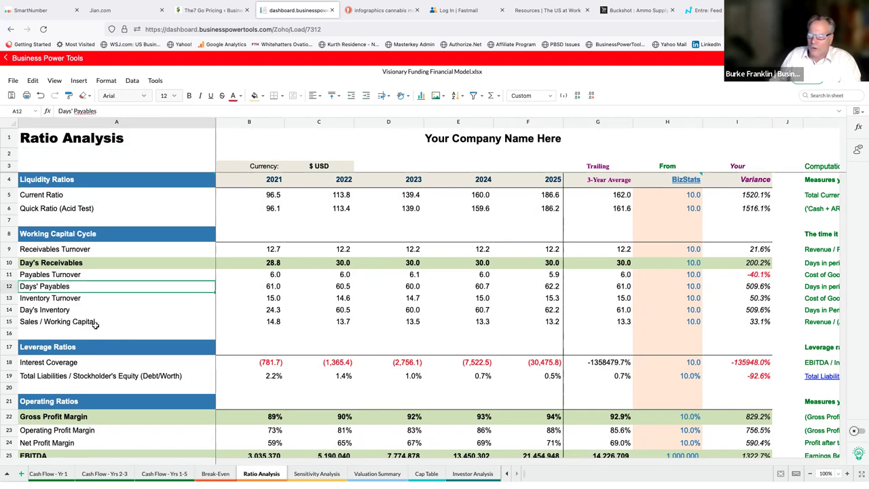
pyautogui.scroll(-3, 95, 325)
pyautogui.click(93, 263)
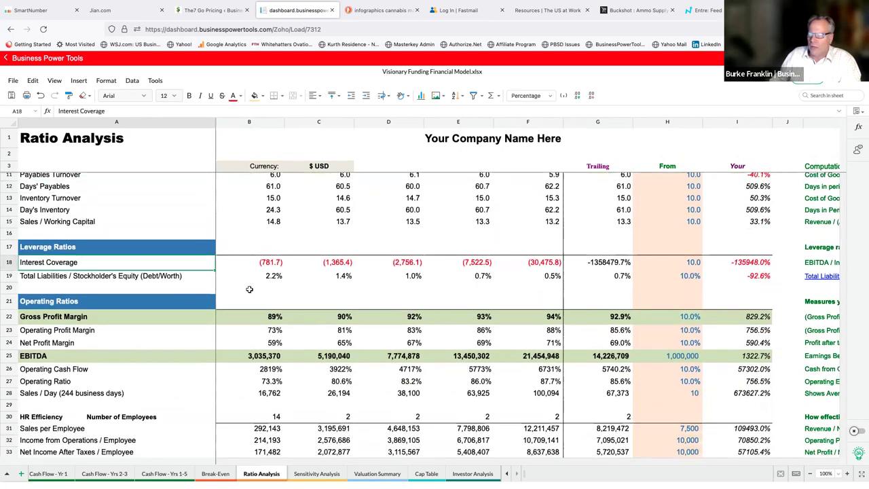
pyautogui.scroll(3, 249, 285)
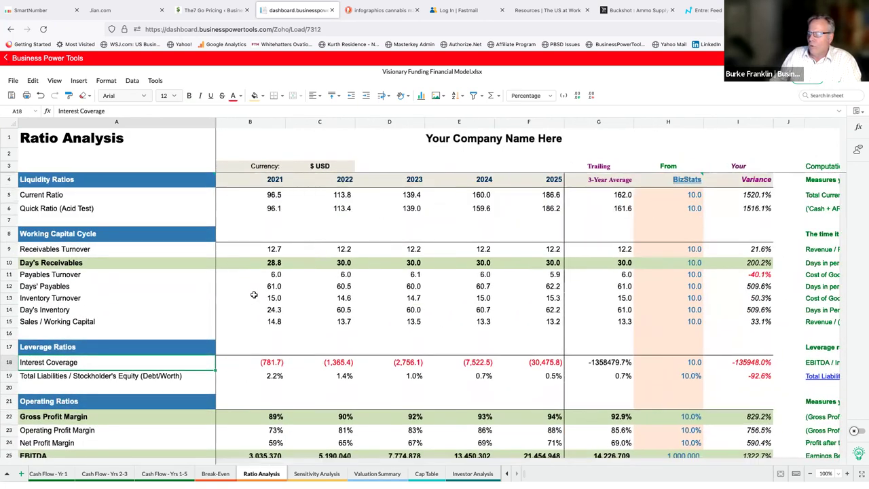
# Narrow the Computation column K on the Ratio Analysis sheet to make more of the Interpretation text readable.
pyautogui.hscroll(1, 272, 302)
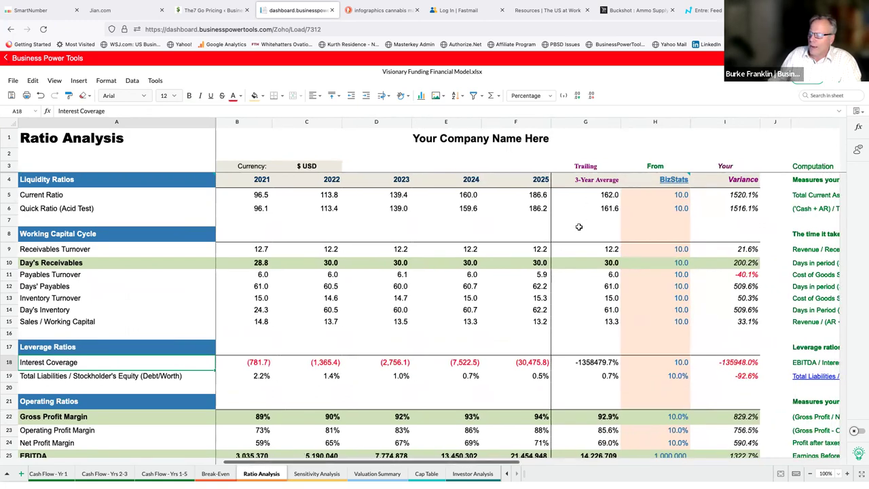
pyautogui.hscroll(3, 581, 216)
pyautogui.hscroll(4, 504, 230)
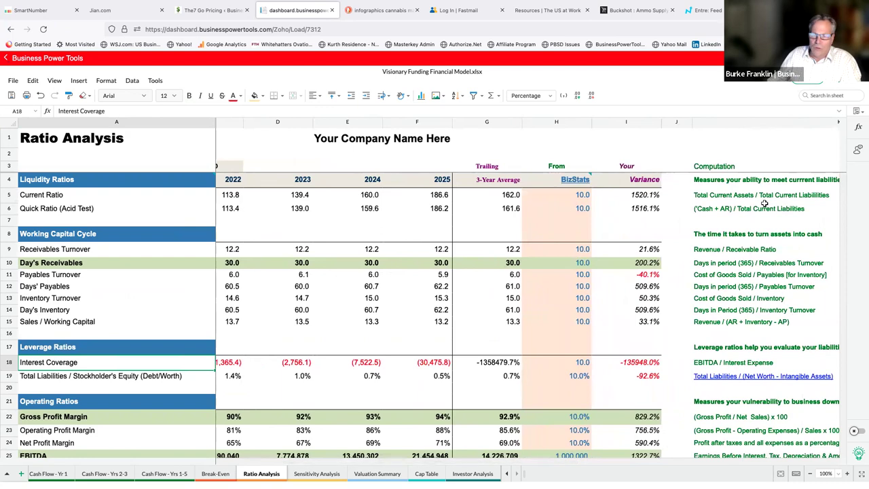
pyautogui.hscroll(20, 764, 203)
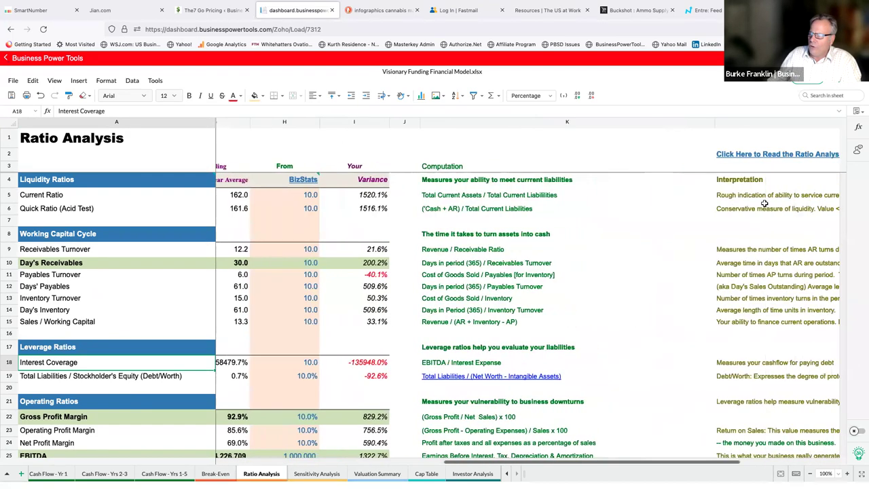
pyautogui.hscroll(2, 680, 203)
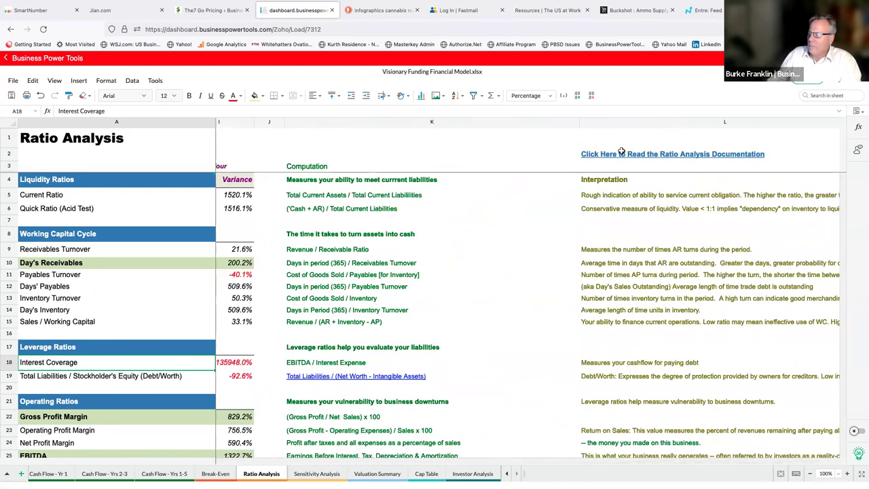
pyautogui.moveTo(580, 122); pyautogui.dragTo(490, 126)
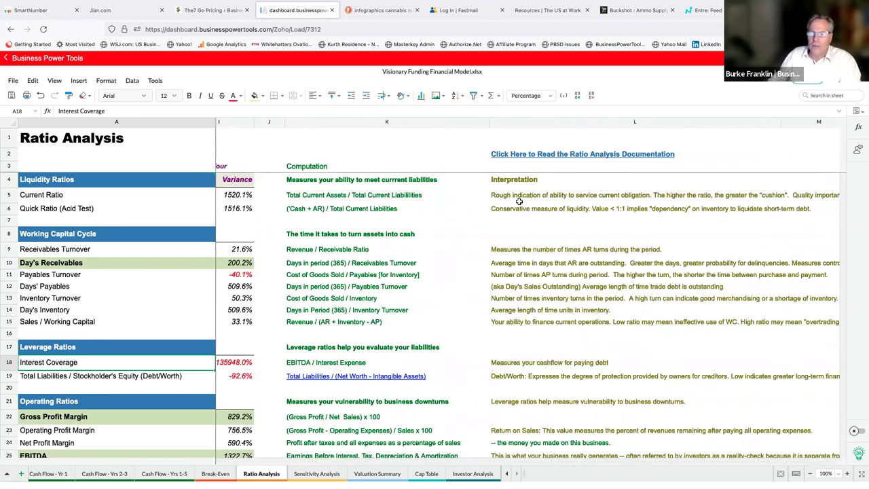
# Compare the trailing 3-year average, BizStats and variance columns for the liquidity and working capital ratios.
pyautogui.hscroll(-3, 520, 200)
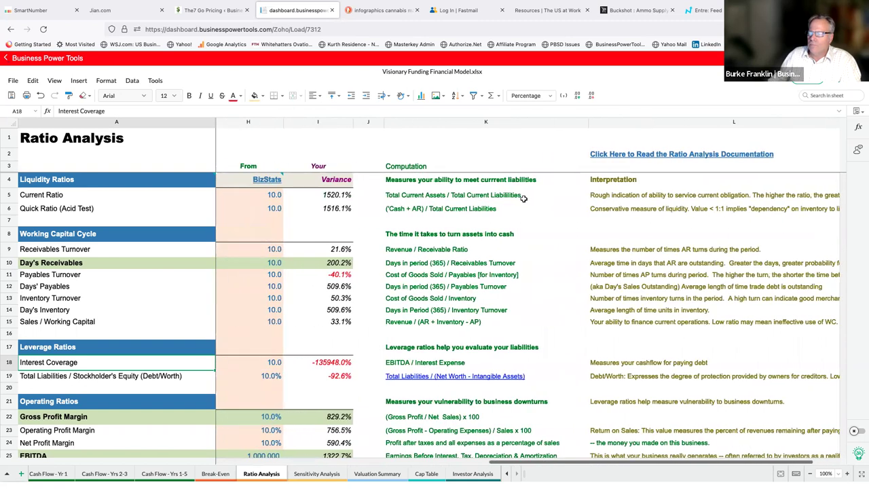
pyautogui.hscroll(-5, 523, 198)
pyautogui.moveTo(466, 180)
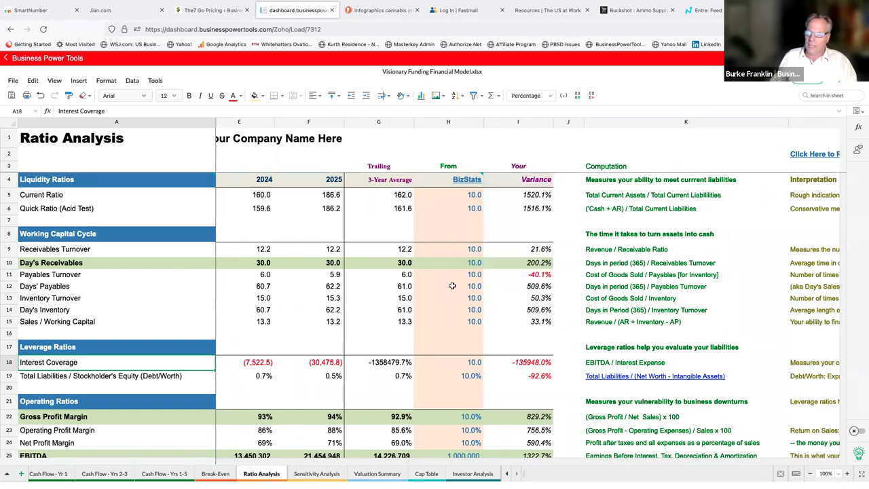
pyautogui.scroll(-3, 451, 286)
pyautogui.scroll(3, 451, 285)
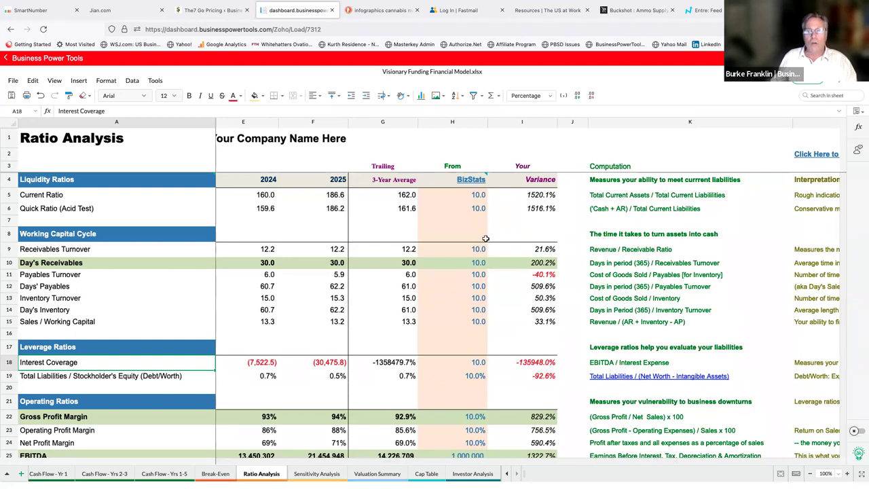
# Inspect the Interest Coverage variance formula and review the leverage, operating and HR efficiency ratios against their benchmarks.
pyautogui.scroll(-3, 479, 246)
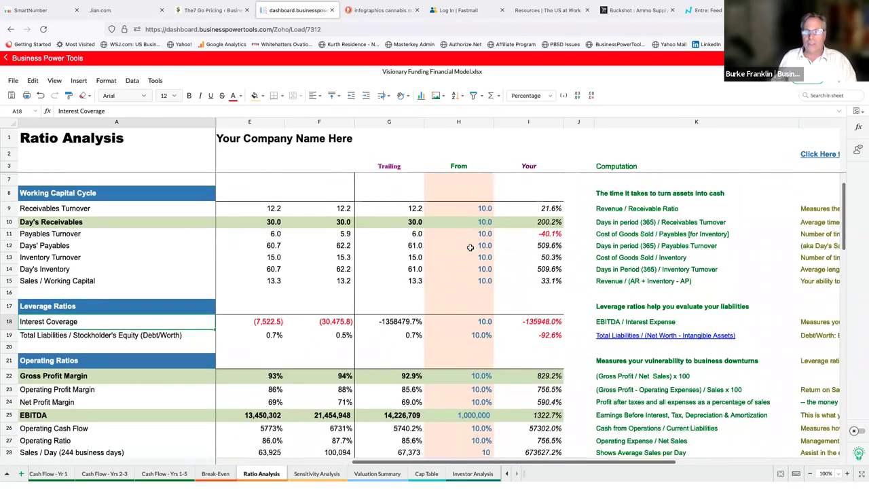
pyautogui.scroll(-2, 475, 248)
pyautogui.hscroll(-1, 475, 249)
pyautogui.scroll(-3, 537, 242)
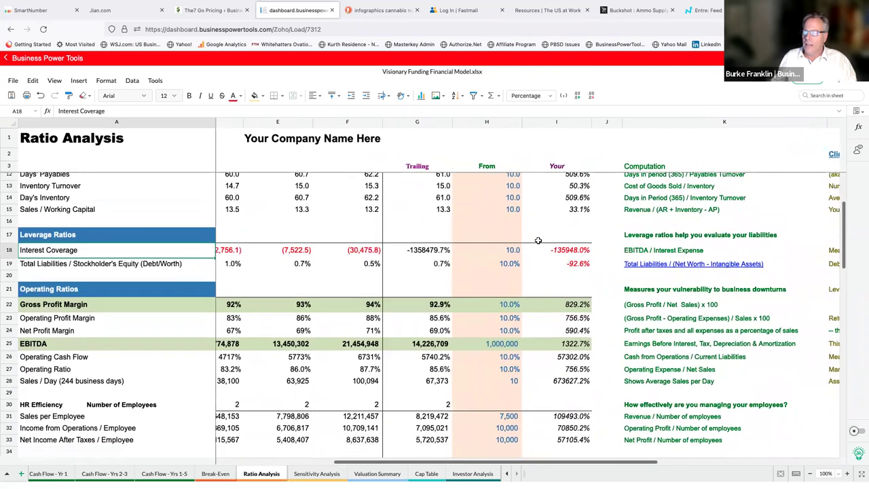
pyautogui.click(557, 247)
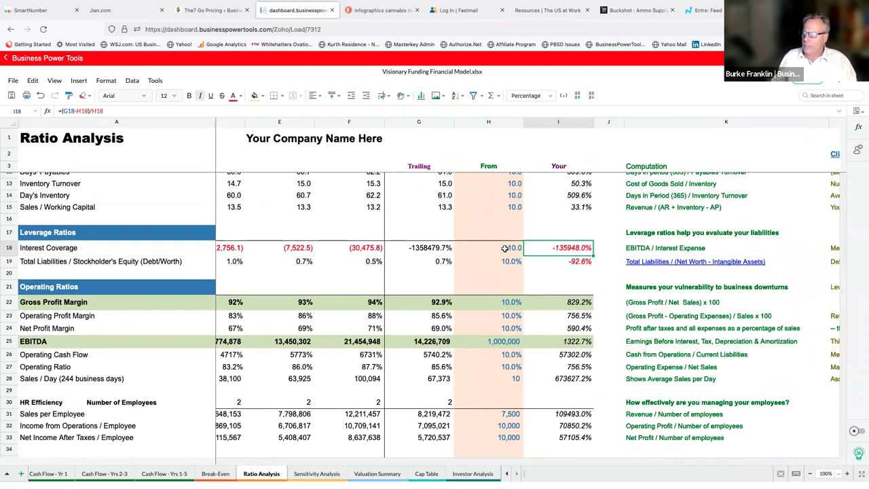
pyautogui.scroll(-5, 504, 248)
pyautogui.scroll(-1, 504, 248)
pyautogui.scroll(6, 567, 273)
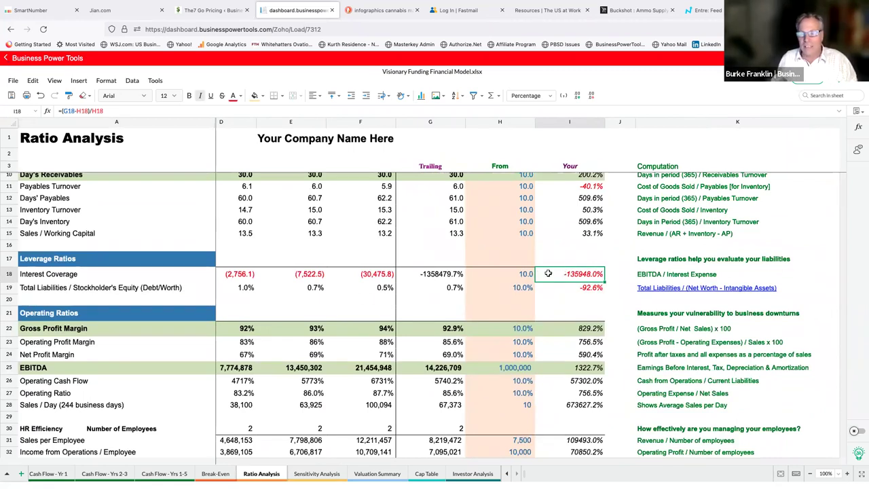
pyautogui.hscroll(2, 578, 265)
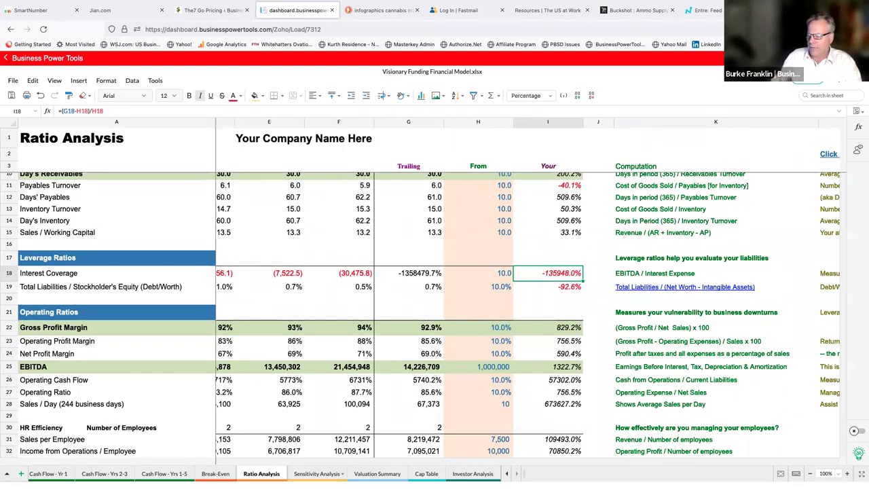
# Open the Sensitivity Analysis sheet and compare the pessimistic, planned and optimistic figures for sales, returns and costs of goods sold.
pyautogui.click(316, 474)
pyautogui.scroll(-3, 285, 369)
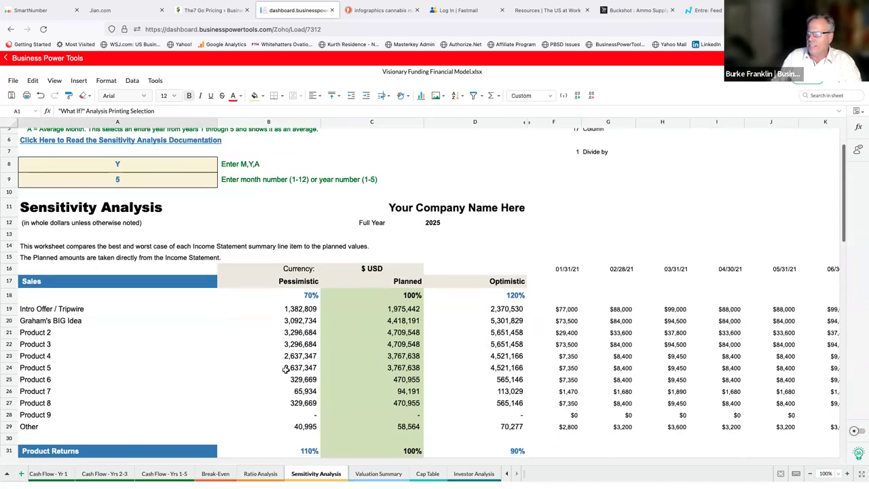
pyautogui.scroll(-3, 285, 369)
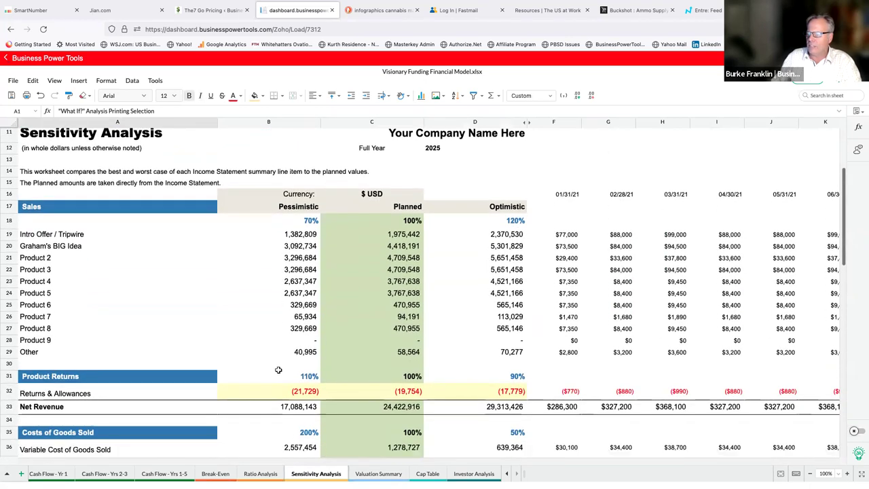
pyautogui.scroll(3, 264, 363)
pyautogui.scroll(-5, 204, 160)
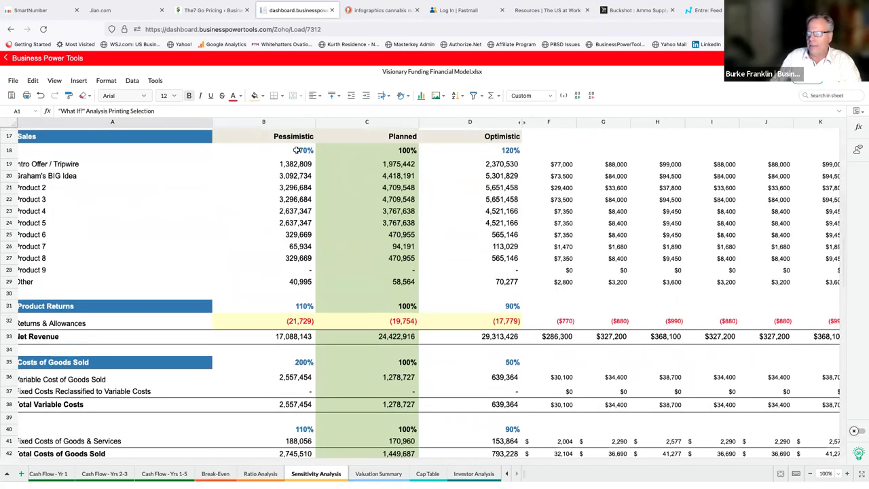
pyautogui.hscroll(-1, 281, 163)
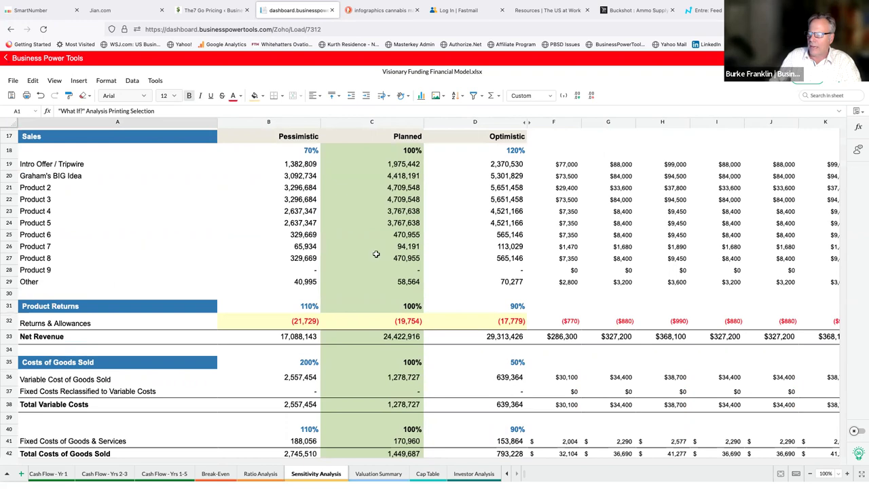
# Review the operating costs, income and scenario probabilities on the Sensitivity Analysis sheet, and inspect the Weighted Average Income formula.
pyautogui.scroll(-2, 302, 248)
pyautogui.scroll(-5, 301, 248)
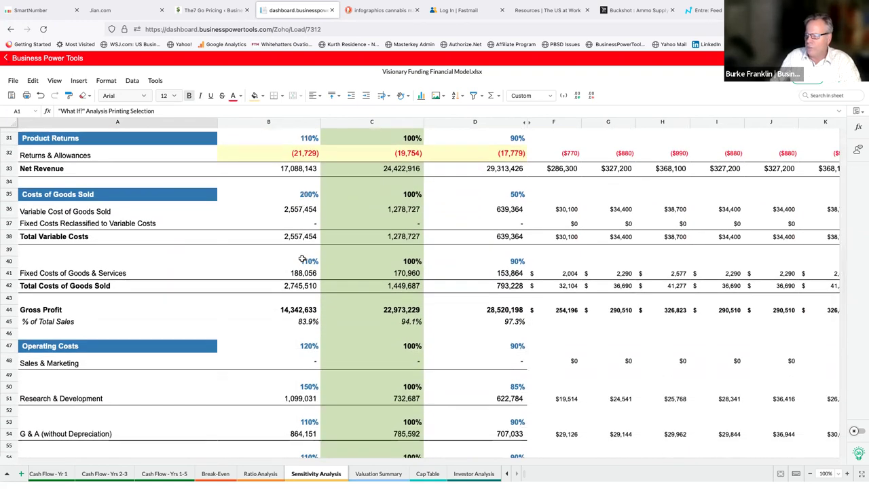
pyautogui.scroll(-1, 302, 258)
pyautogui.scroll(-4, 301, 258)
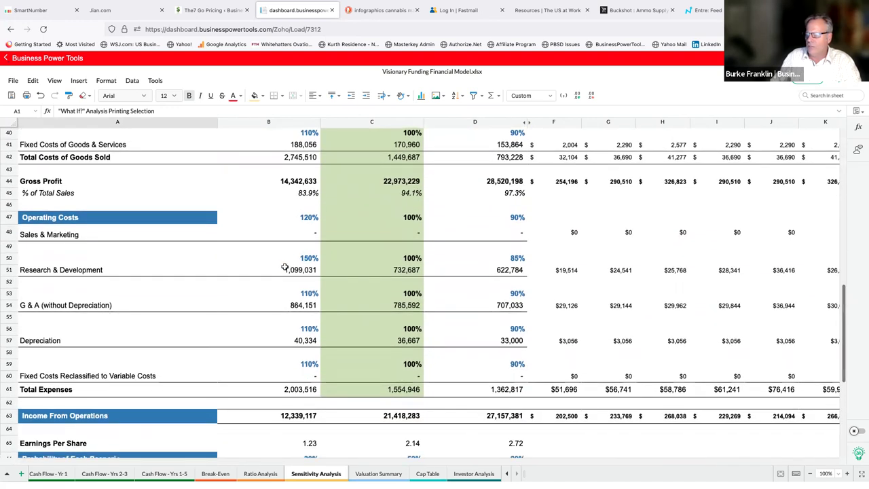
pyautogui.scroll(-2, 299, 272)
pyautogui.scroll(-5, 299, 274)
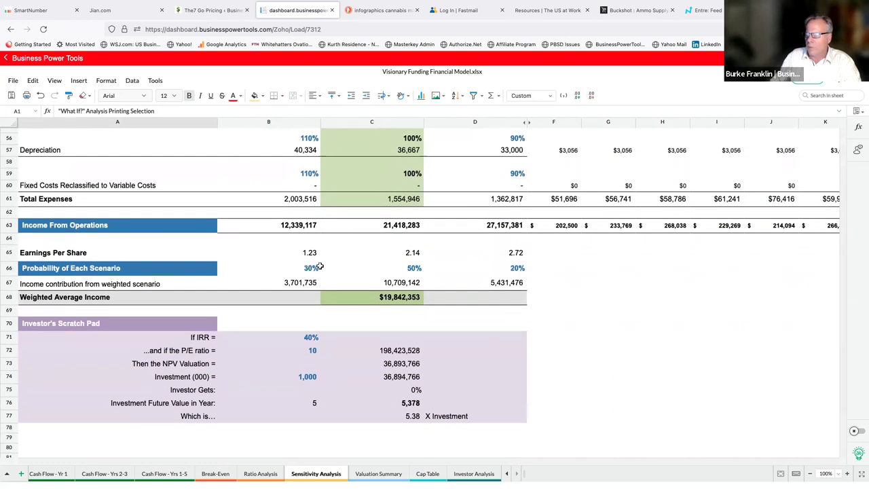
pyautogui.click(392, 294)
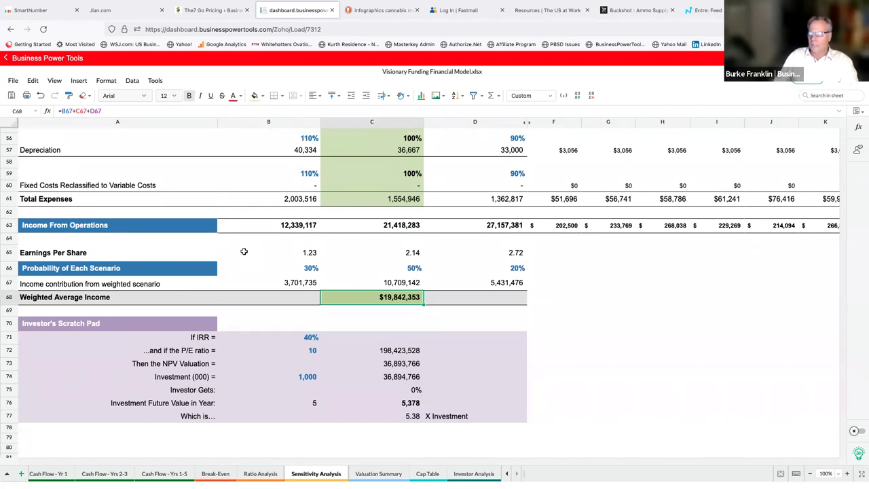
# Open the Valuation Summary sheet and inspect the interest rate, expected investor rate of return and Founders Shares inputs.
pyautogui.moveTo(374, 467)
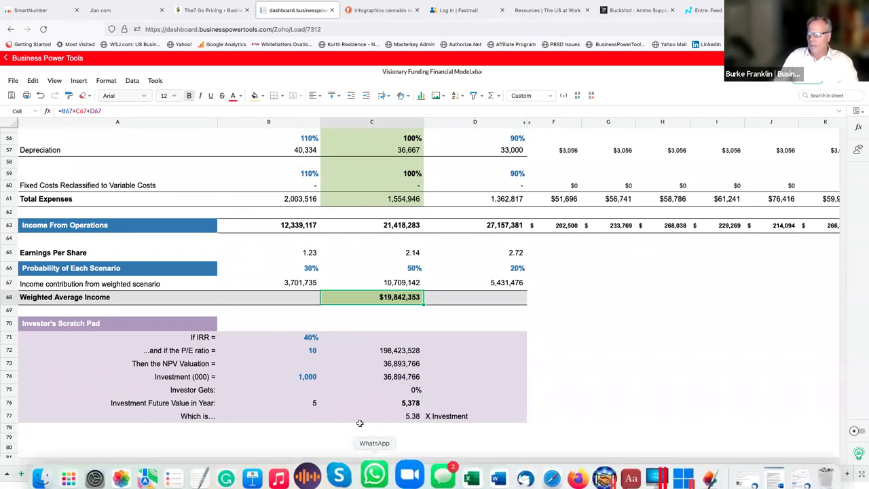
pyautogui.click(368, 474)
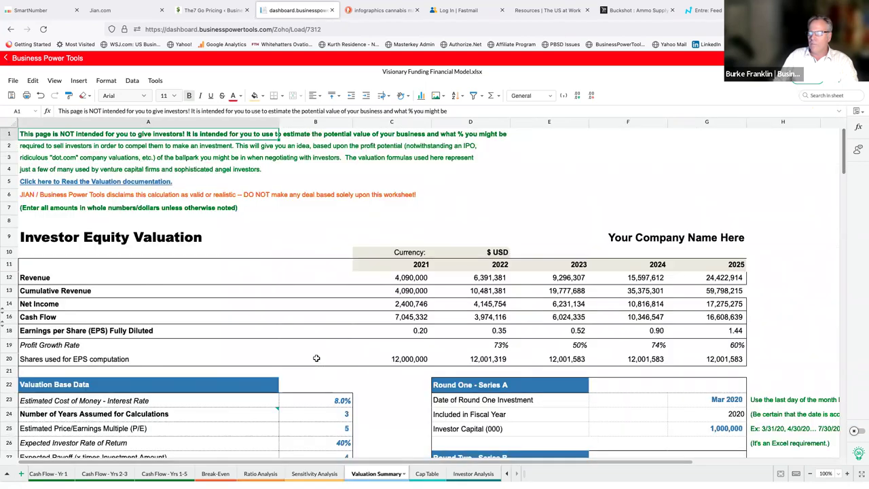
pyautogui.scroll(-5, 316, 358)
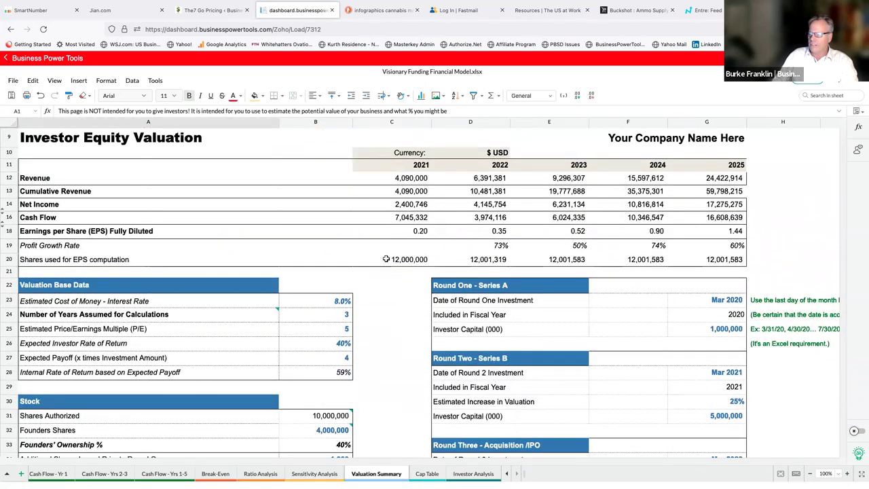
pyautogui.scroll(-5, 341, 261)
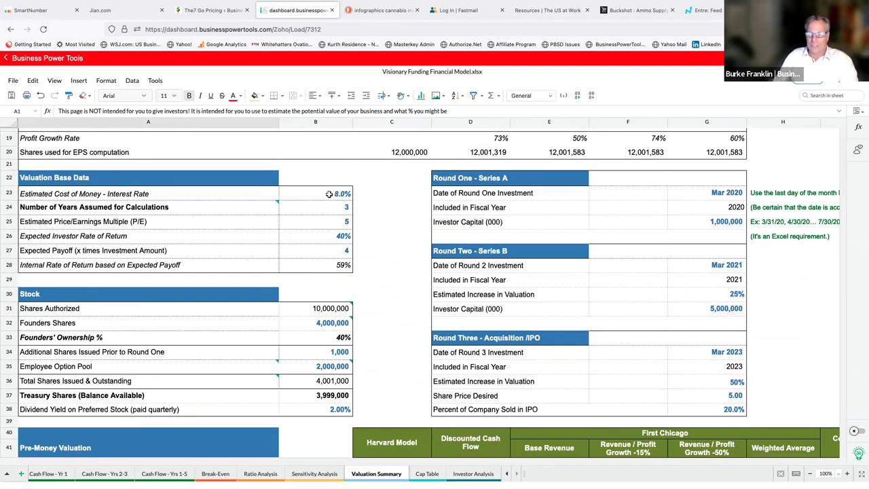
pyautogui.click(329, 194)
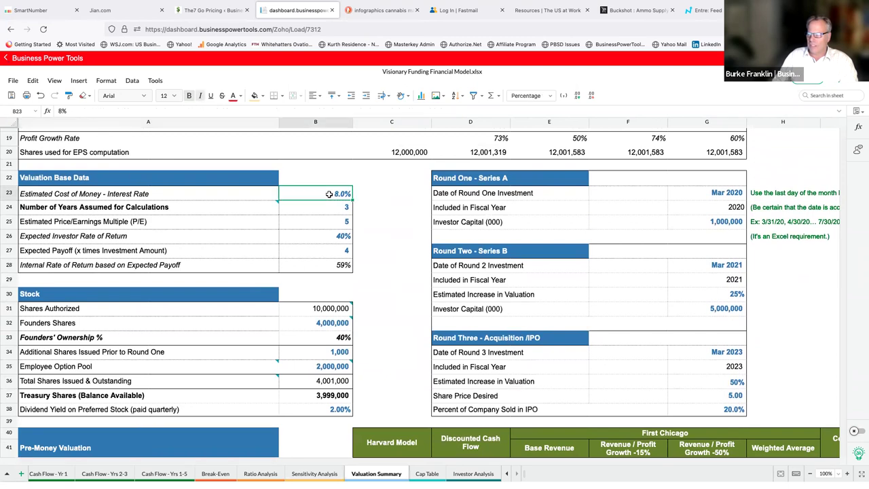
pyautogui.click(322, 236)
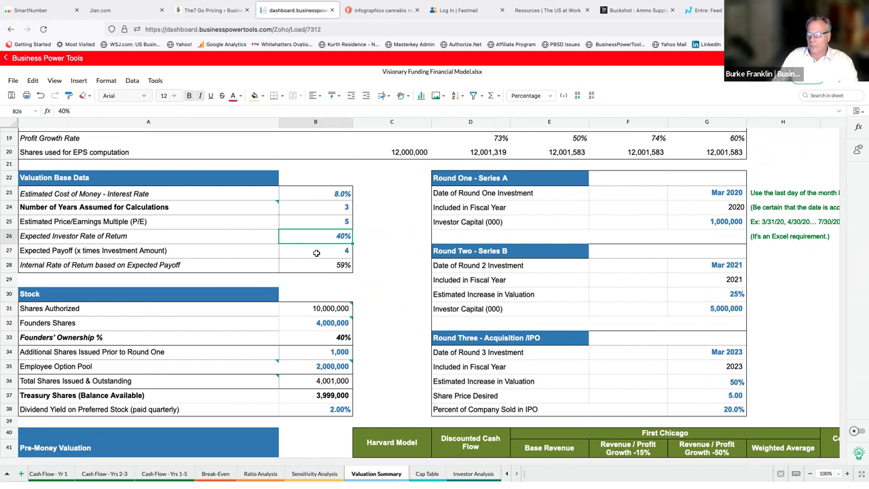
pyautogui.click(289, 323)
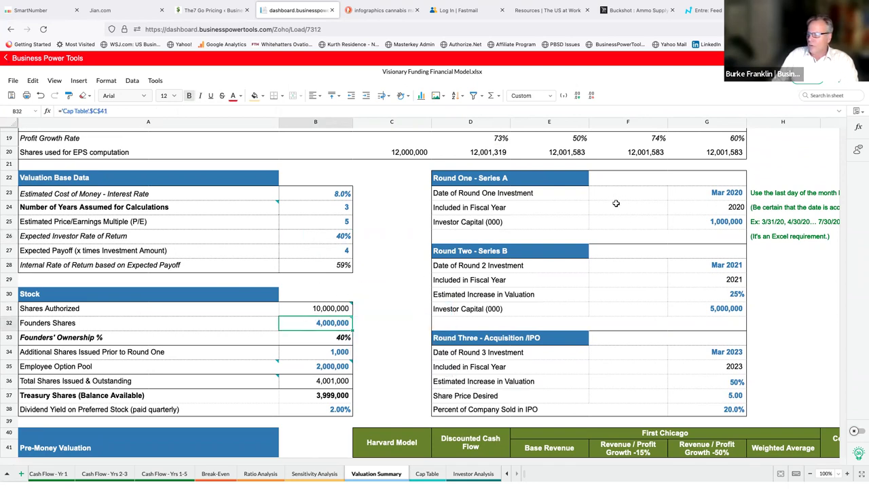
# Compare the pre-money valuations across the Harvard Model, Discounted Cash Flow, First Chicago, Conventional VC and average columns.
pyautogui.scroll(-5, 393, 235)
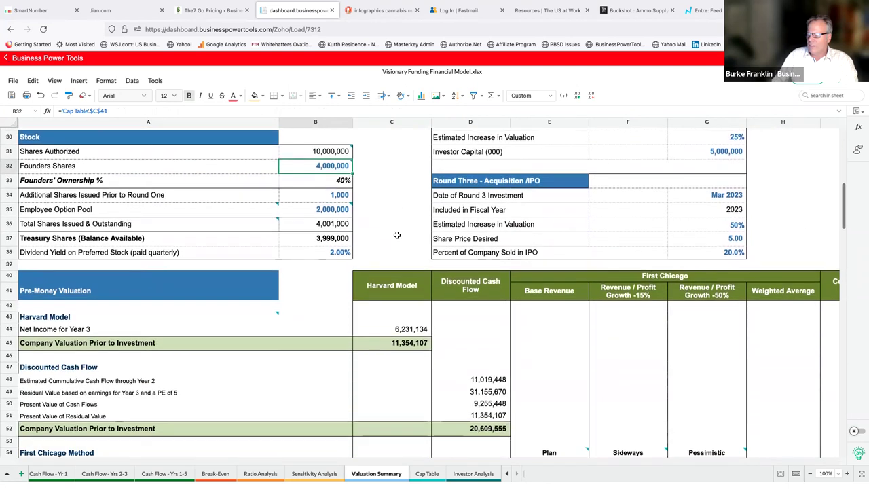
pyautogui.scroll(-3, 393, 235)
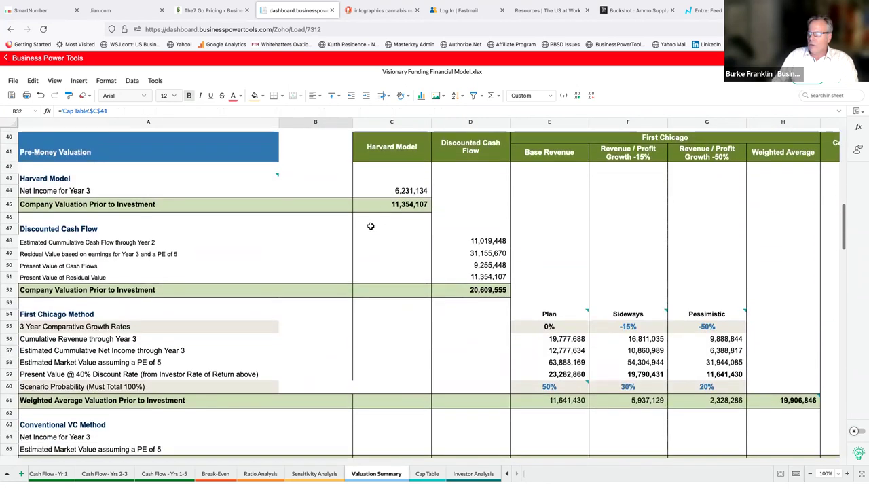
pyautogui.hscroll(2, 325, 240)
pyautogui.hscroll(-2, 326, 240)
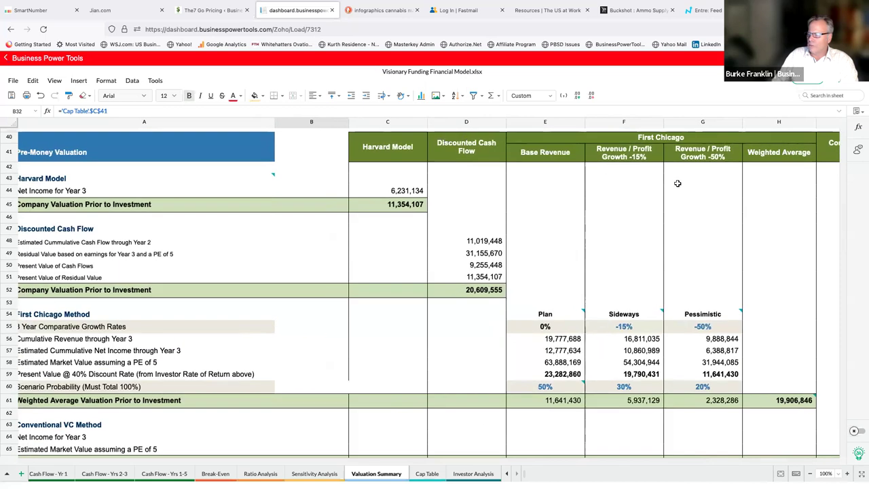
pyautogui.hscroll(5, 677, 183)
pyautogui.hscroll(1, 772, 252)
pyautogui.scroll(-5, 741, 249)
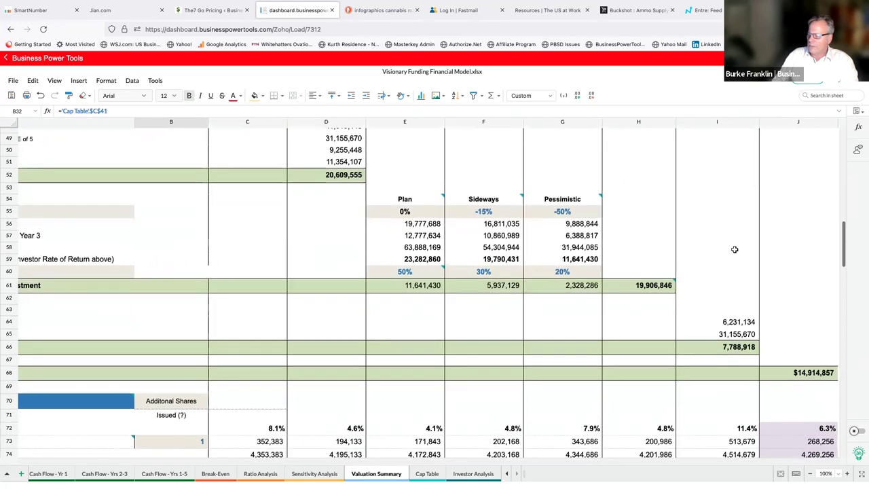
pyautogui.scroll(-2, 735, 250)
pyautogui.hscroll(-3, 735, 249)
pyautogui.hscroll(5, 543, 236)
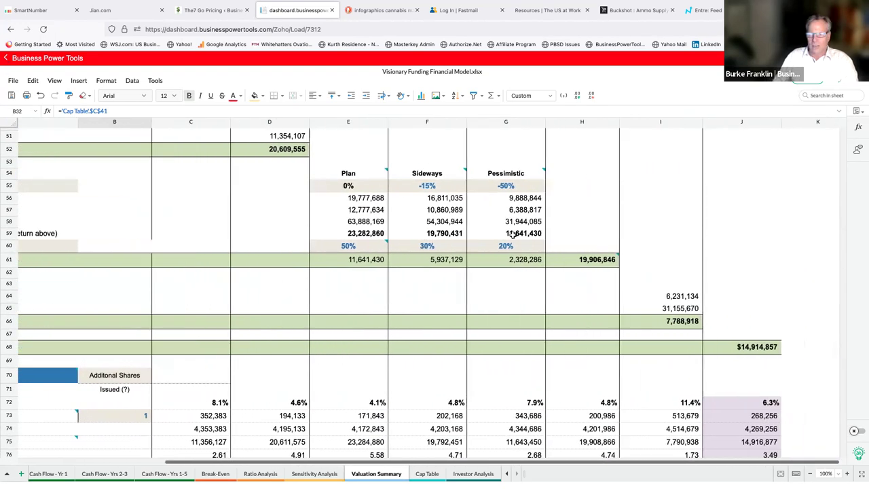
pyautogui.hscroll(2, 513, 234)
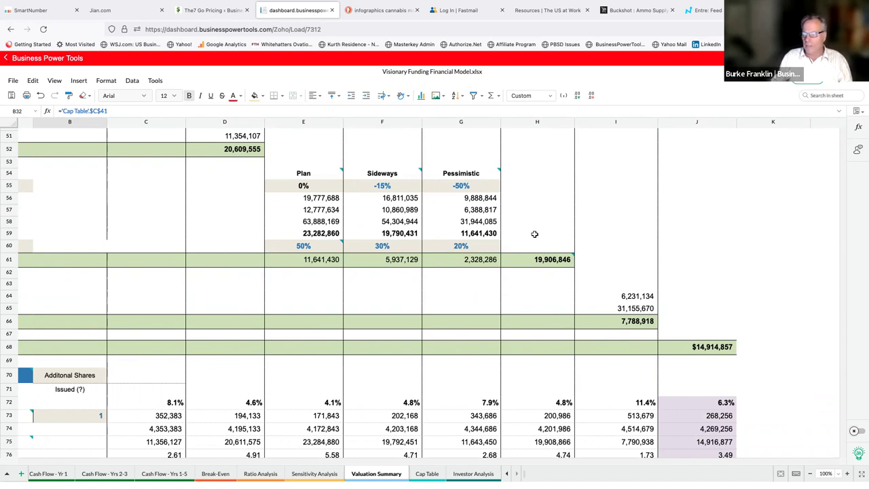
# Return to the pre-money valuation column headings and recheck the Harvard, Discounted Cash Flow and First Chicago figures.
pyautogui.scroll(3, 243, 160)
pyautogui.hscroll(-5, 251, 166)
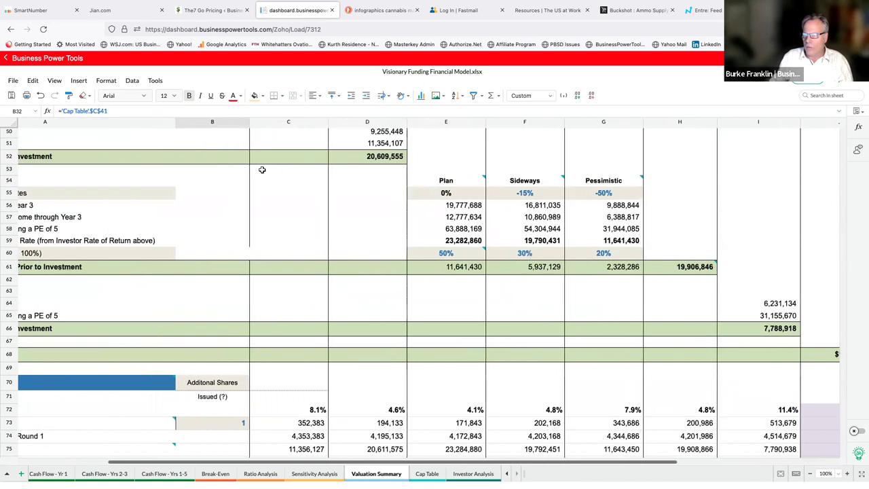
pyautogui.scroll(3, 266, 175)
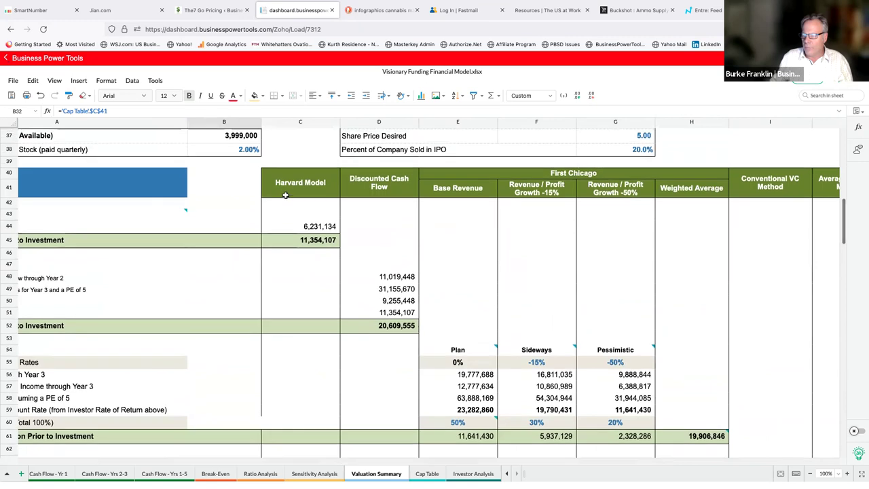
pyautogui.scroll(-3, 286, 195)
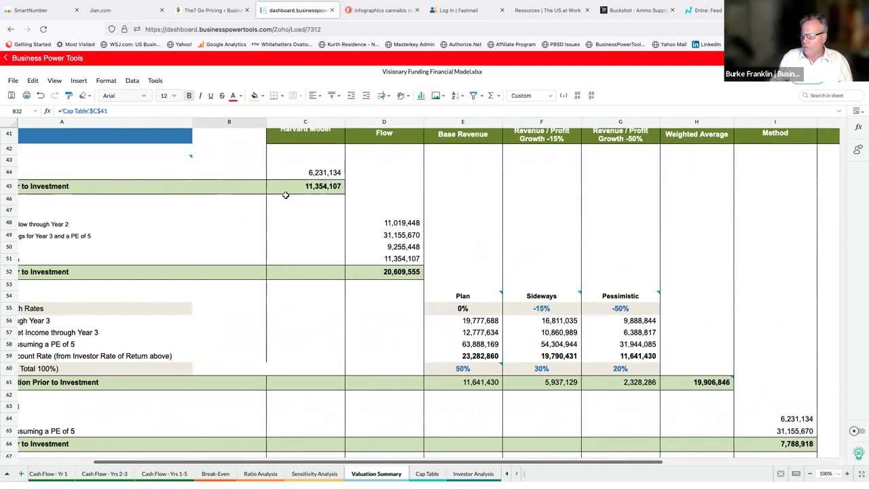
pyautogui.hscroll(-1, 286, 195)
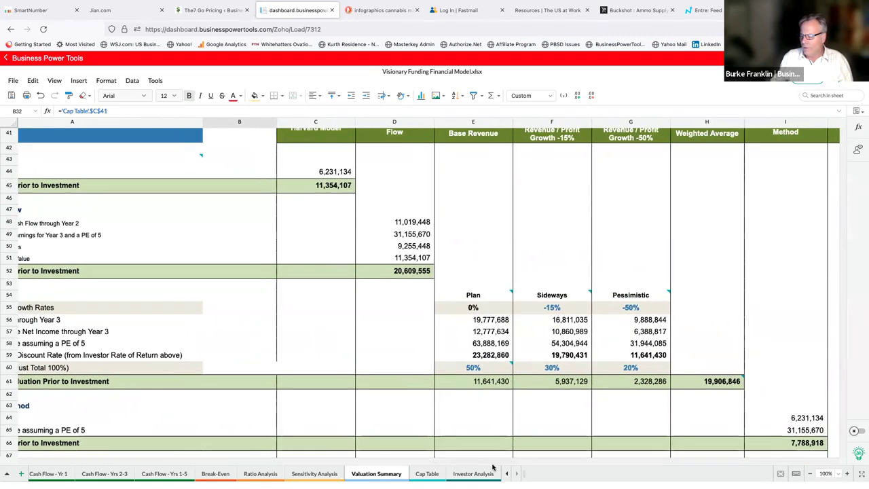
pyautogui.click(512, 474)
pyautogui.click(511, 474)
pyautogui.click(513, 474)
pyautogui.click(516, 473)
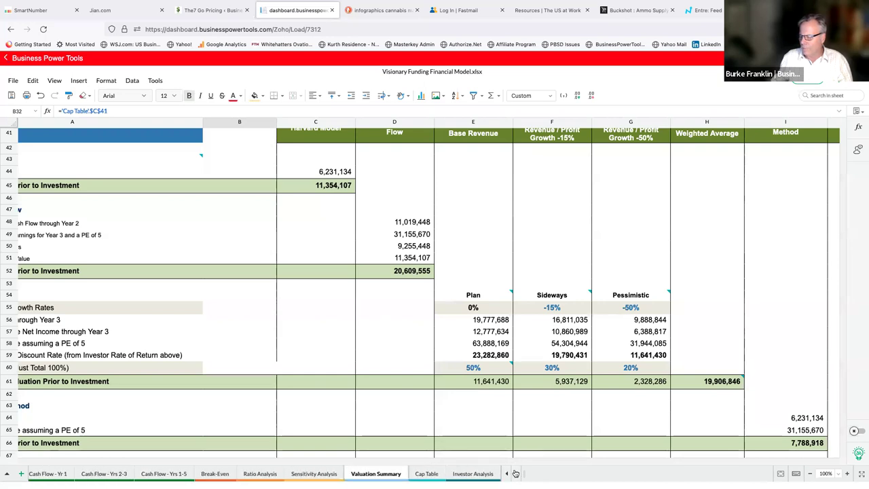
# Open the Cap Table sheet and review the investment rounds and the common and preferred share allocations.
pyautogui.click(428, 473)
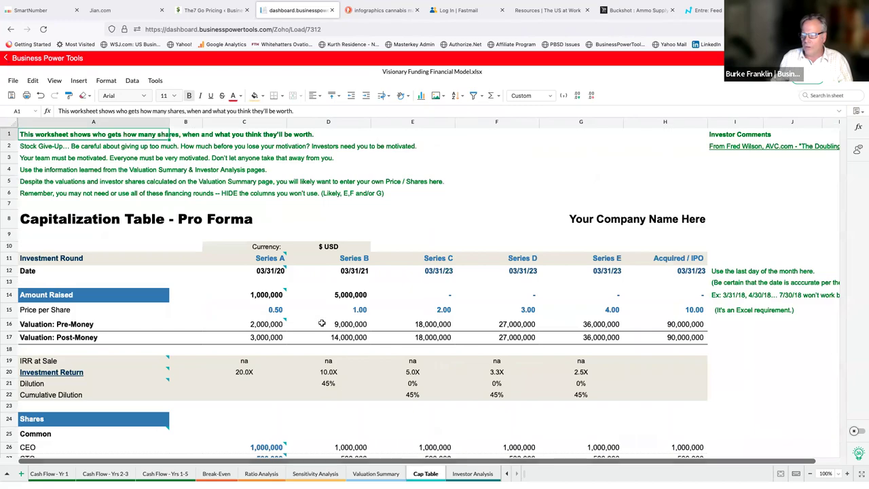
pyautogui.scroll(-5, 326, 329)
pyautogui.scroll(-3, 319, 323)
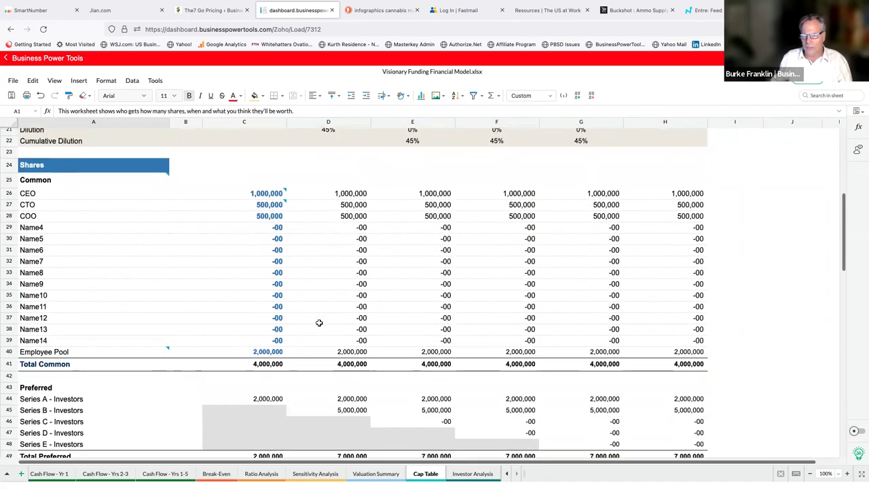
pyautogui.scroll(-2, 319, 322)
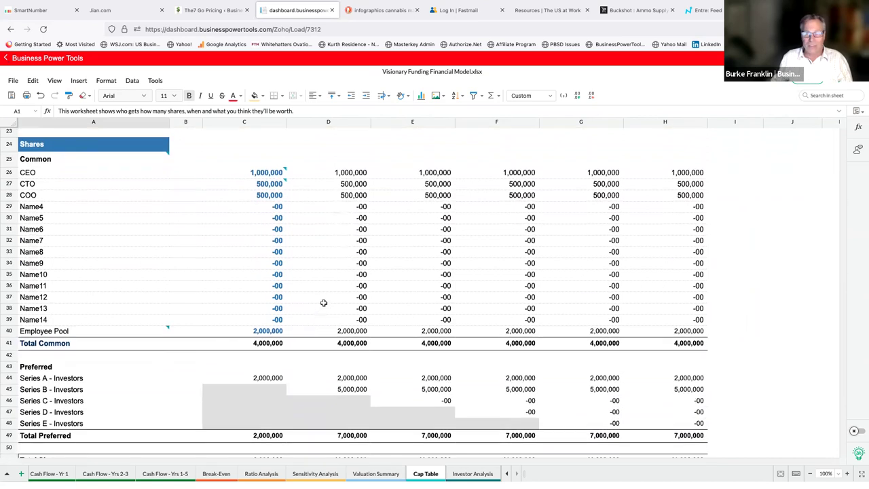
# Examine the ownership percentages and share values for common and preferred holders across the Cap Table's funding rounds.
pyautogui.scroll(-10, 299, 257)
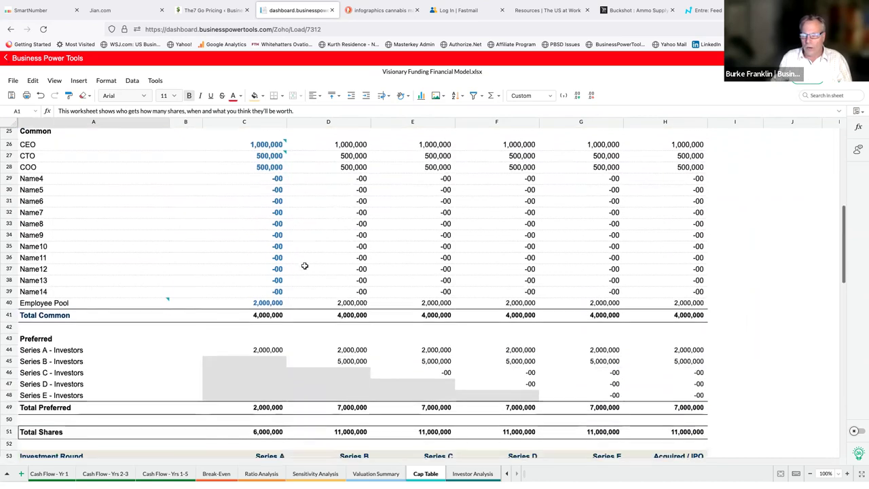
pyautogui.scroll(-5, 288, 299)
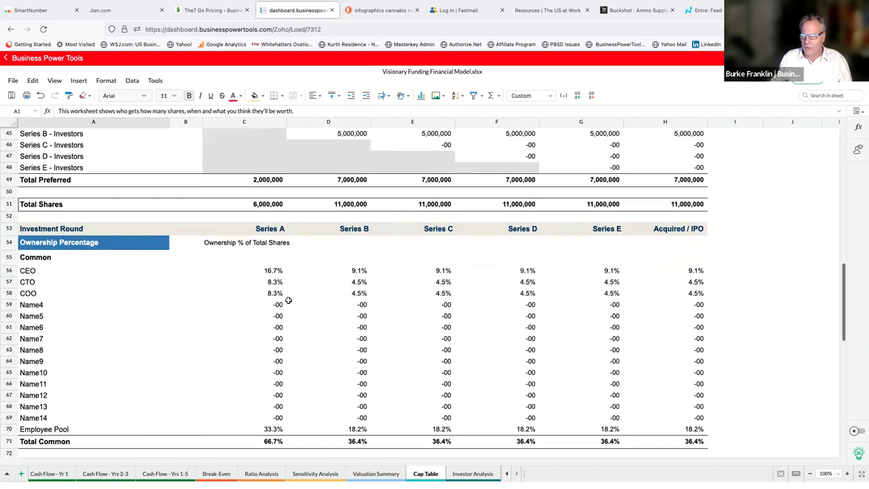
pyautogui.scroll(-6, 288, 317)
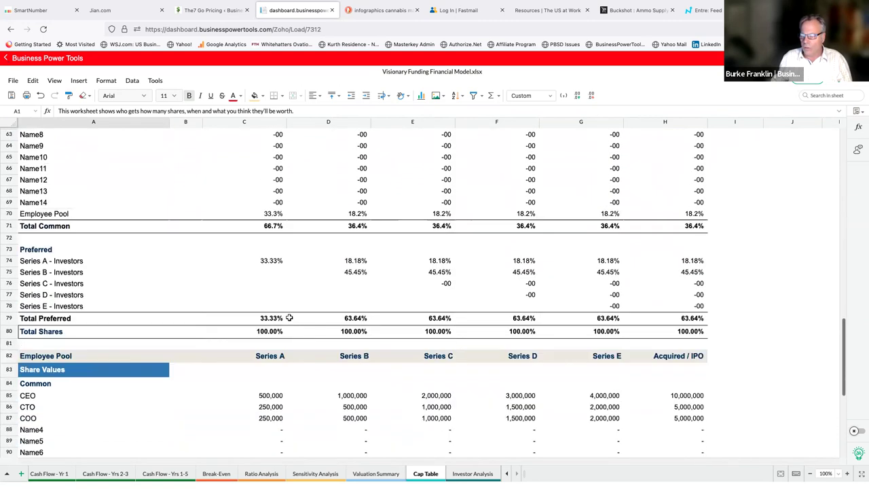
pyautogui.scroll(-1, 289, 317)
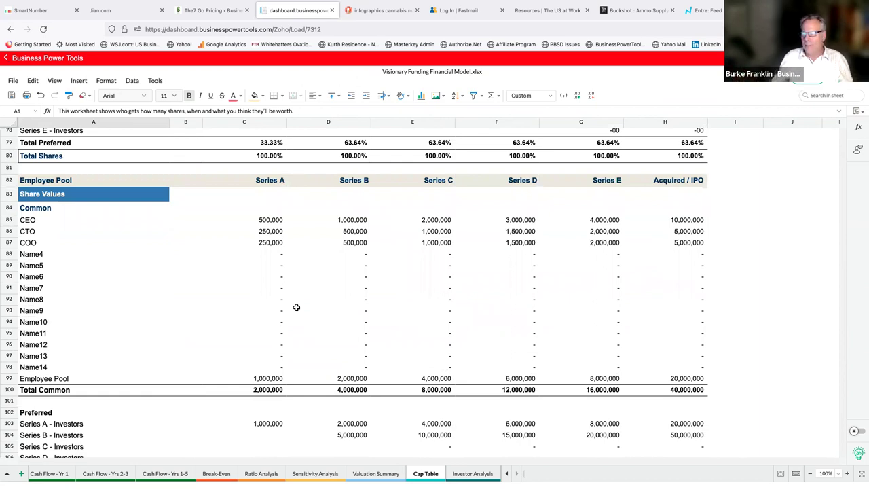
pyautogui.scroll(-2, 296, 308)
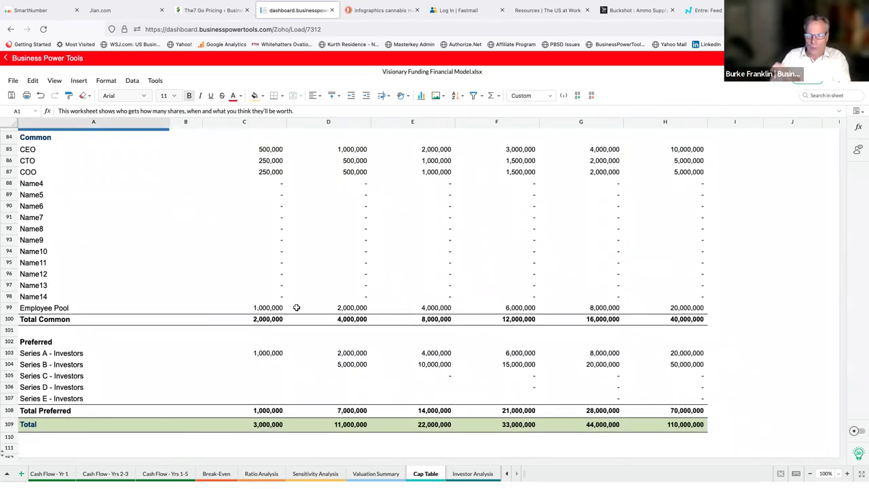
# Open the Investor Analysis sheet and look over the Round 1 funding scenarios.
pyautogui.click(458, 473)
pyautogui.scroll(-1, 376, 349)
pyautogui.scroll(1, 376, 350)
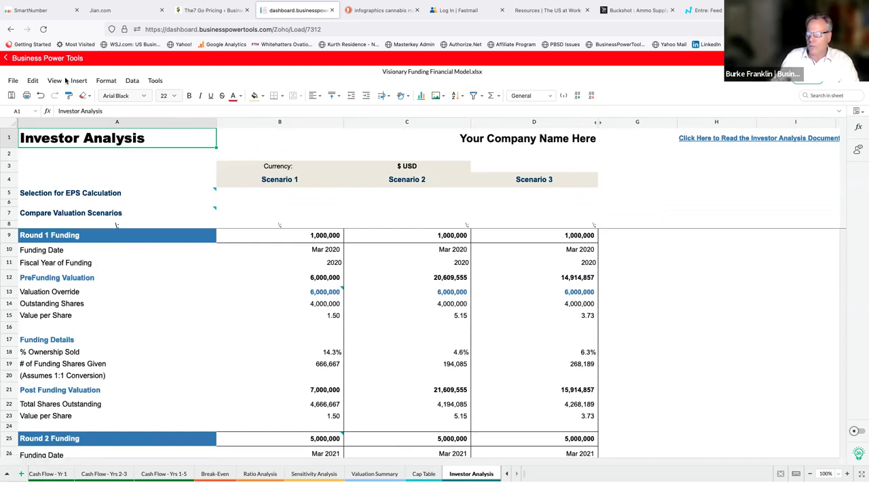
# Leave the financial model and open the existing Investor_Presentation document from My Docs in the Investor Presentation section.
pyautogui.click(7, 60)
pyautogui.click(481, 291)
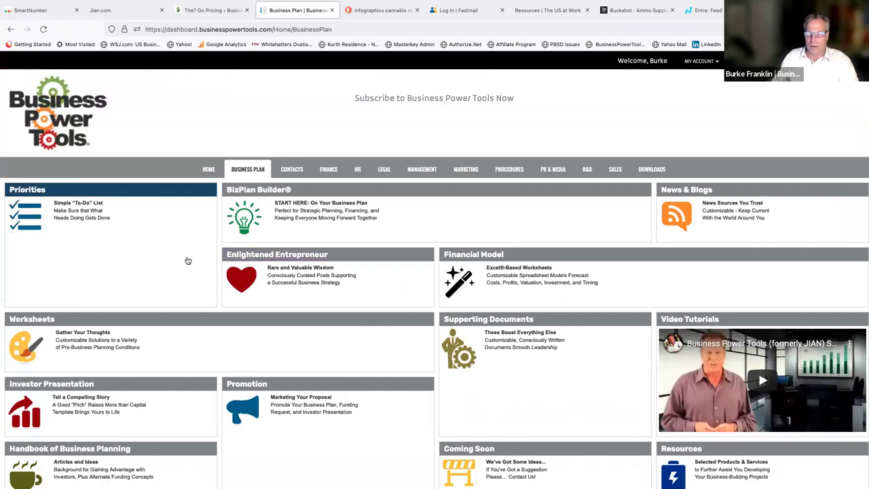
pyautogui.scroll(-1, 169, 299)
pyautogui.click(170, 360)
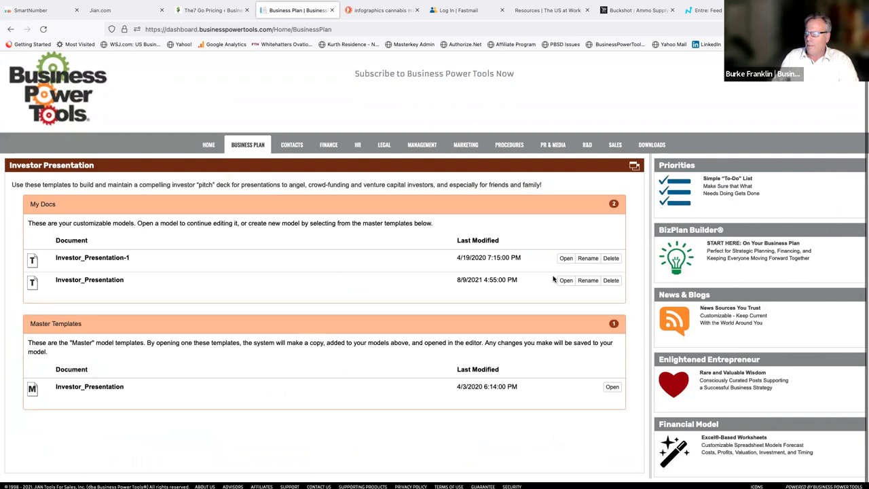
pyautogui.click(565, 280)
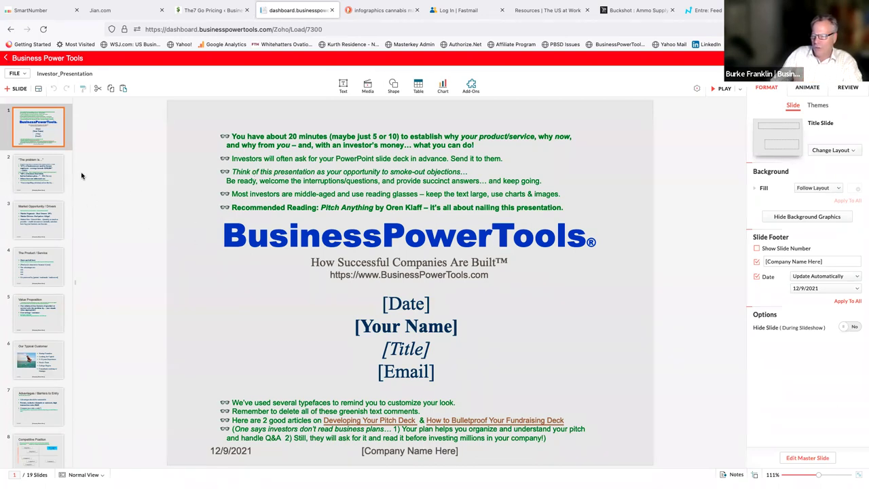
# Review the pitch deck slides from "The problem is…" through Market Opportunity, Product, Value Proposition and Typical Customer to Advantages / Barriers to Entry.
pyautogui.click(60, 178)
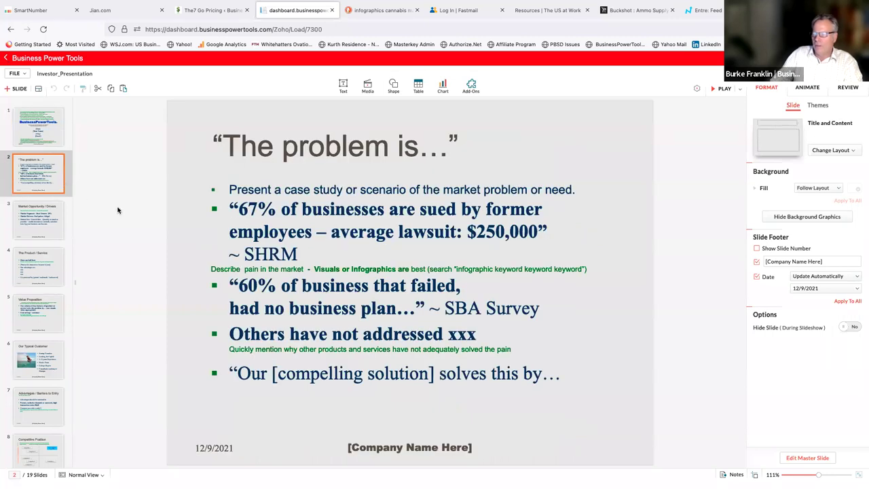
pyautogui.click(53, 227)
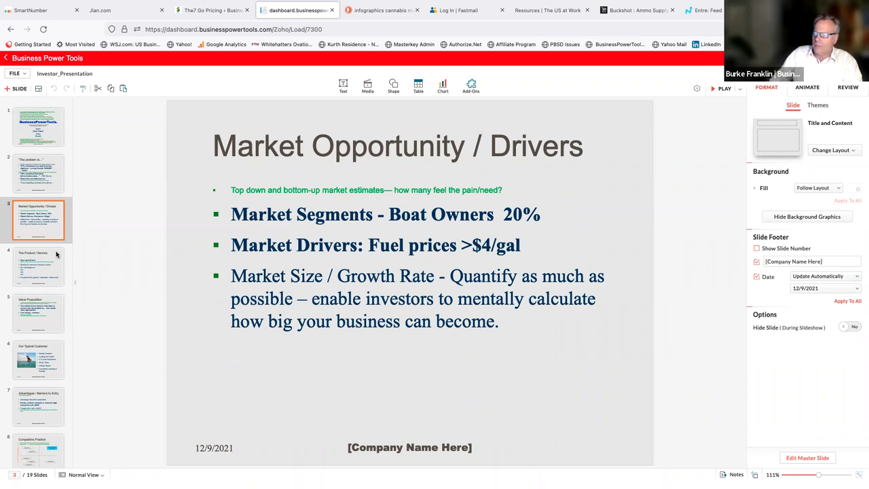
pyautogui.click(56, 254)
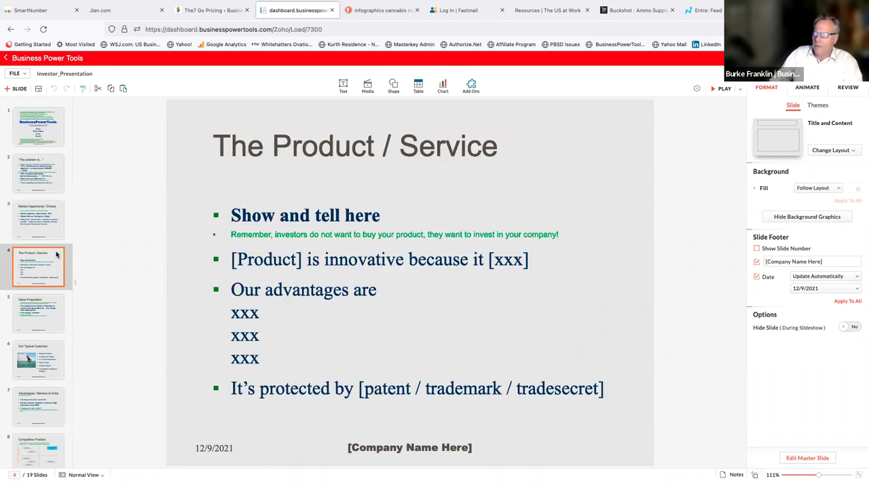
pyautogui.click(57, 312)
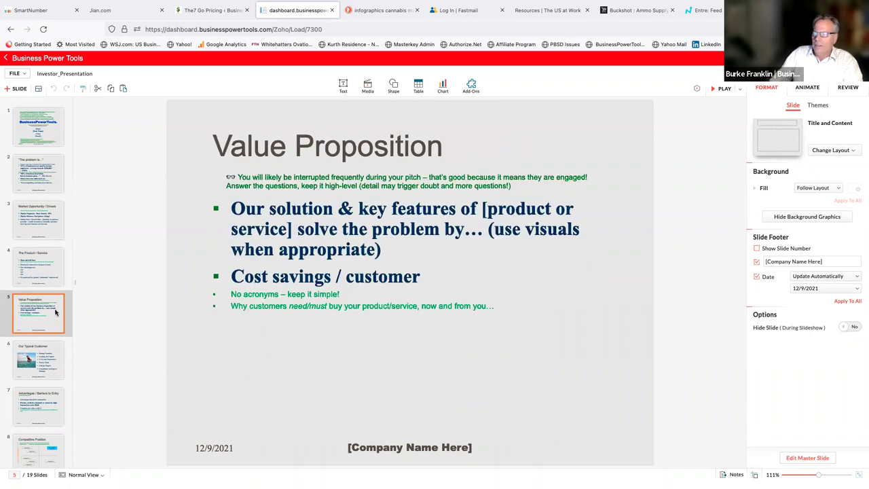
pyautogui.click(53, 349)
pyautogui.scroll(-2, 56, 349)
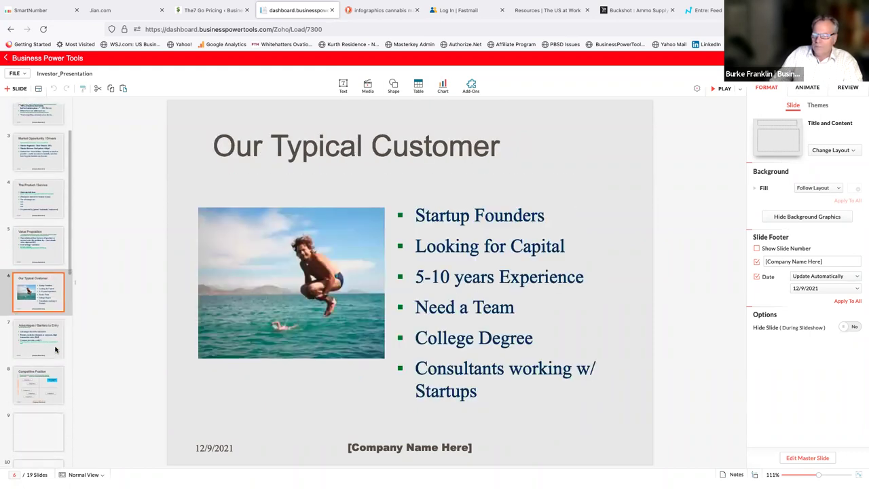
pyautogui.click(56, 350)
pyautogui.scroll(-2, 56, 350)
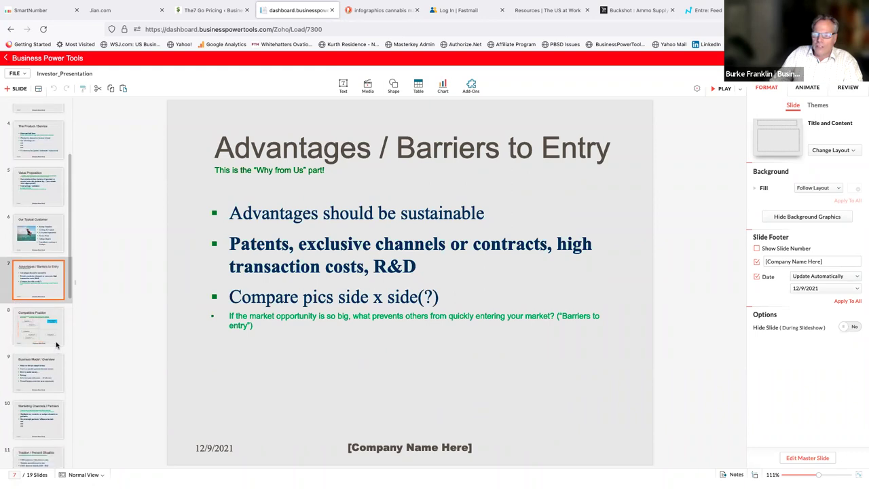